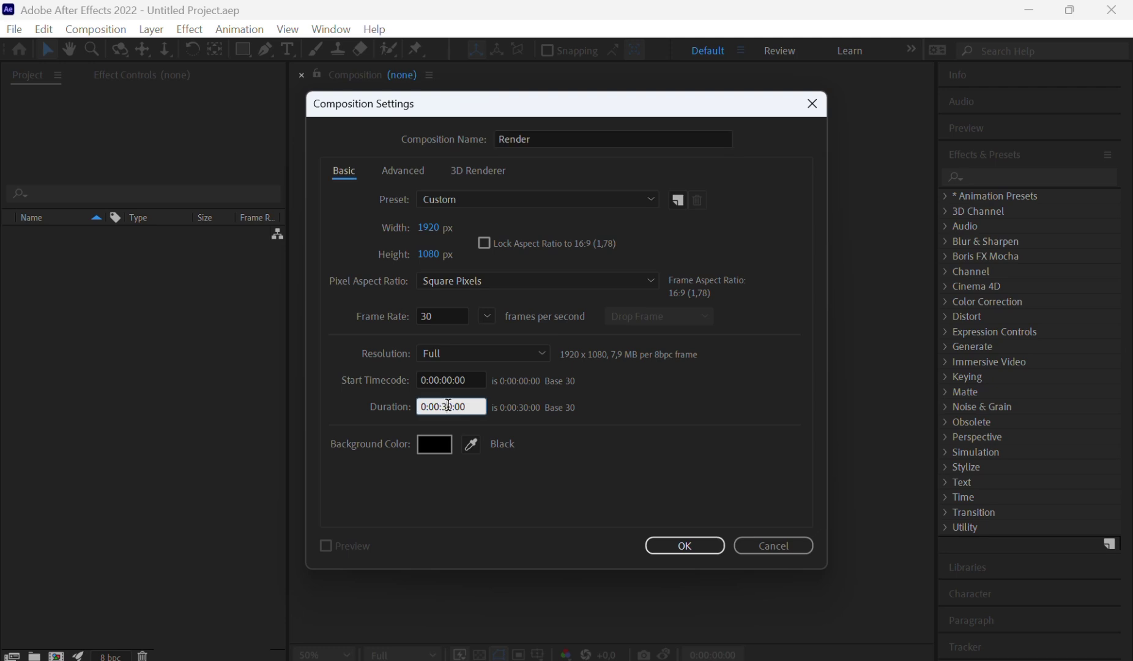
Set the Render composition's duration to 0:00:10:00 and create the composition
key(BackSpace)
text(1)
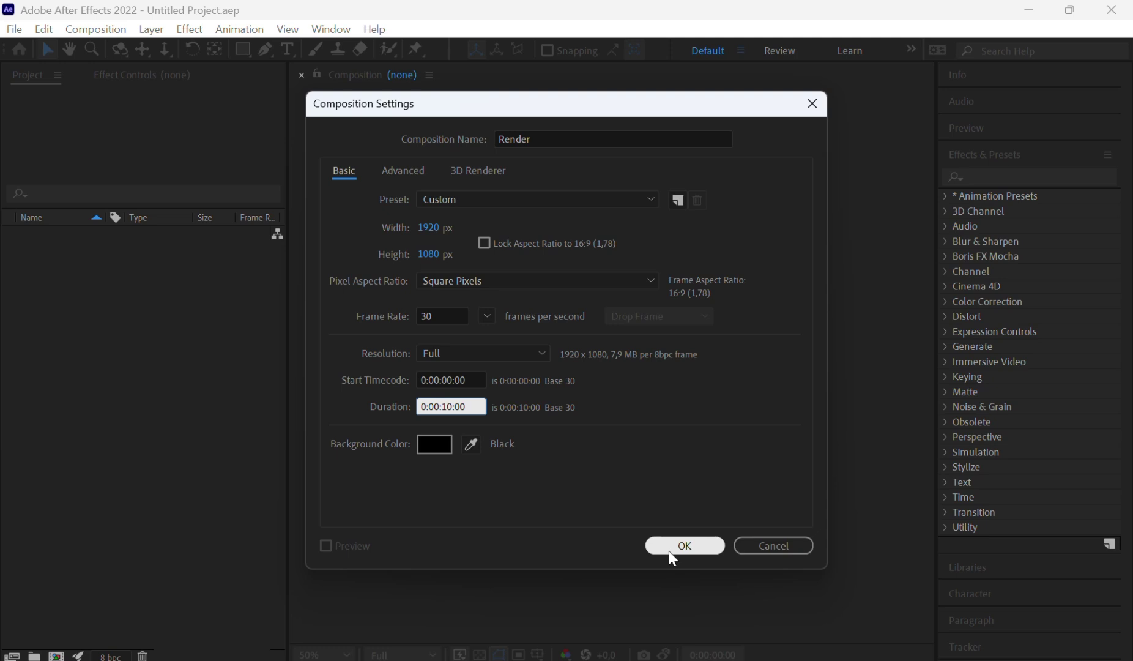
click(670, 550)
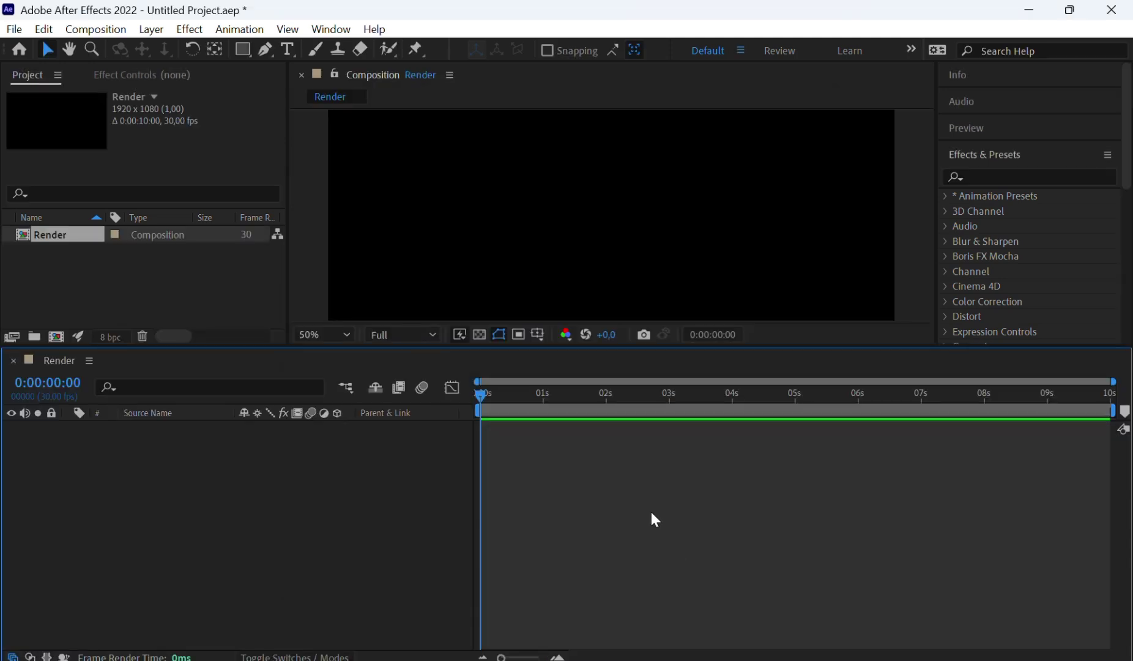
scroll(714, 261, down, 8)
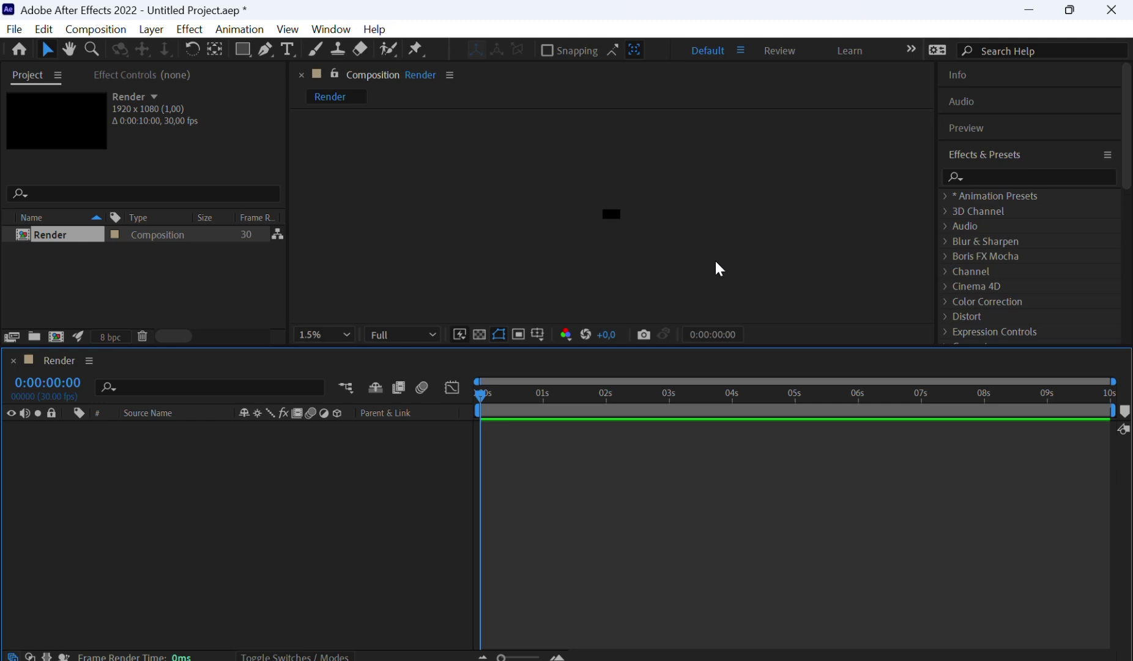
scroll(719, 270, up, 15)
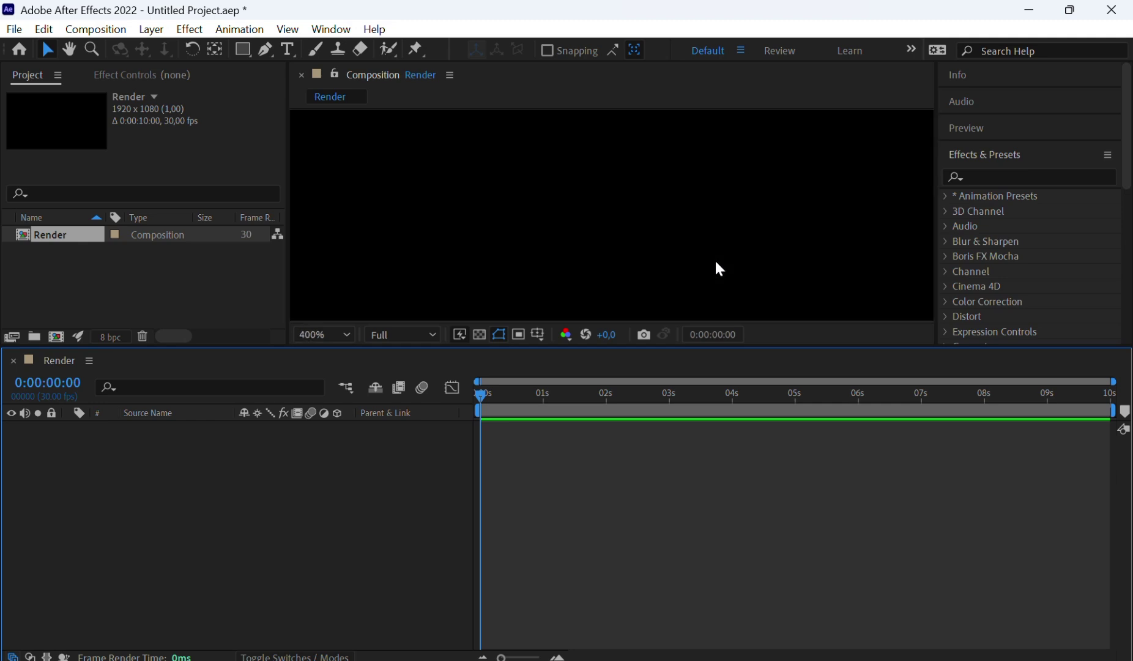
scroll(718, 269, down, 6)
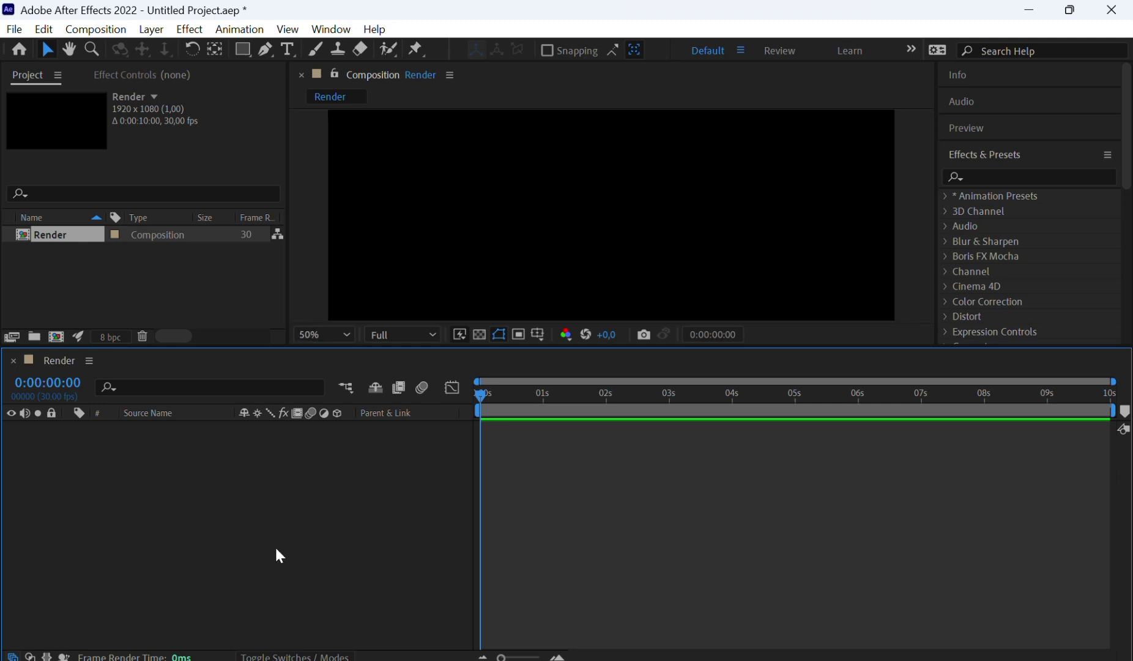
Import the Artboard 1 PNG from the file explorer into the project and add it as a layer in the Render timeline
click(516, 575)
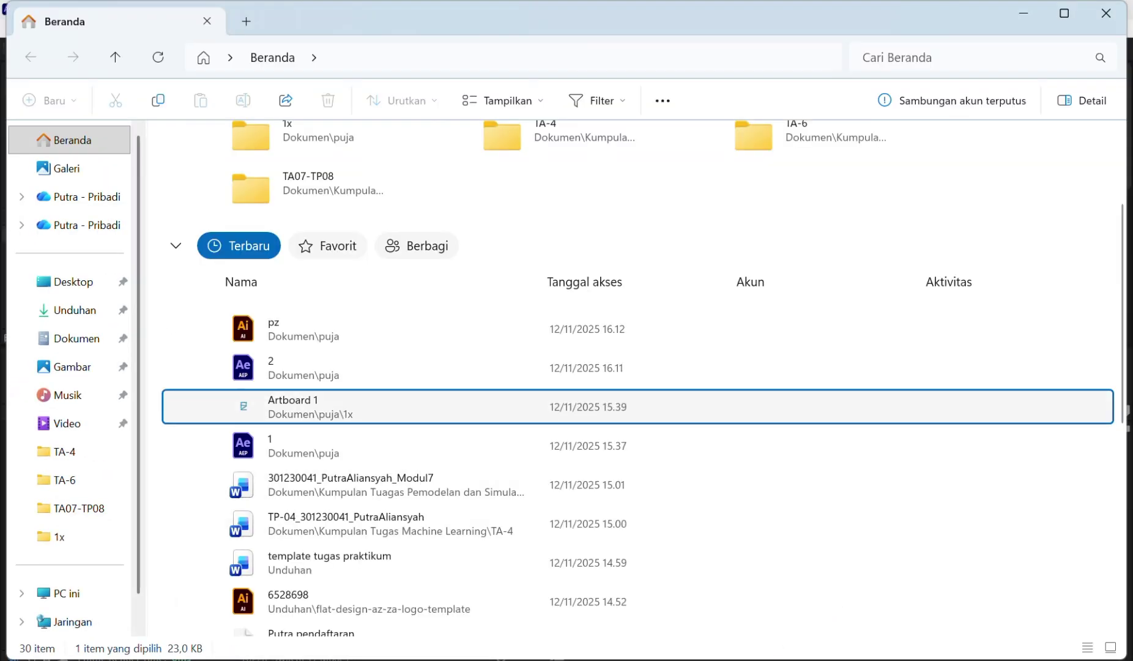
drag(379, 659, 220, 299)
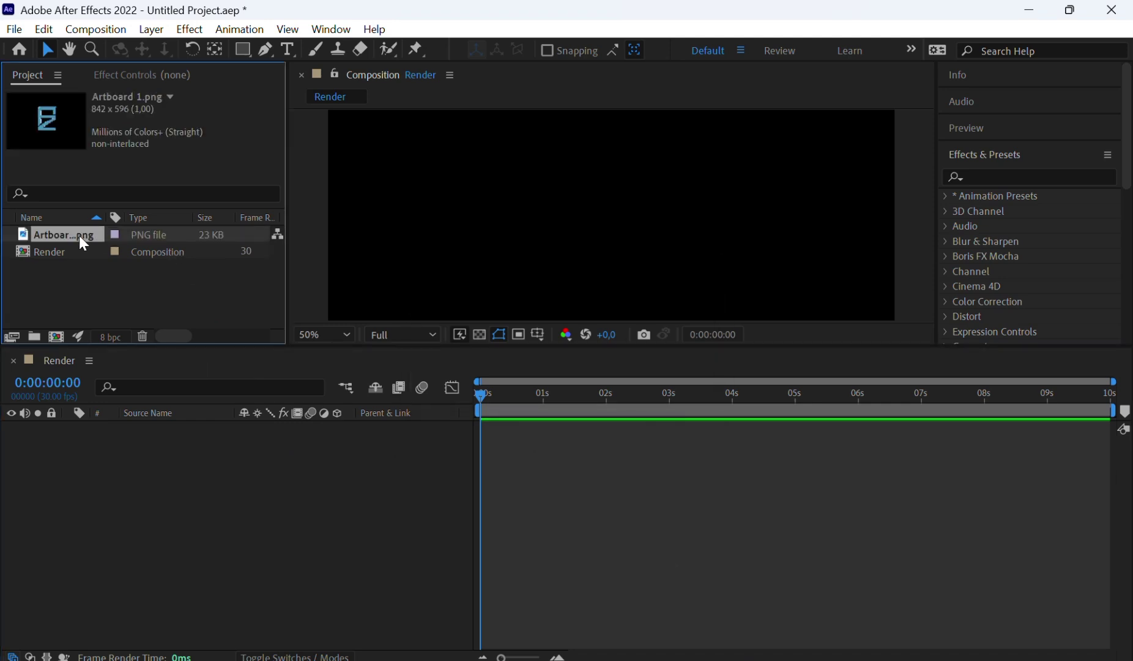
drag(79, 236, 115, 463)
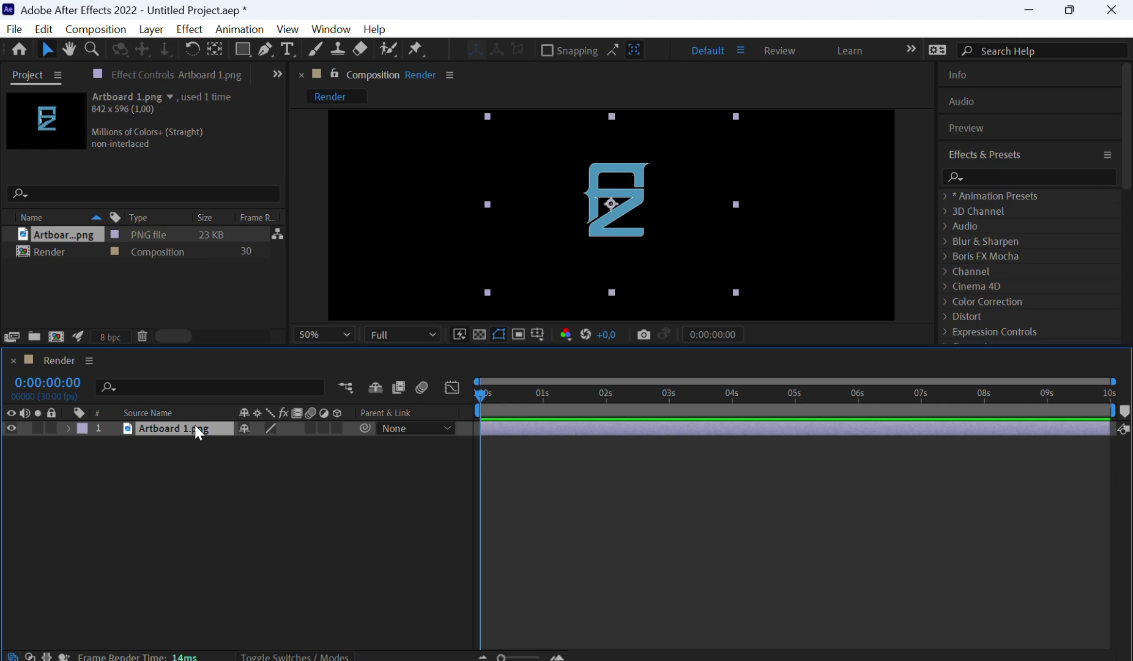
Scale the Artboard 1.png layer to 120%
key(s)
click(264, 441)
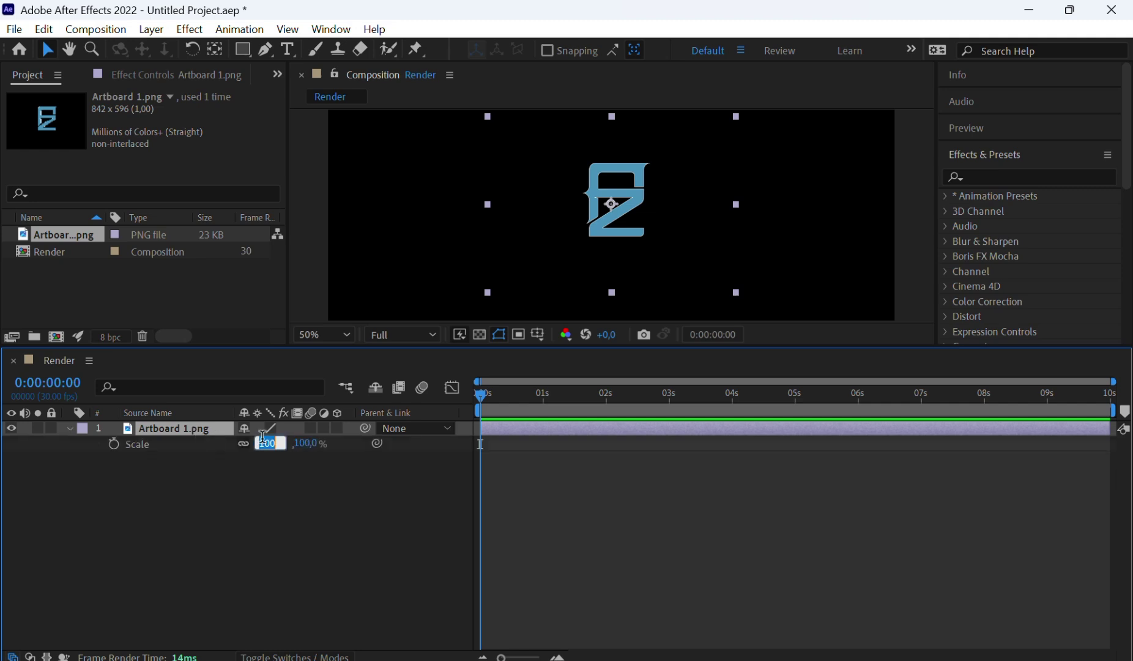
text(120)
key(Return)
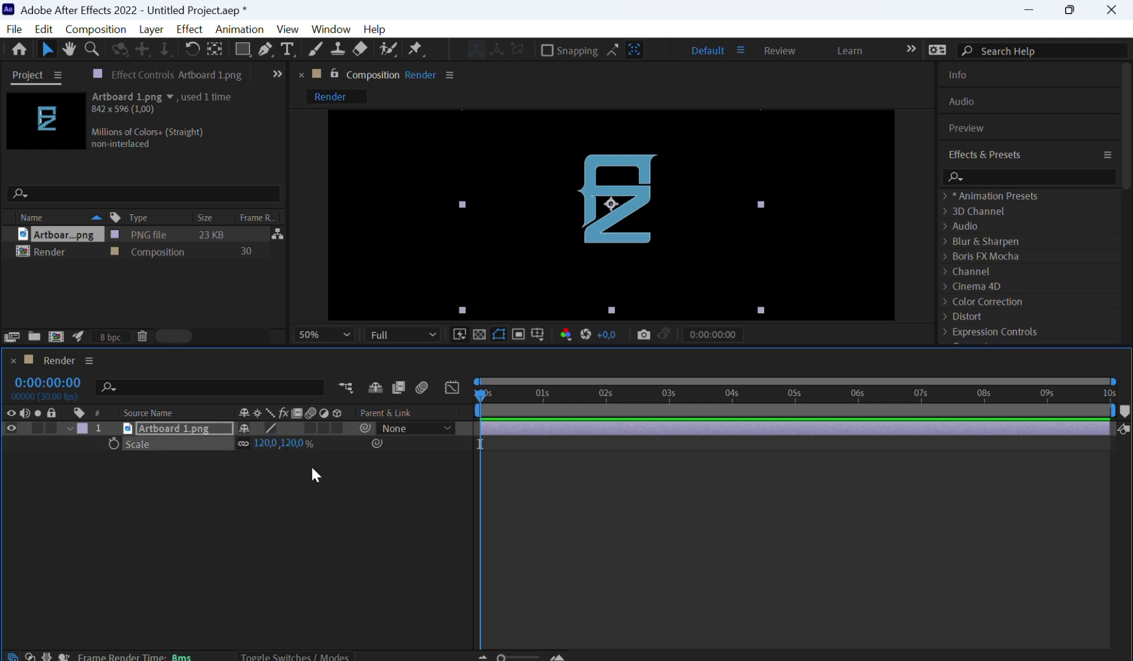
Pre-compose the Artboard 1.png layer as "Logo", moving all attributes into the new composition
right_click(191, 427)
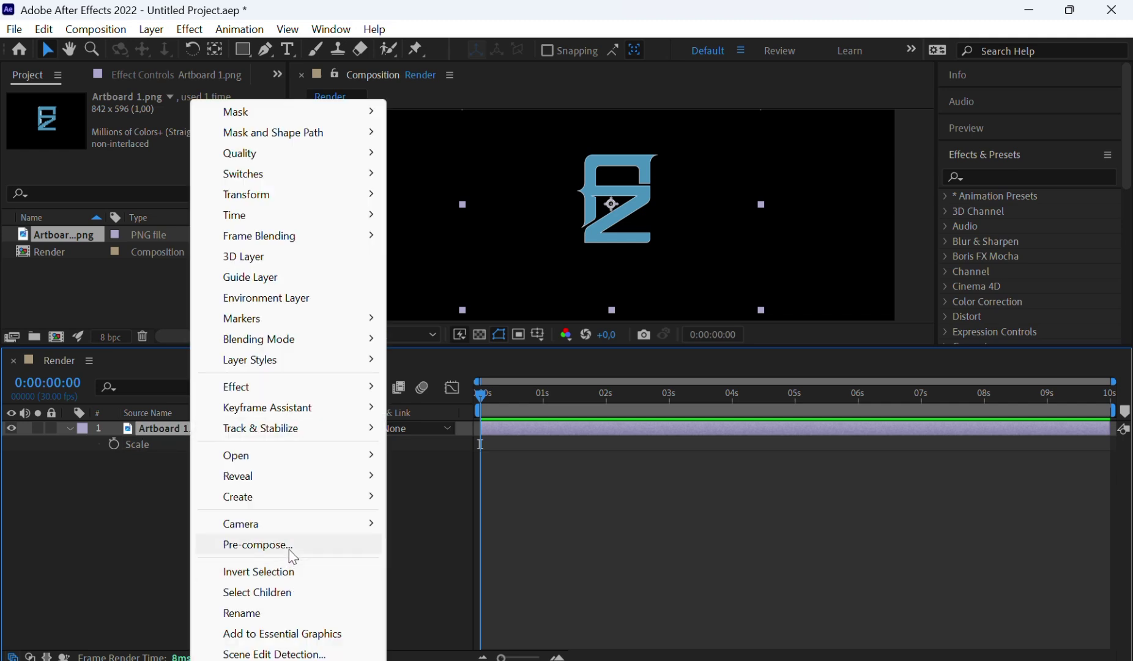
click(290, 544)
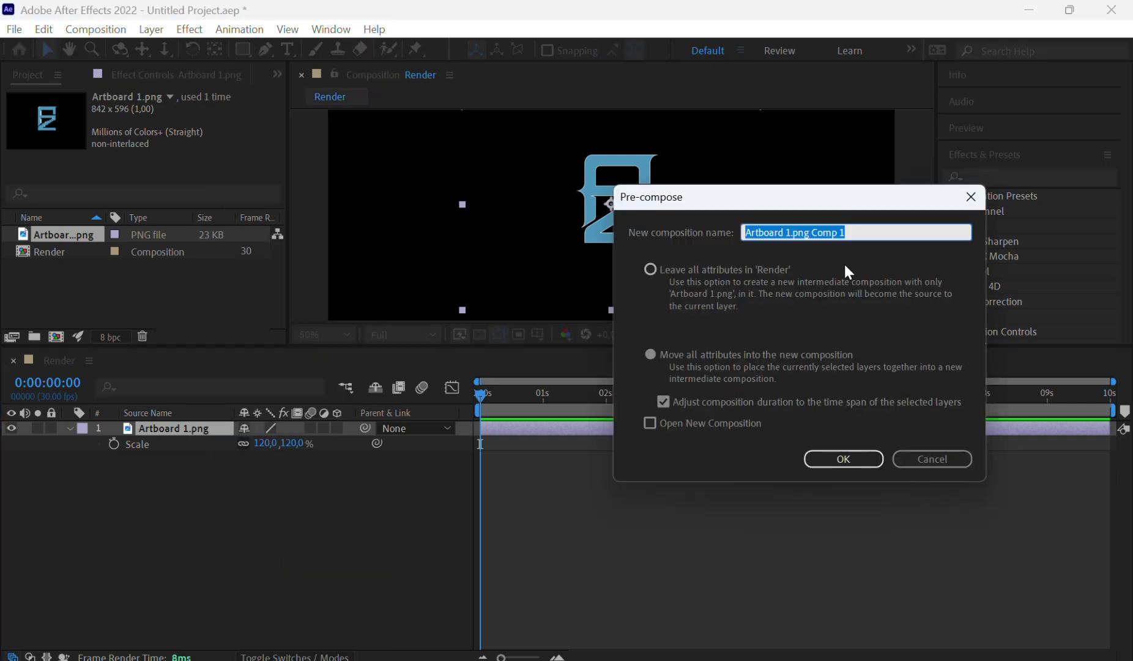
key(Caps_Lock)
text(L)
key(Caps_Lock)
text(ogo)
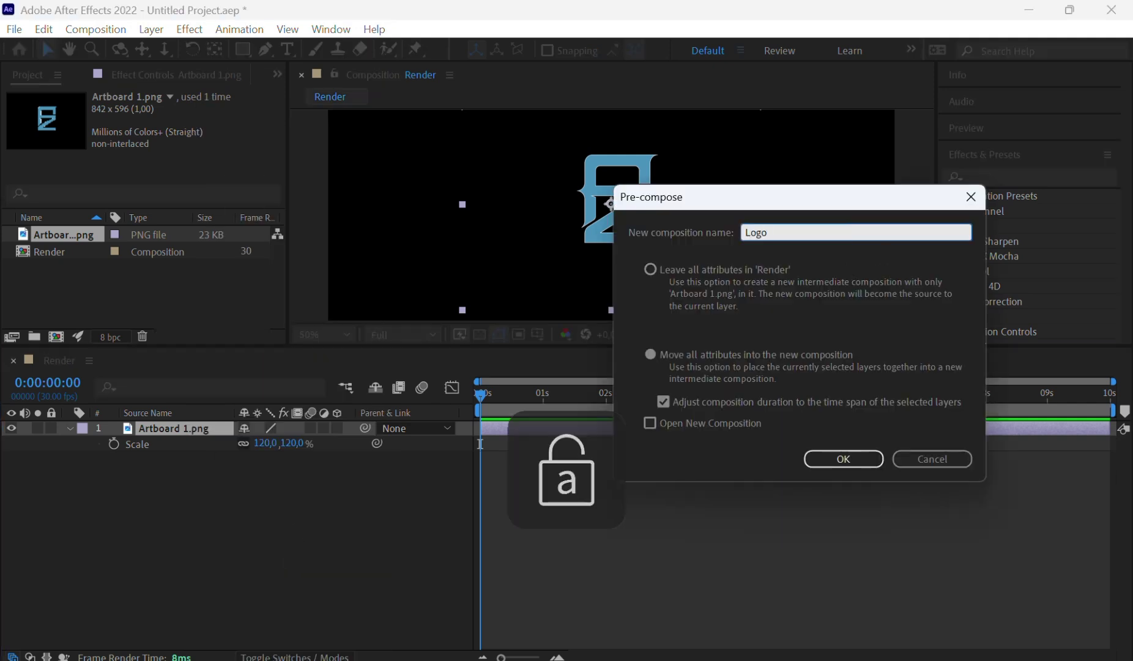
click(651, 354)
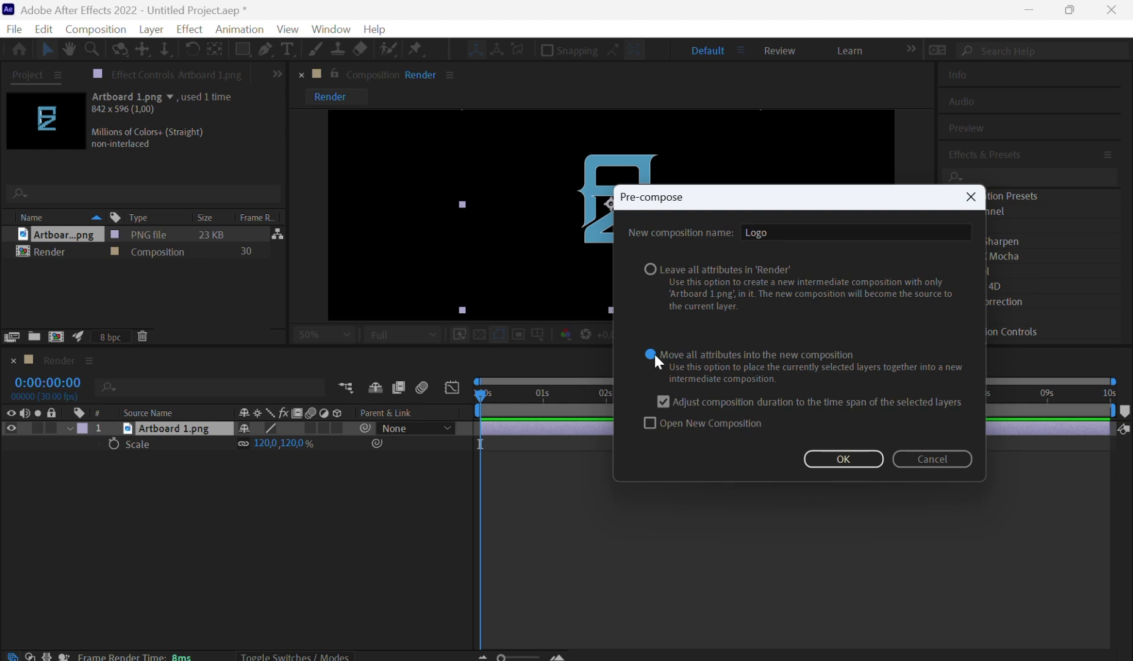
click(876, 463)
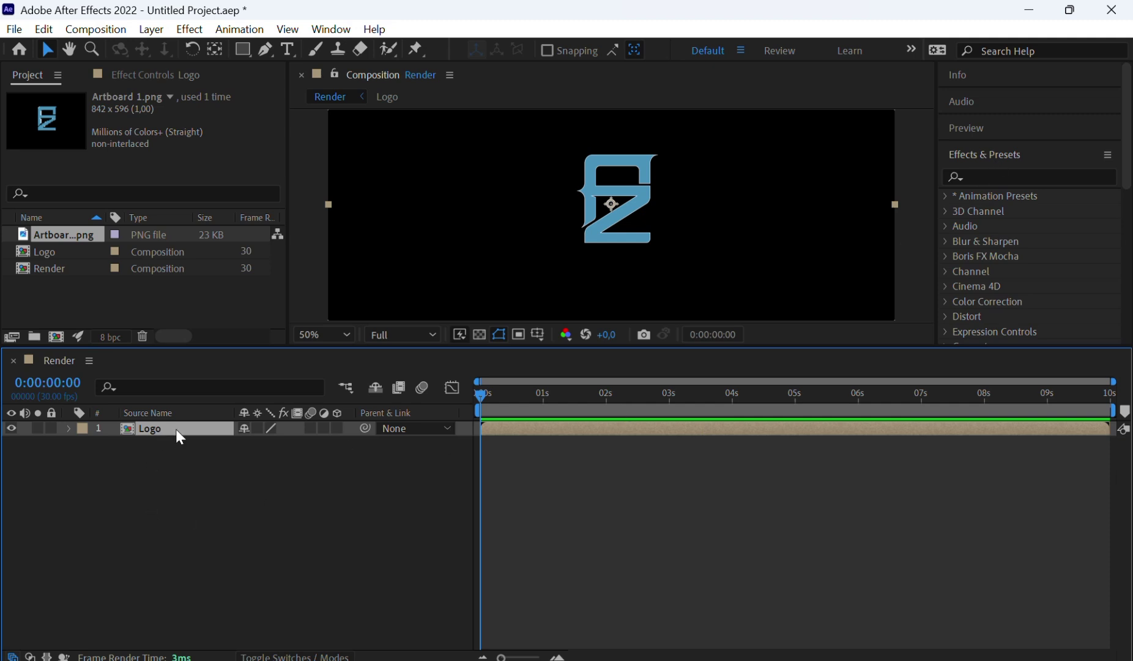
Find the CC Ball Action effect and apply it to the Logo layer
click(1062, 176)
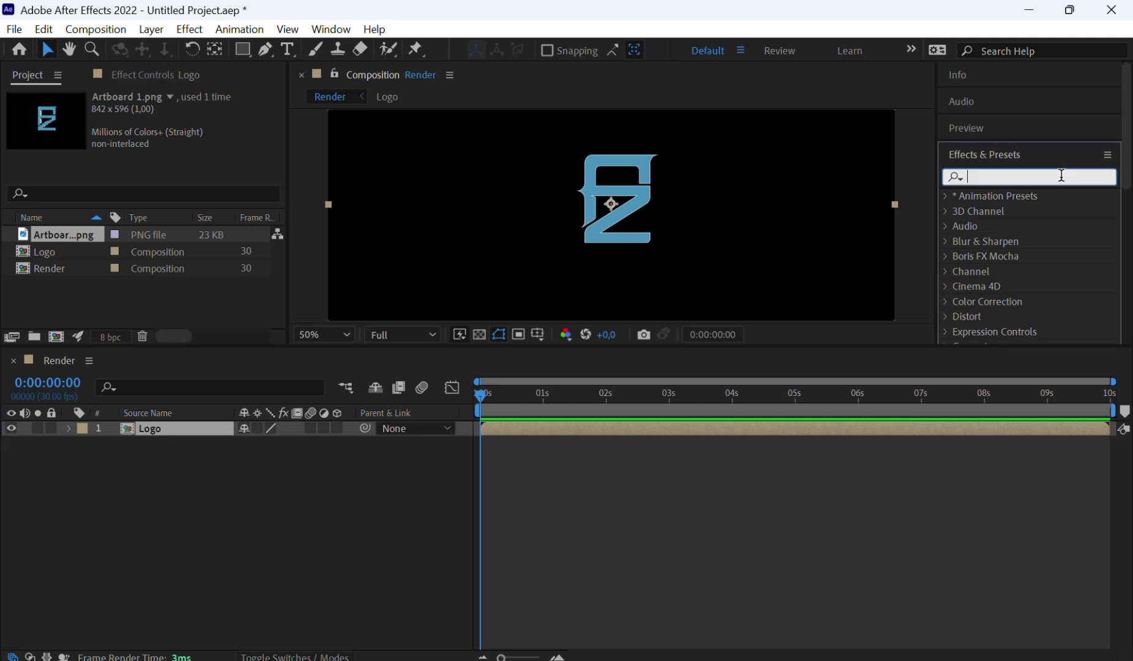
text(cc bal)
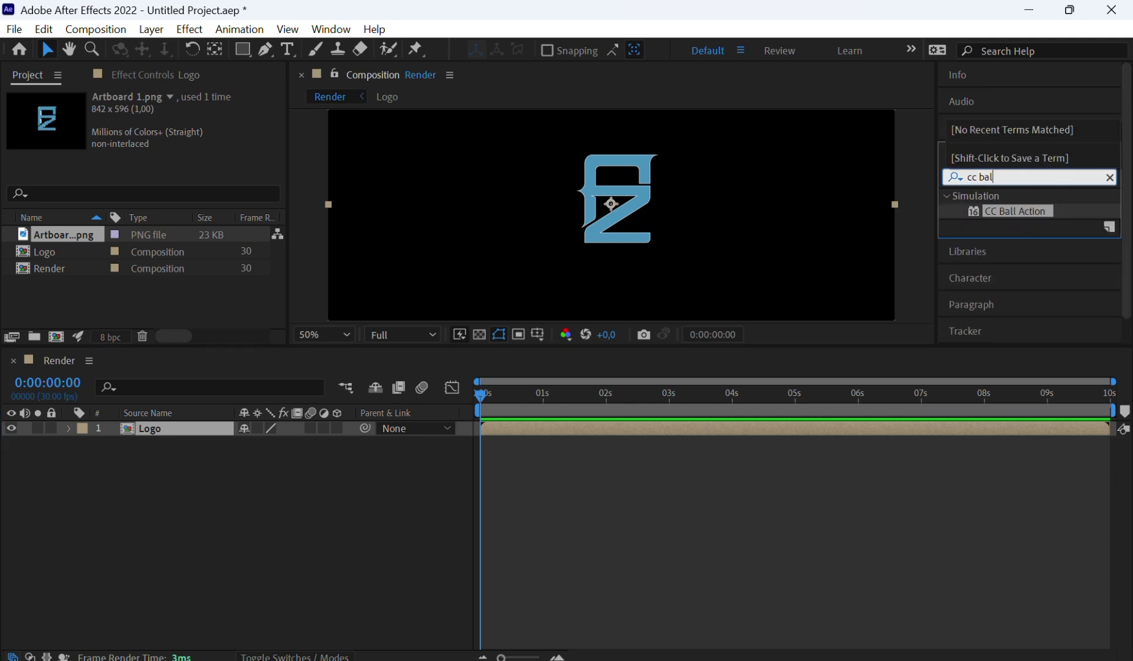
click(1033, 214)
drag(1031, 215, 193, 429)
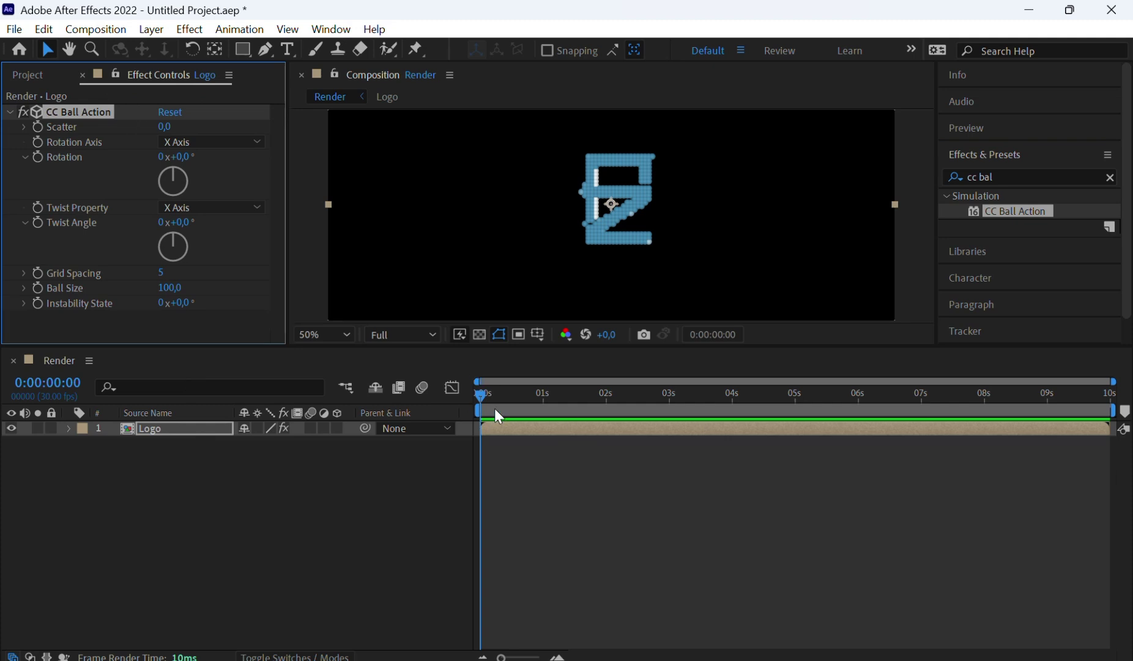
Add Scatter and Twist Angle keyframes for CC Ball Action at 0:00:03:29 and reveal the Logo layer's keyframed properties
drag(480, 395, 730, 411)
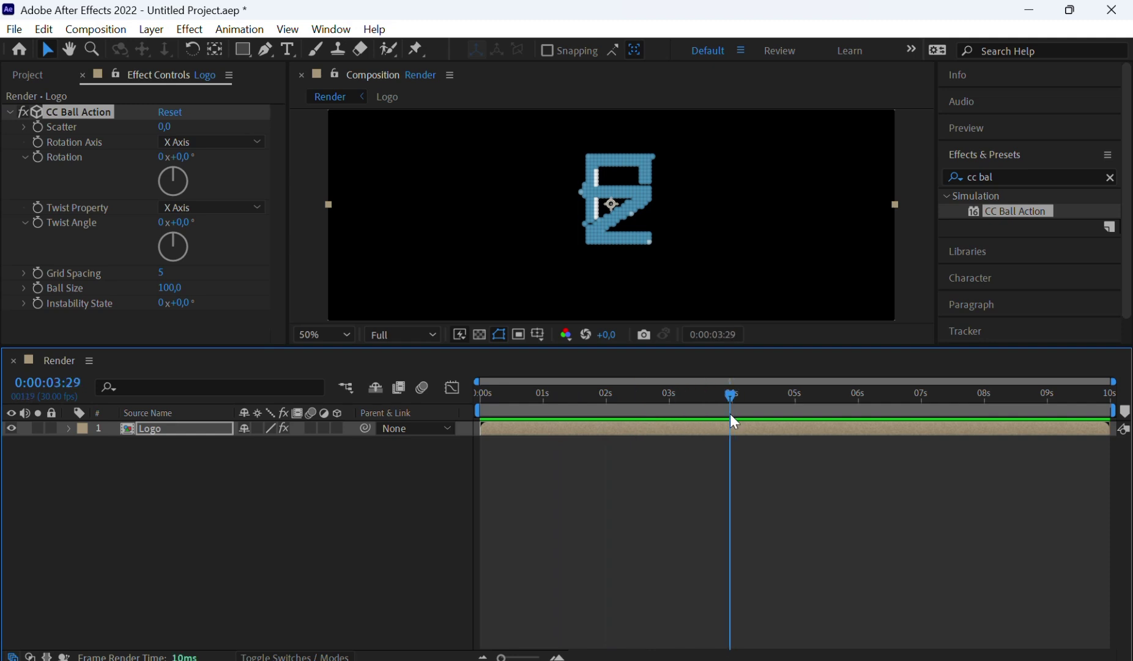
click(729, 428)
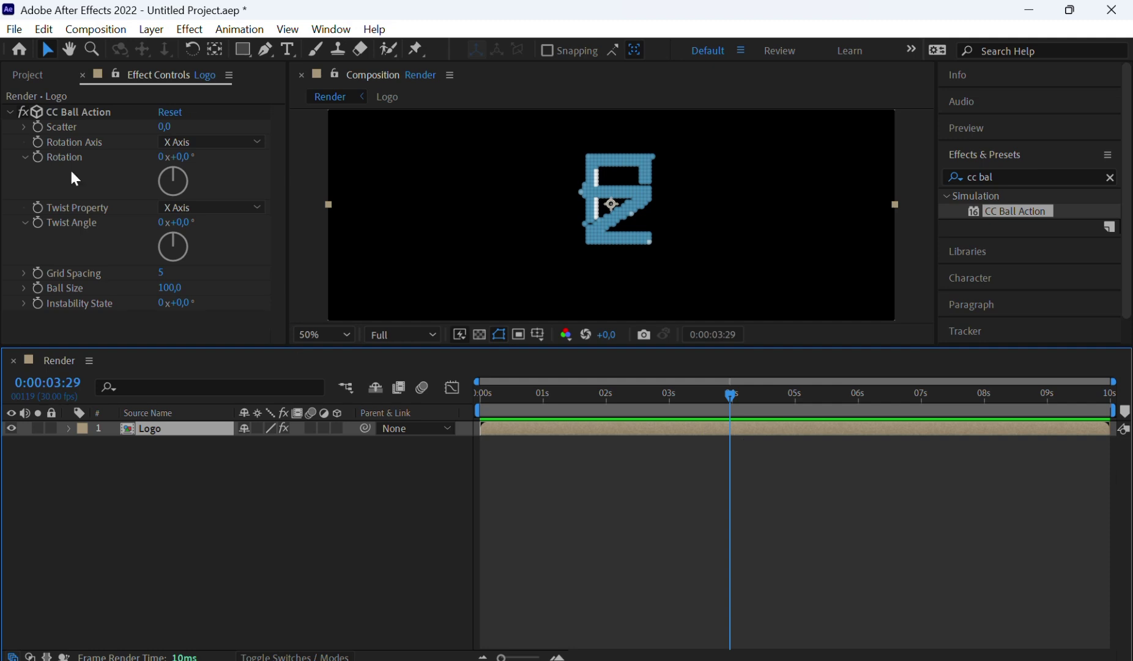
click(36, 126)
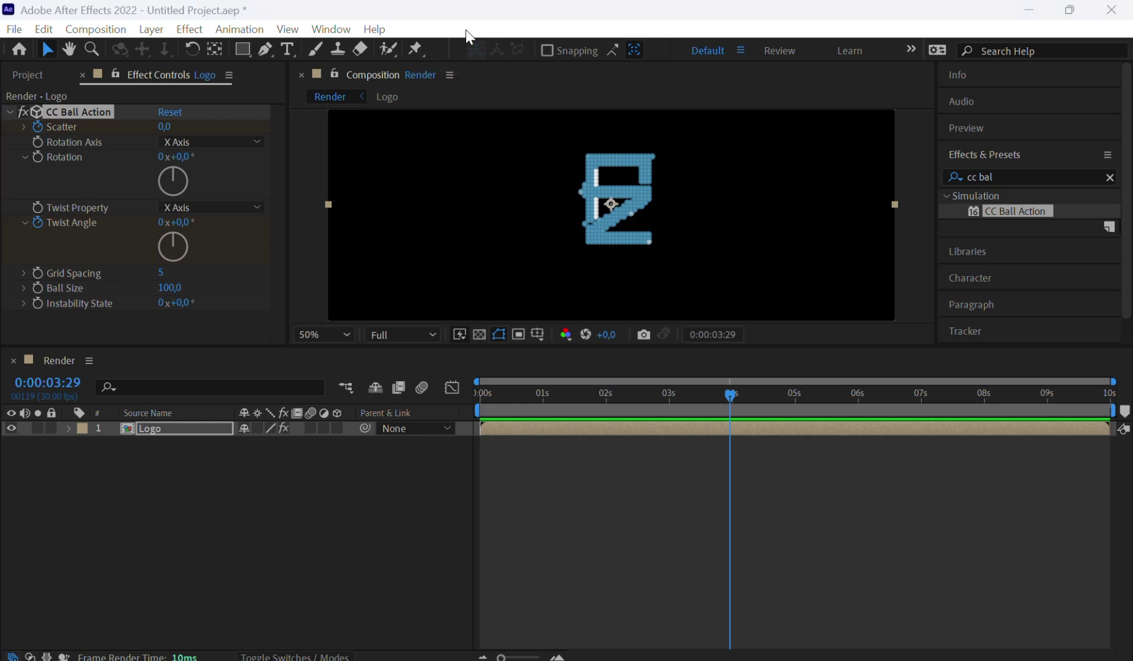
click(571, 298)
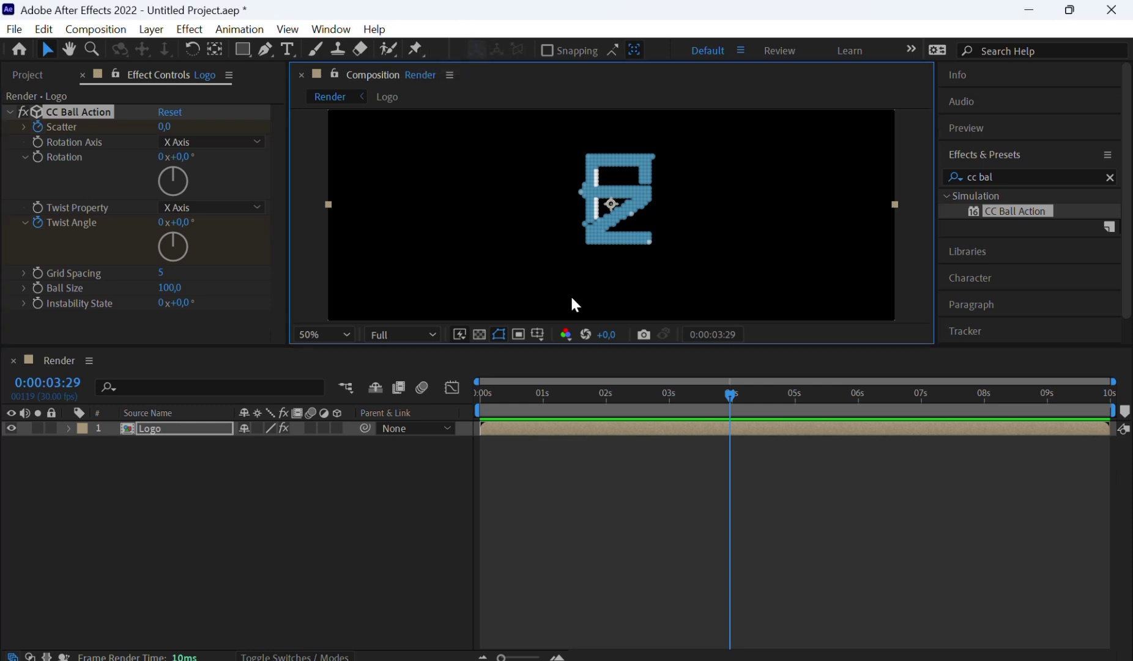
key(u)
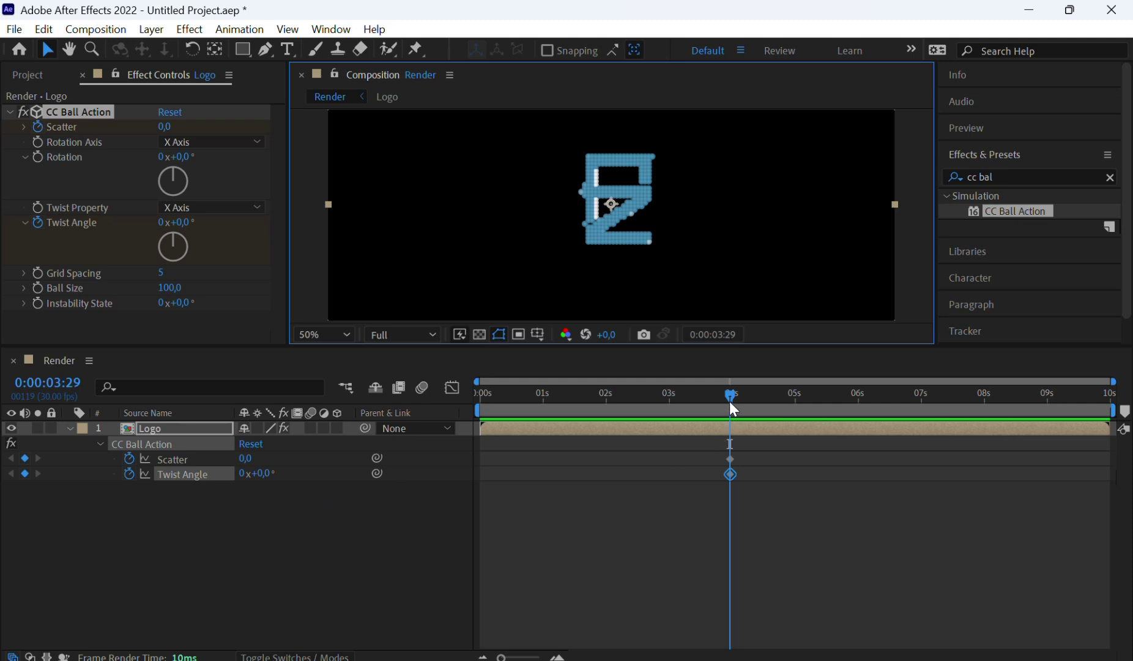
At 0:00:00:00, set the Logo layer's Scatter to 500 and its Twist Angle to -1 revolution
drag(729, 401, 460, 410)
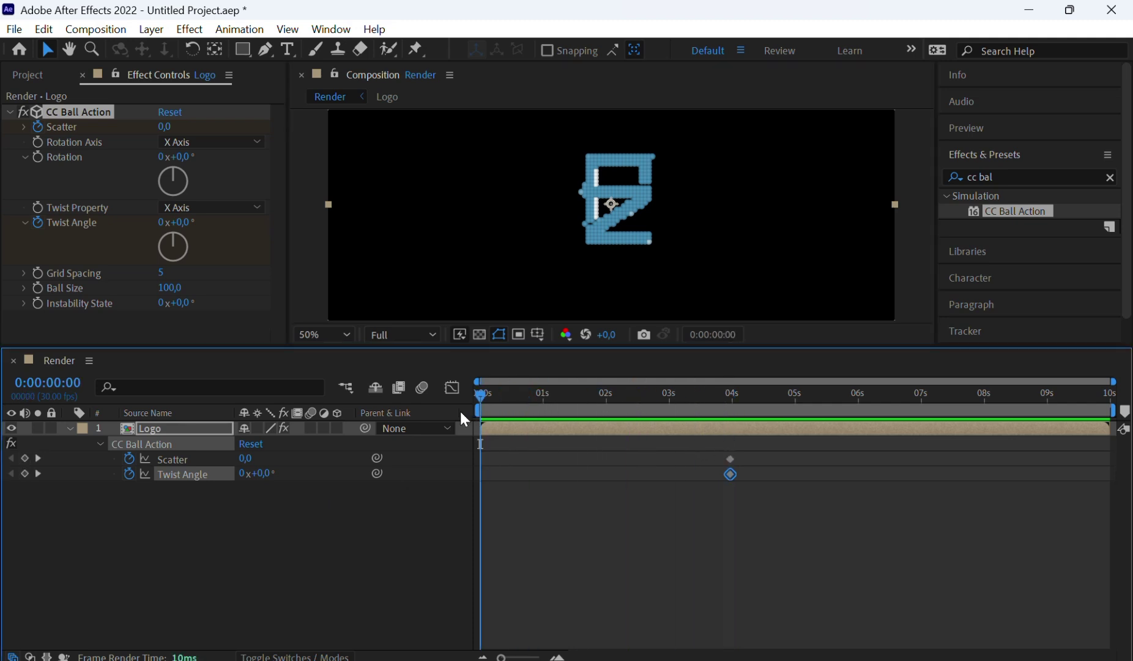
click(247, 458)
text(500)
click(243, 482)
text(-)
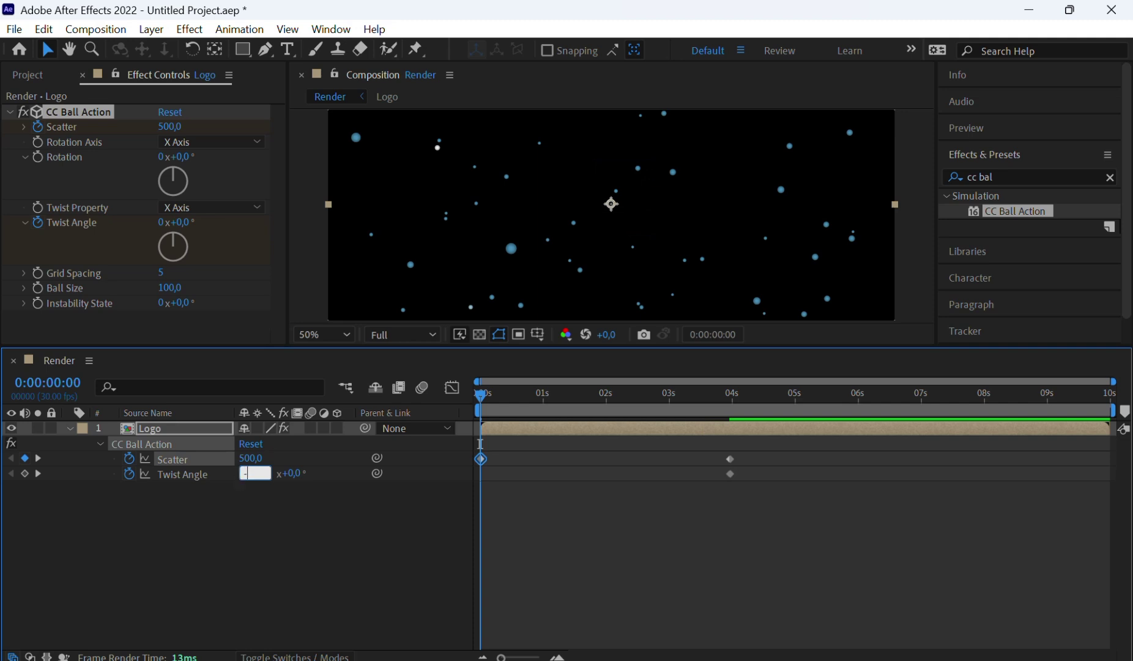
text(1)
key(Return)
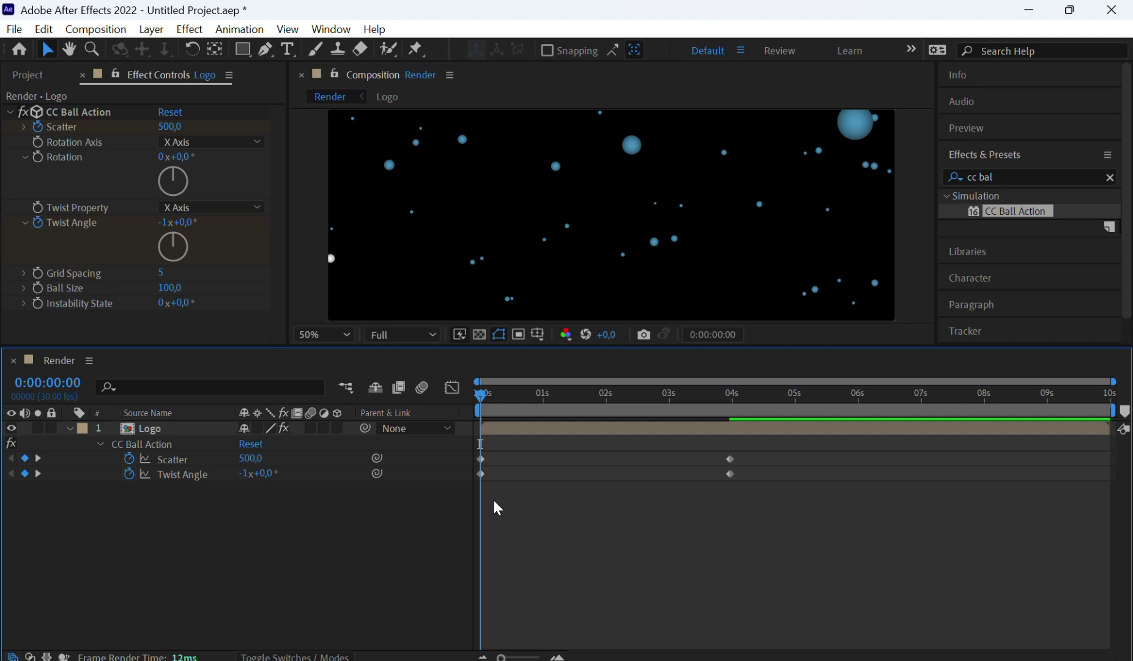
Play and scrub the Render timeline to review how the scattered balls form the logo
key(space)
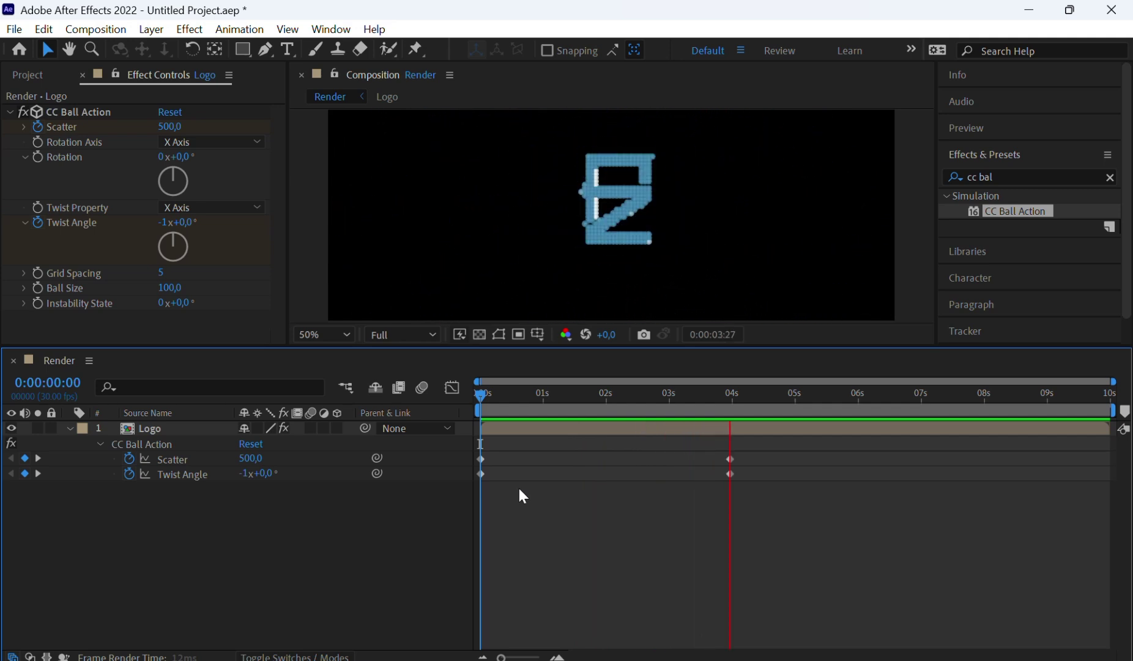
key(space)
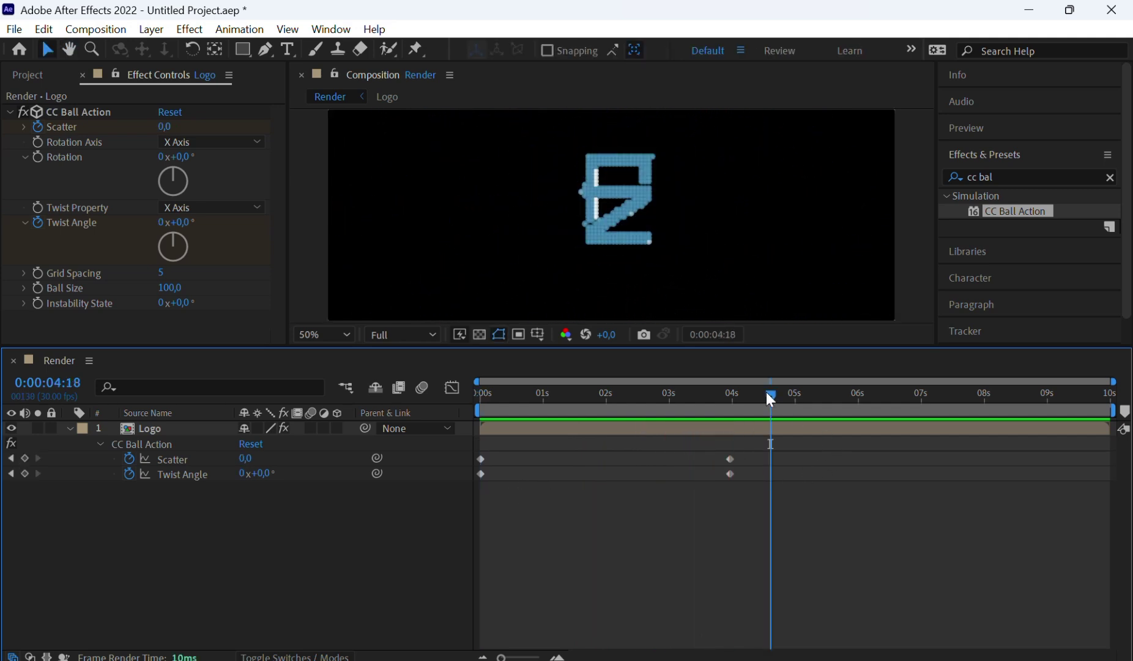
drag(768, 393, 426, 413)
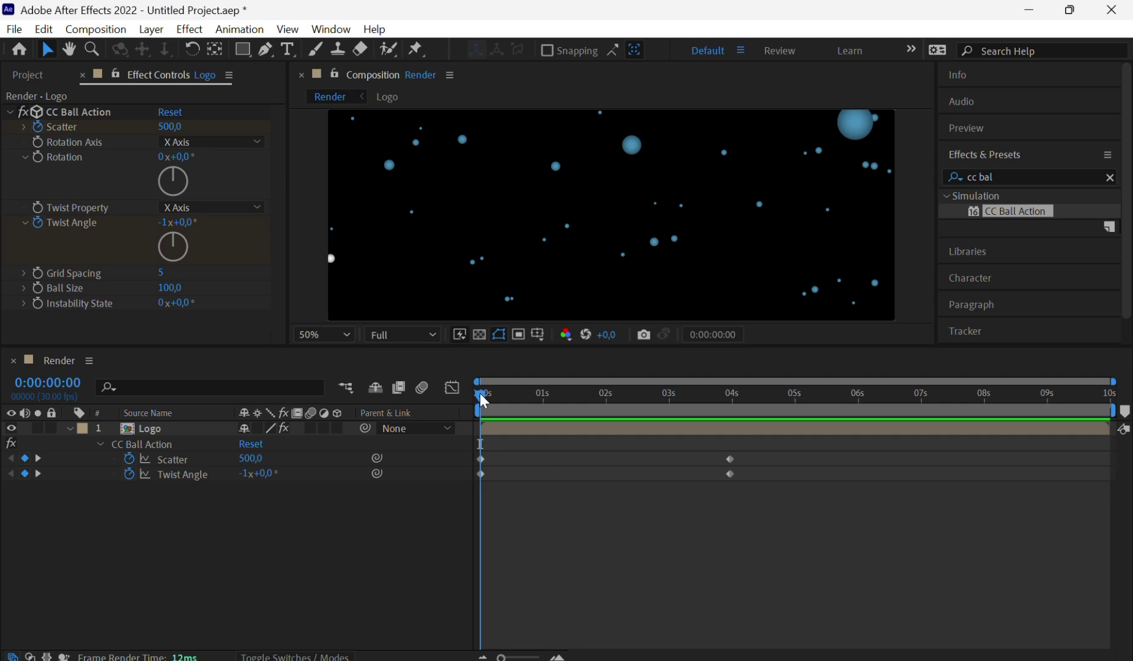
drag(483, 401, 639, 423)
click(181, 142)
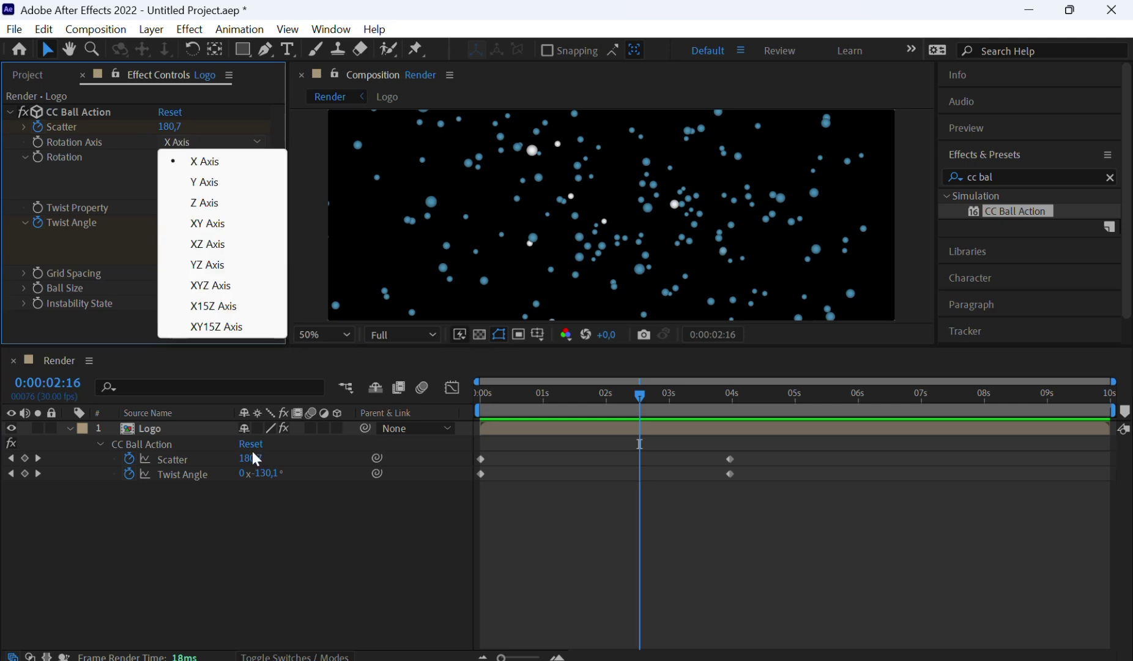
click(637, 393)
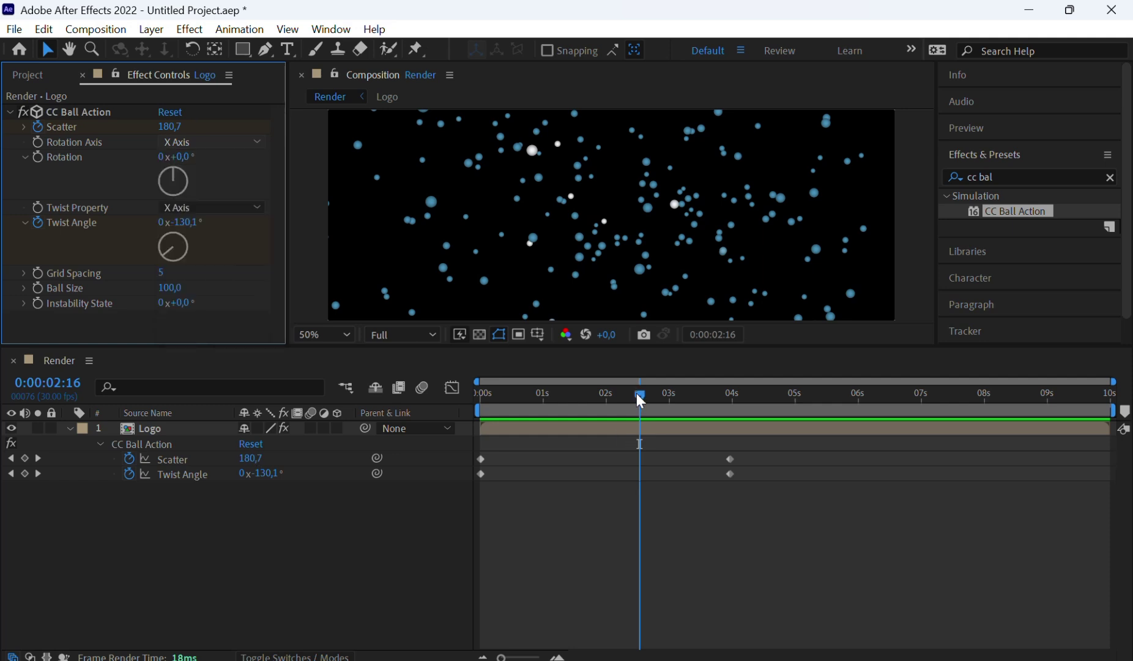
drag(636, 393, 438, 394)
drag(558, 405, 599, 409)
Set CC Ball Action's Rotation Axis to Z Axis and Twist Property to Radius, and return the playhead to 0:00:00:00
click(226, 142)
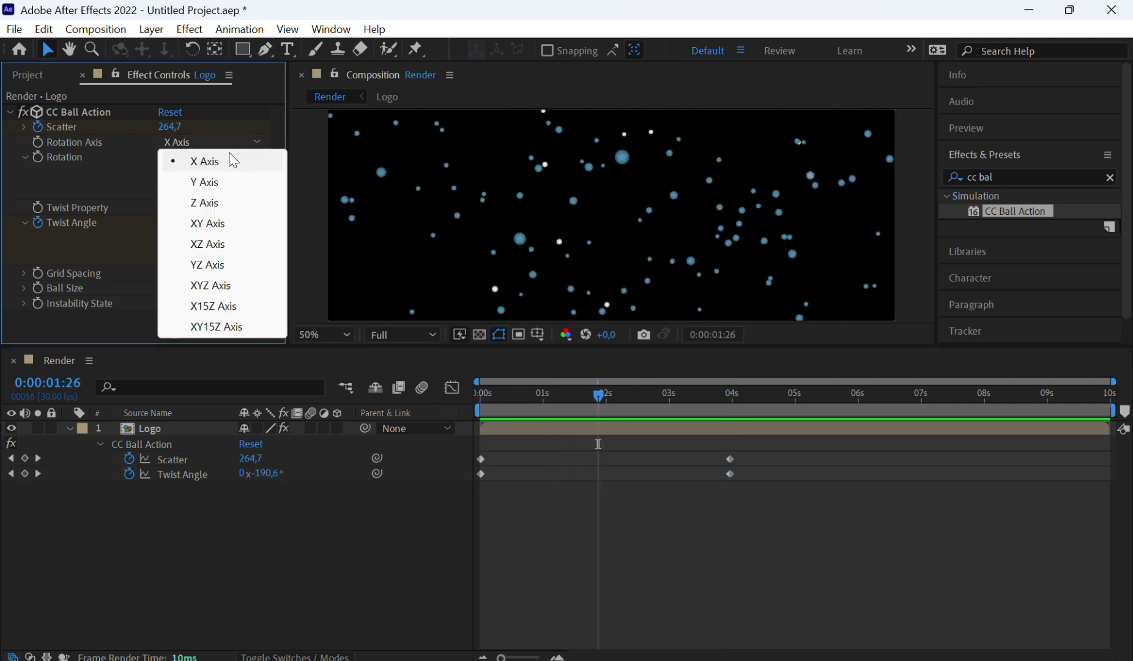
click(211, 204)
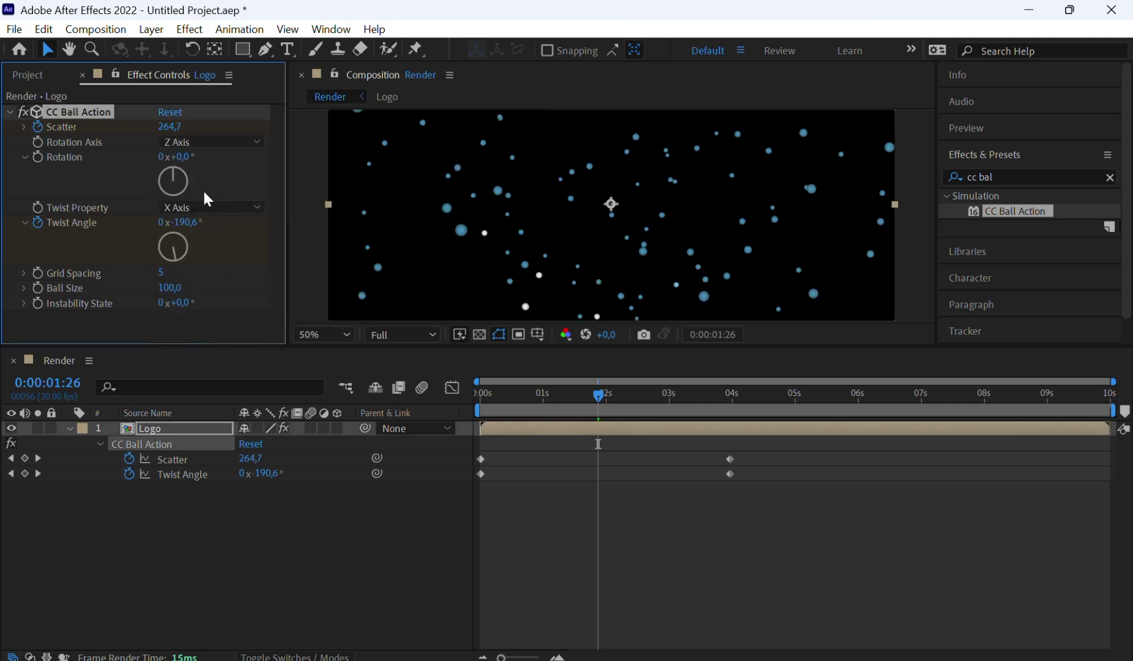
click(201, 208)
click(223, 311)
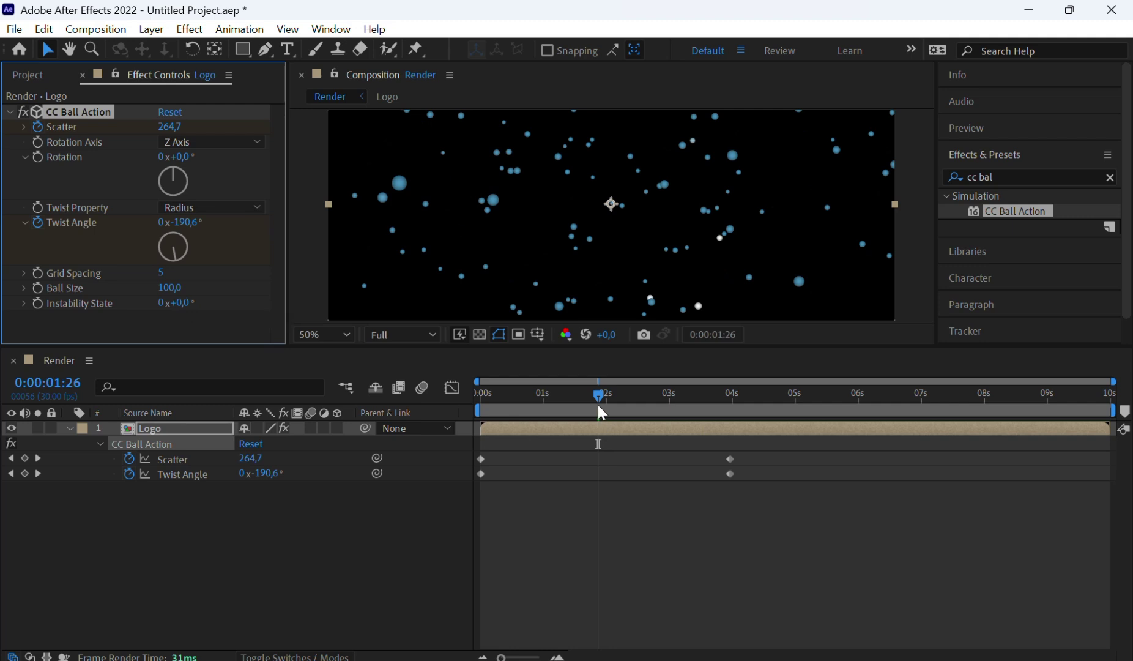
drag(598, 401, 464, 465)
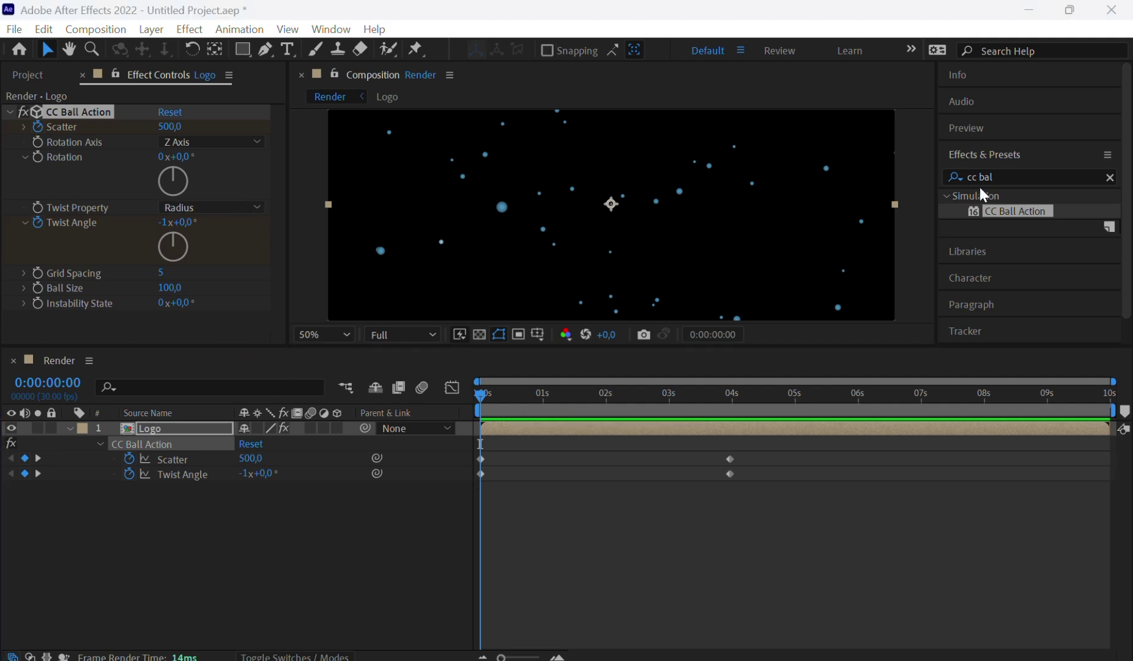
Apply CC Force Motion Blur to the Logo layer and set its Motion Blur Samples to 16
click(1028, 178)
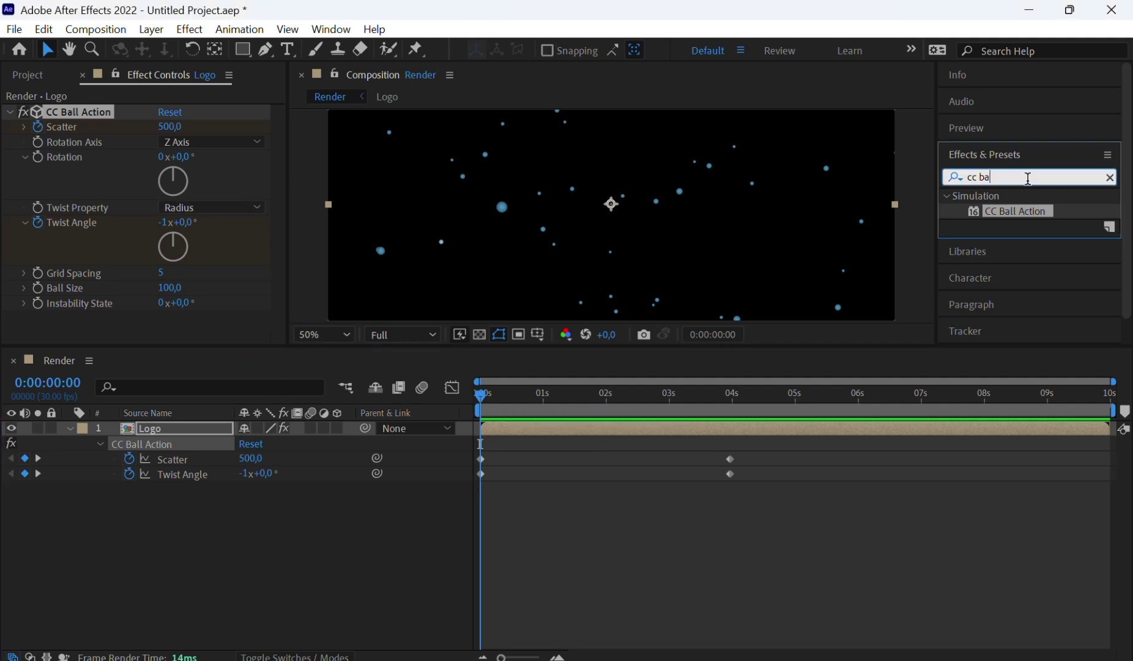
key(BackSpace)
key(BackSpace)
key(BackSpace)
text(for)
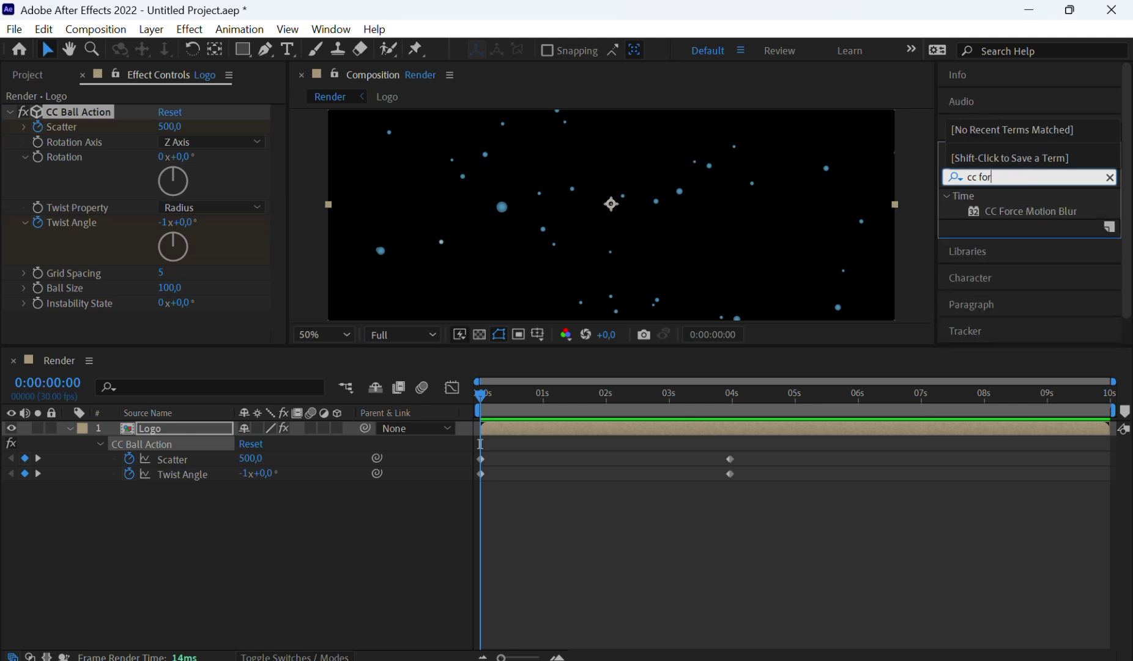
click(1024, 211)
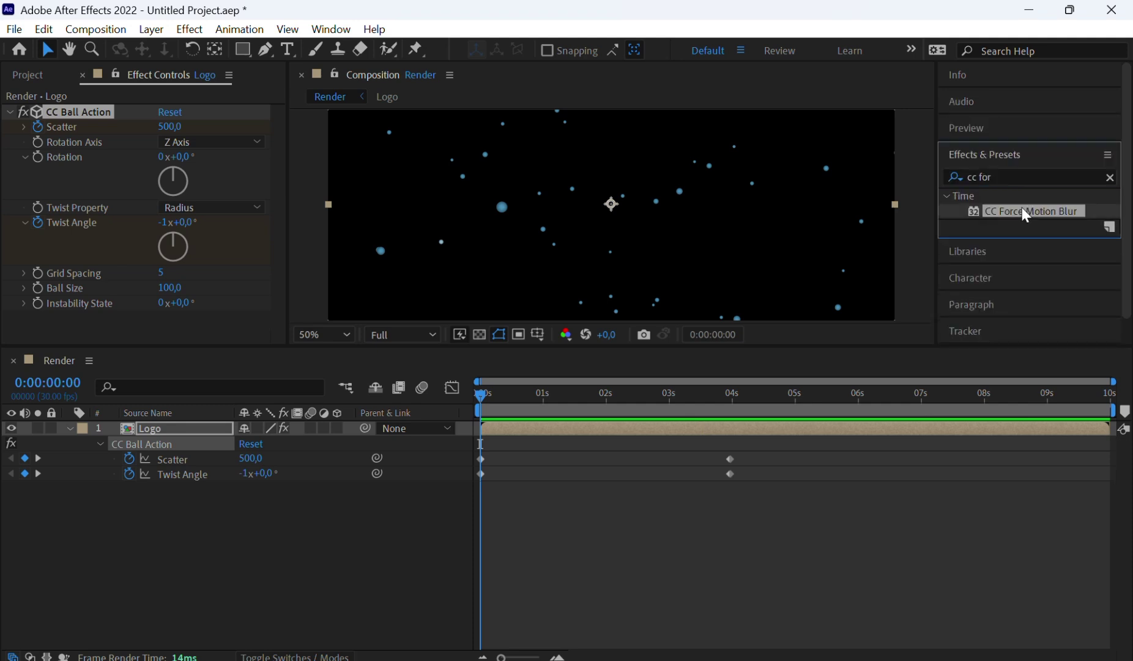
drag(1016, 208, 148, 424)
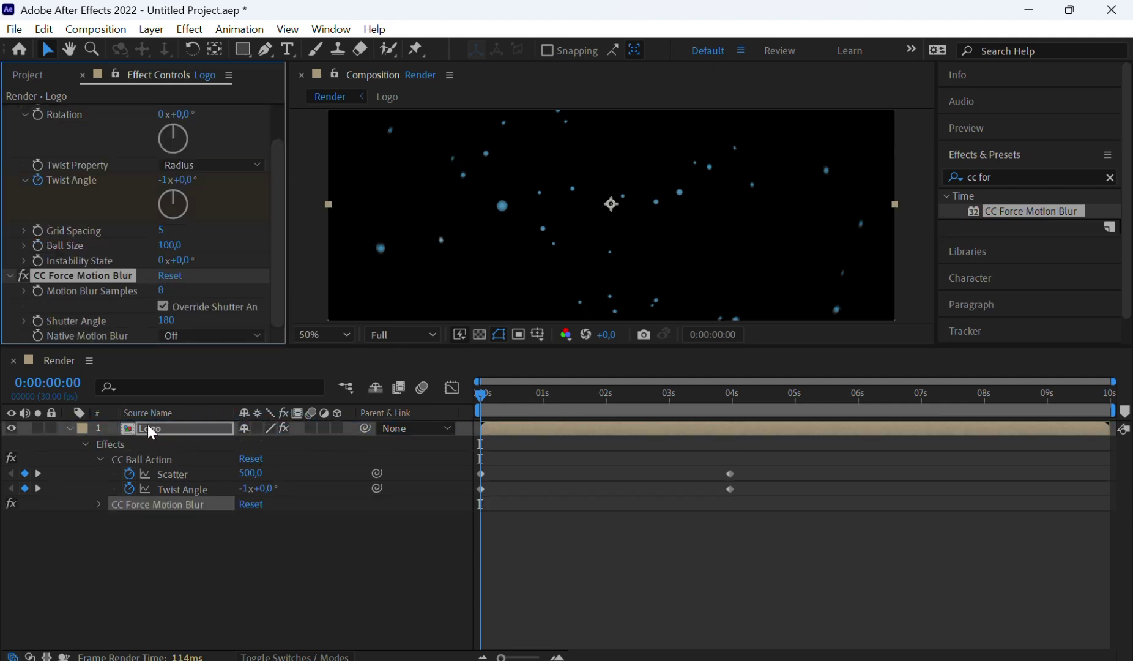
click(162, 289)
text(16)
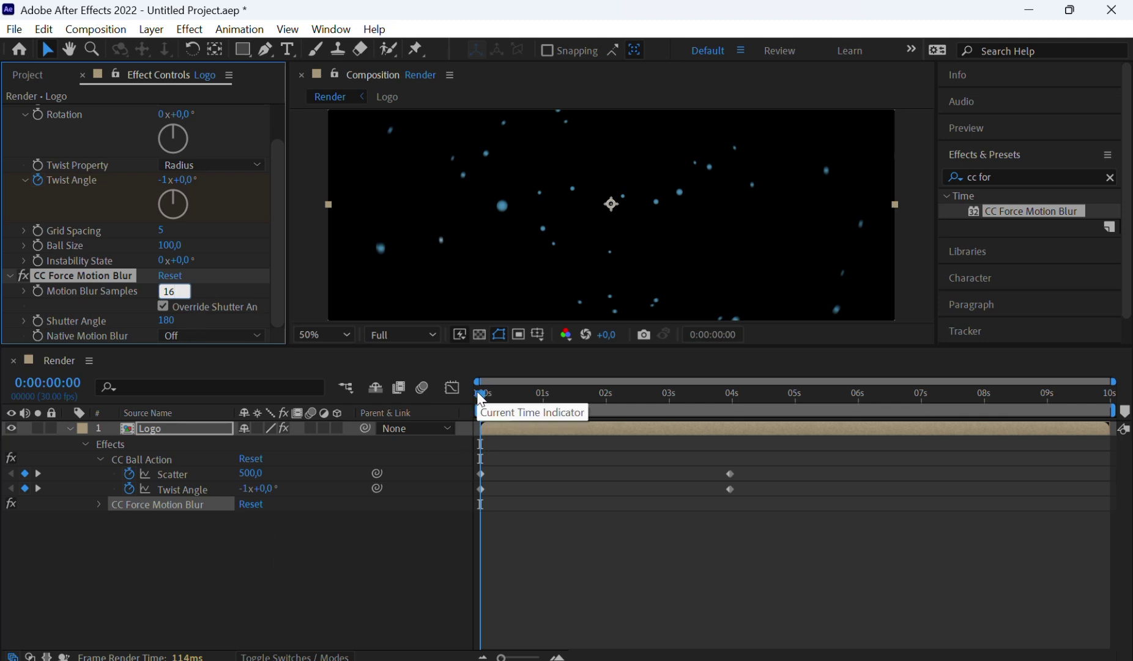
Move the playhead to 0:00:03:29 and reveal the Logo layer's Opacity property
drag(481, 398, 728, 438)
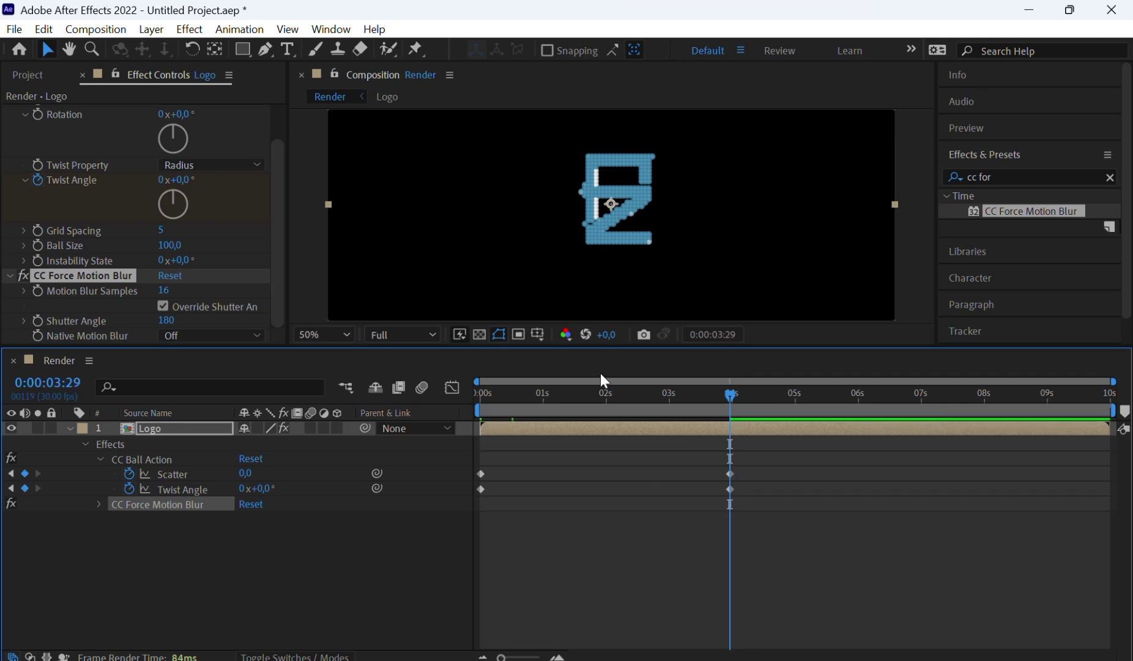
scroll(603, 172, down, 2)
scroll(598, 163, down, 2)
scroll(598, 163, up, 2)
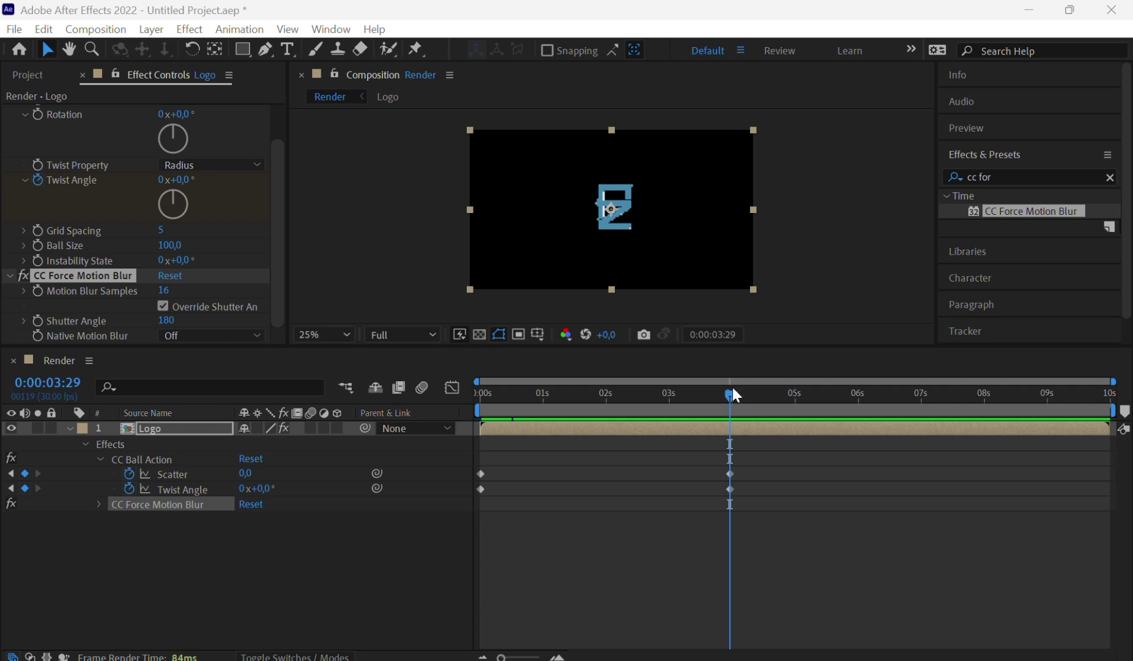
mouse_move(732, 388)
mouse_down()
mouse_move(483, 393)
mouse_move(733, 386)
mouse_up()
key(t)
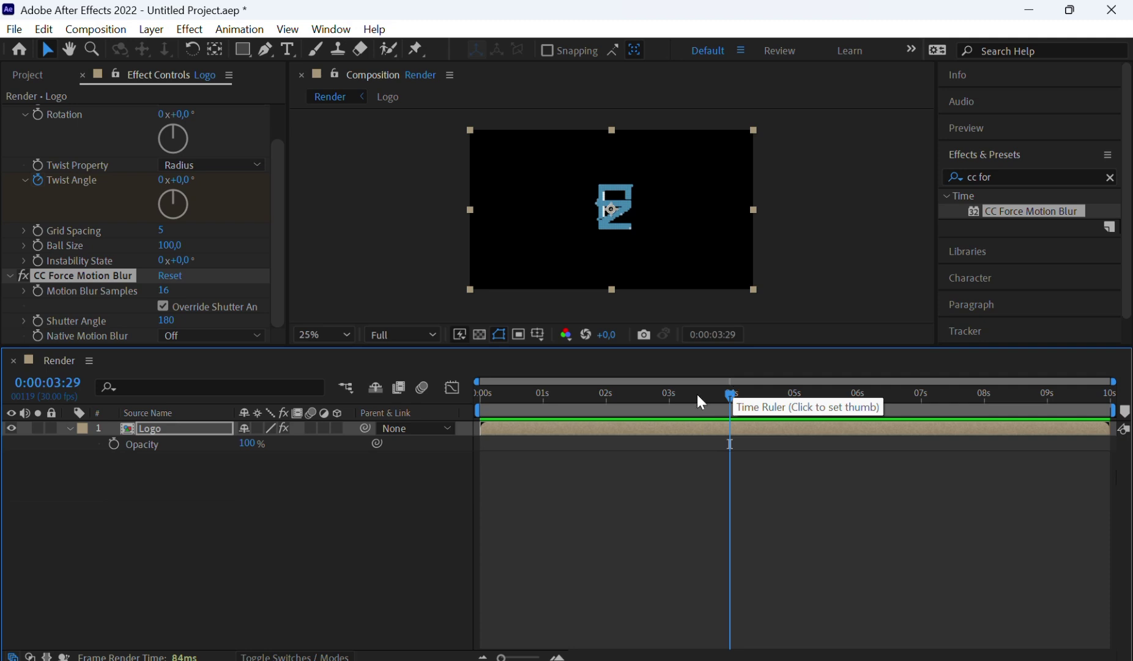
drag(255, 436, 103, 470)
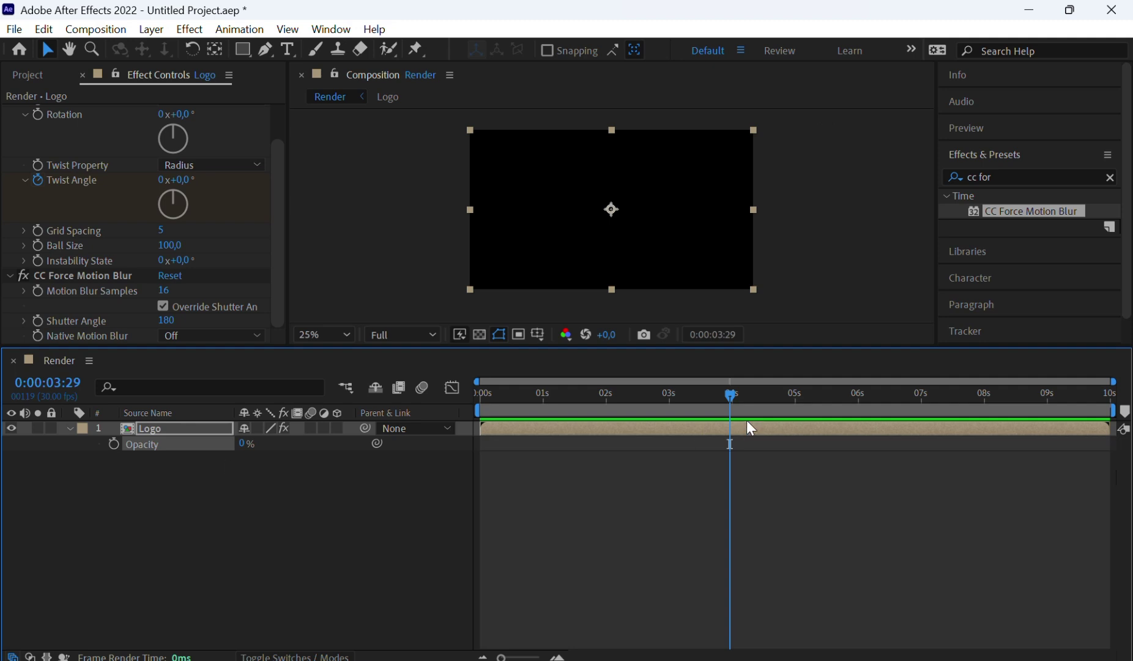
drag(727, 394, 707, 397)
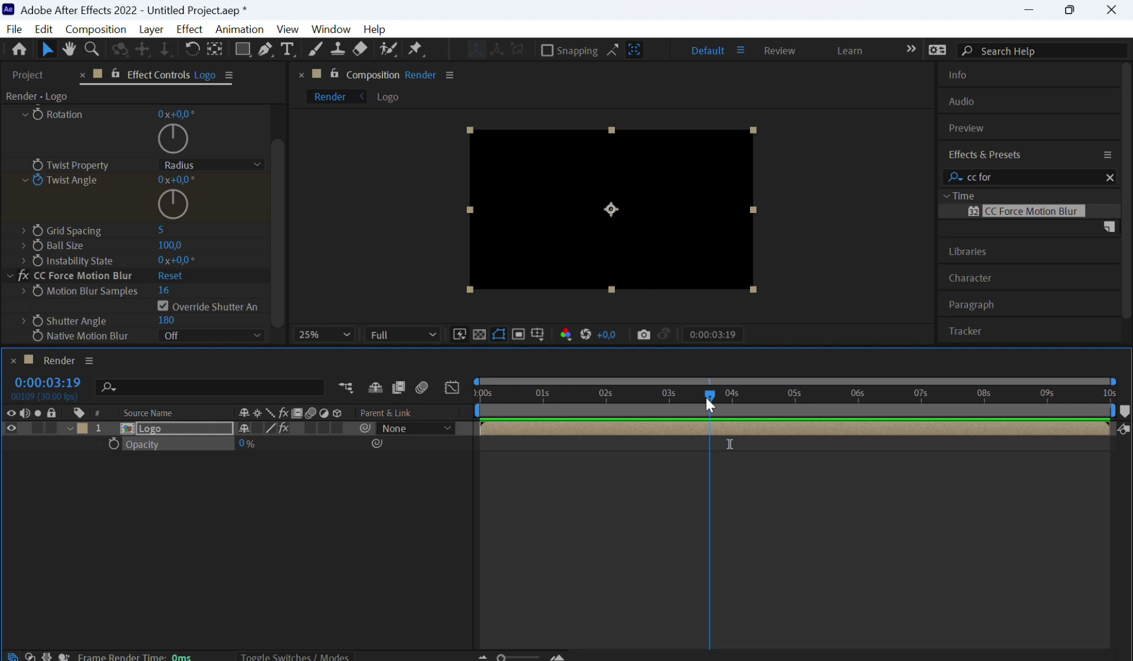
key(Page_Down)
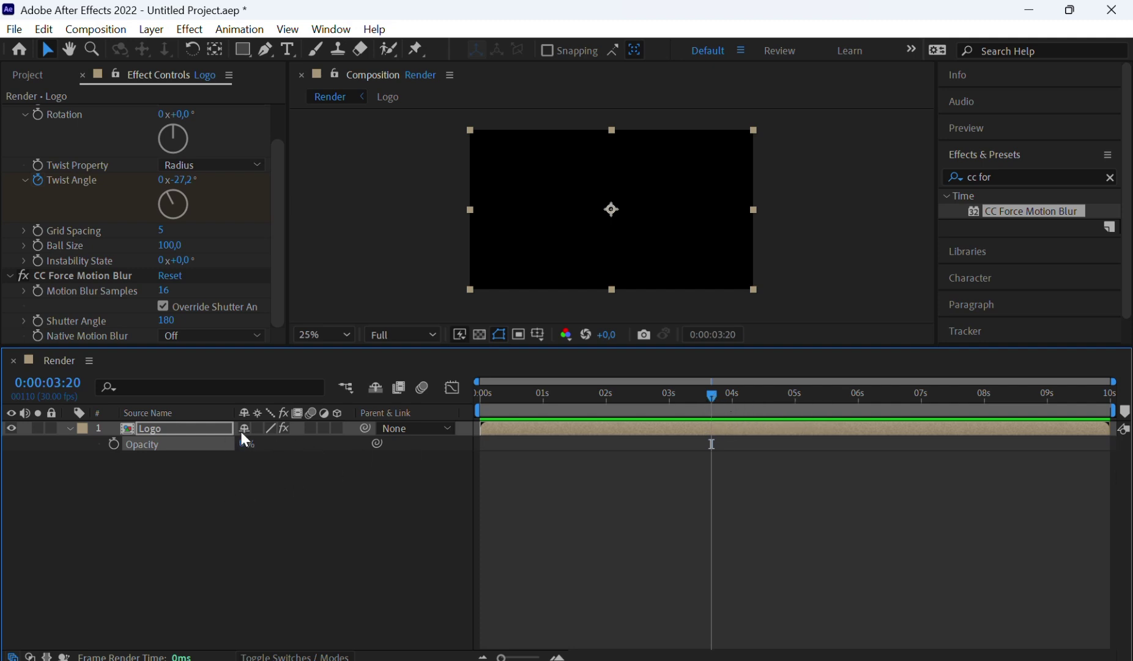
drag(242, 441, 471, 443)
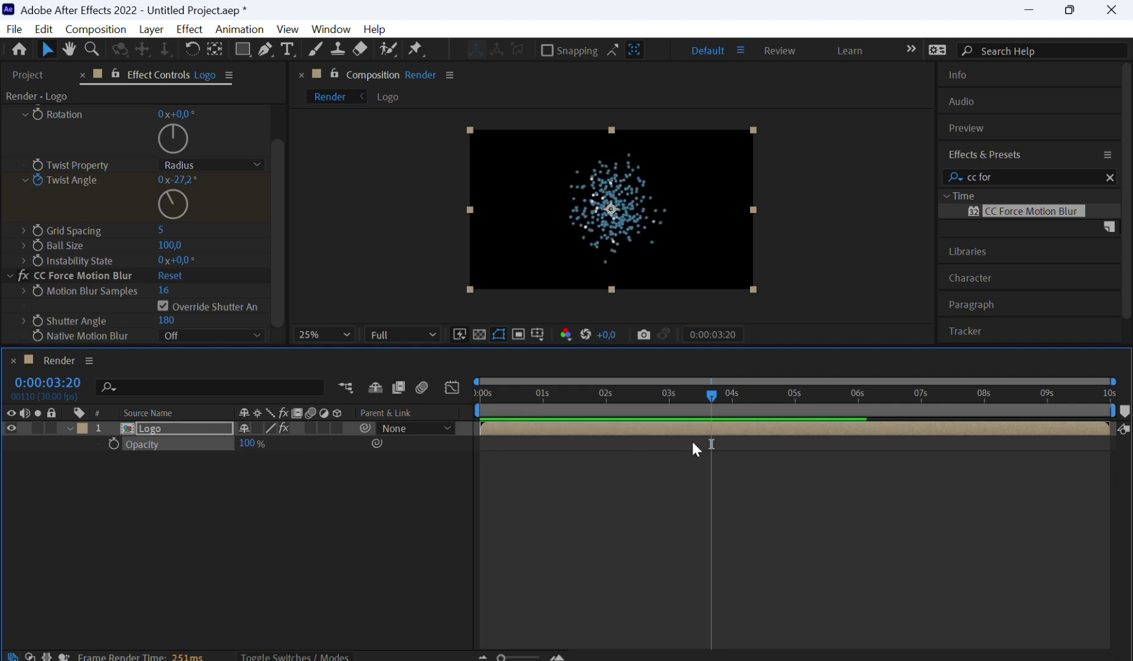
click(721, 450)
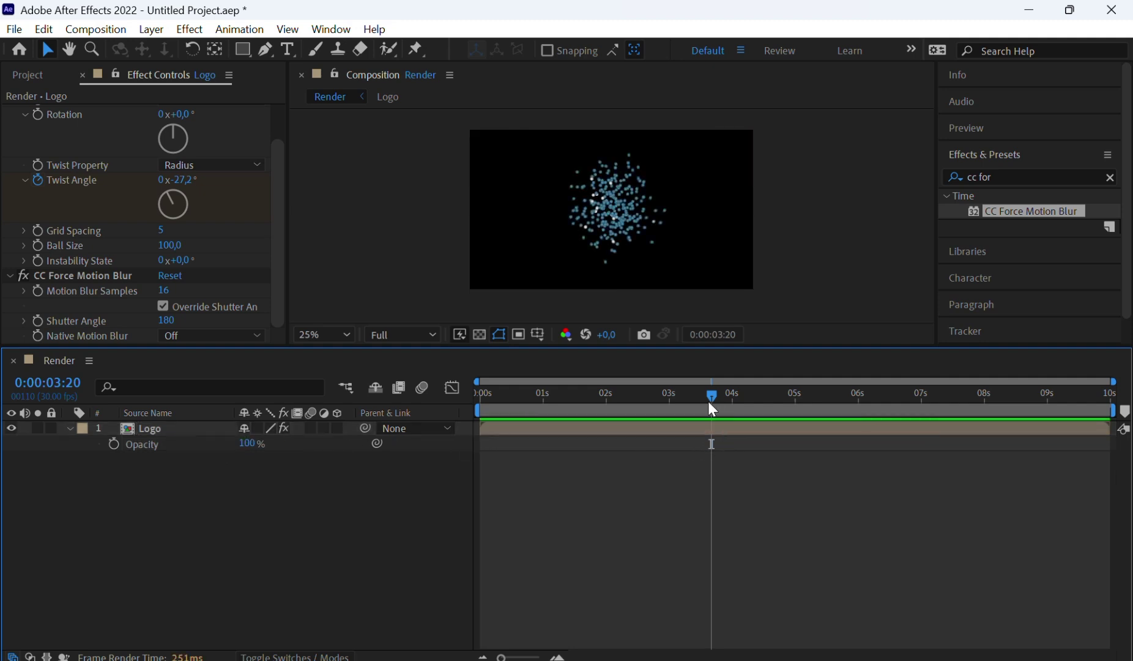
drag(708, 398, 734, 425)
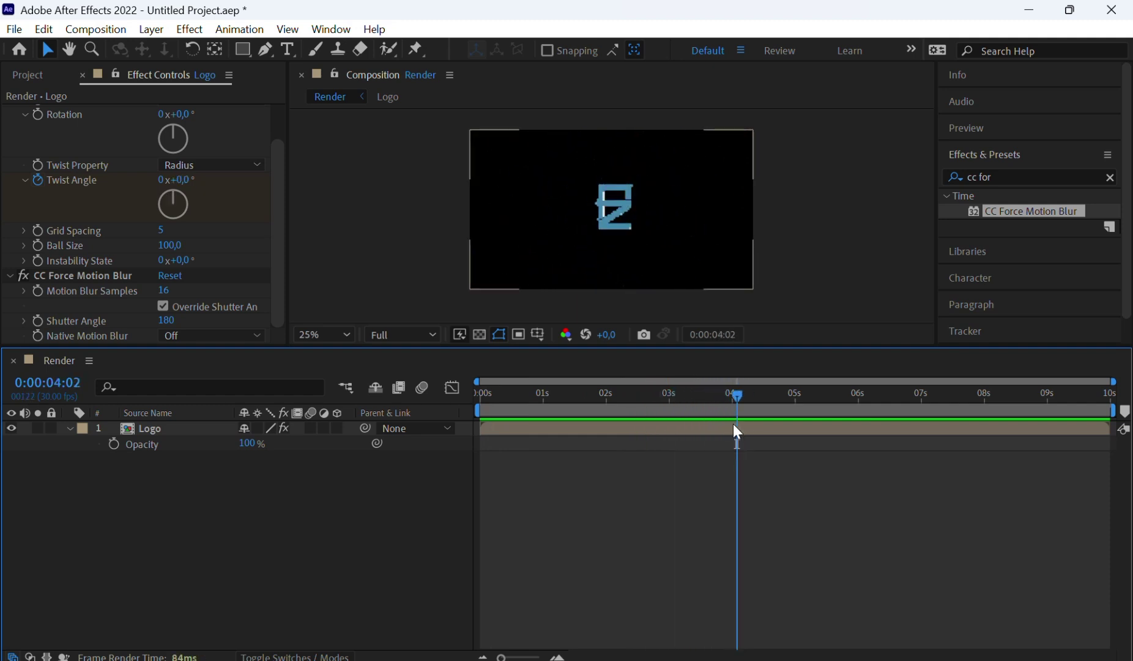
click(736, 432)
key(Page_Up)
key(Page_Up)
key(Page_Up)
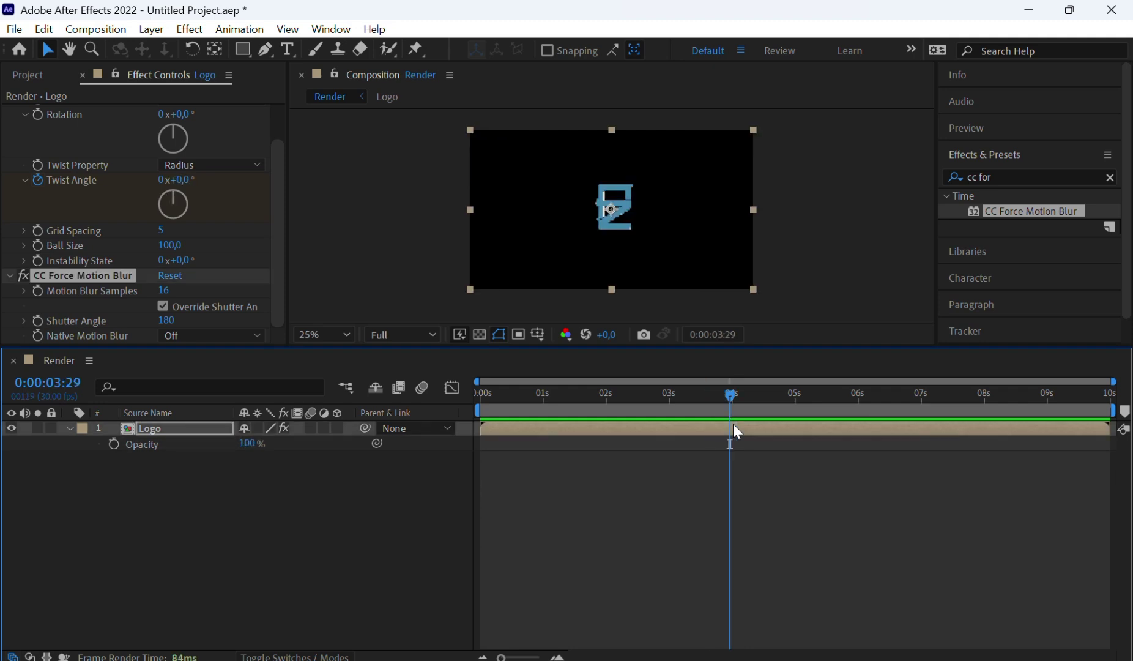
click(460, 31)
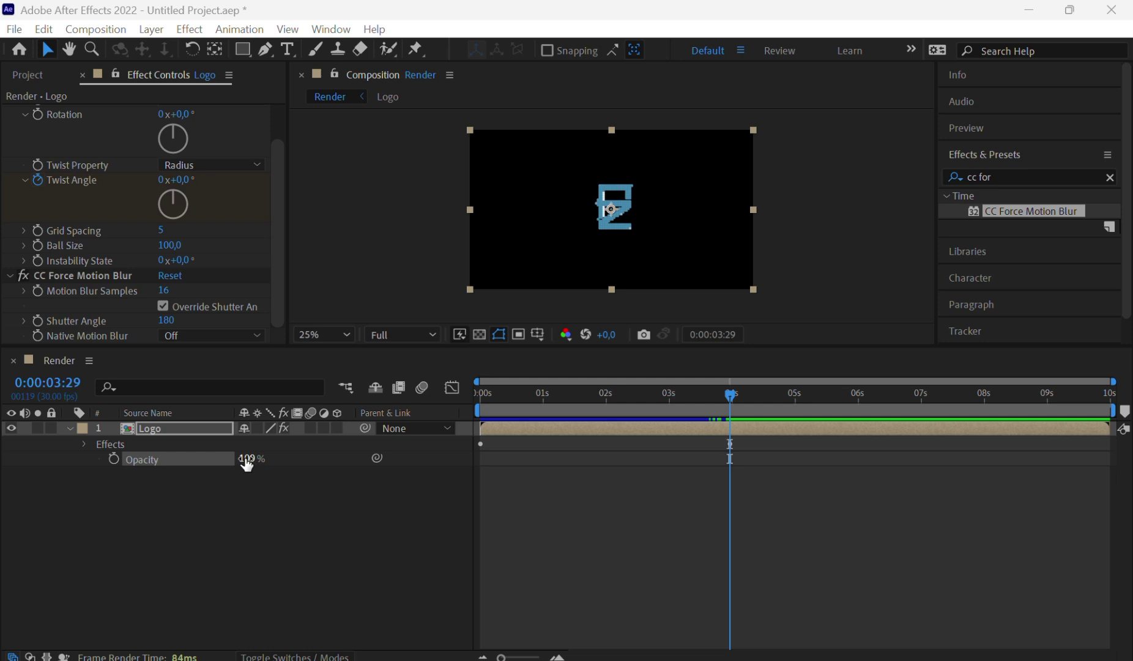
drag(247, 465, 145, 476)
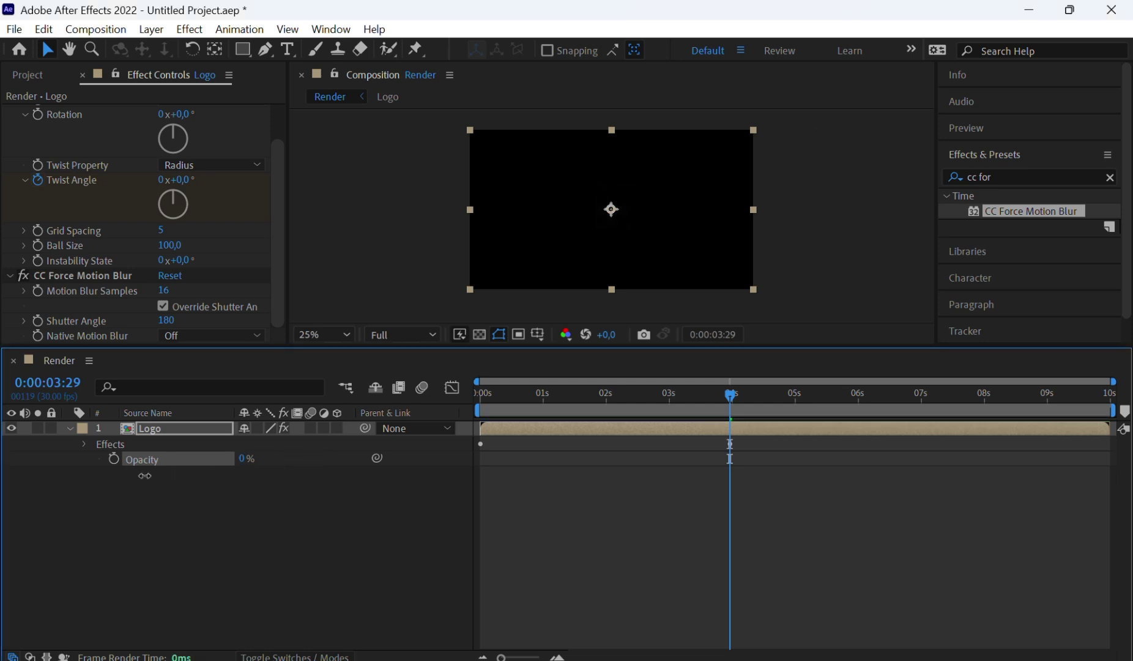
click(722, 454)
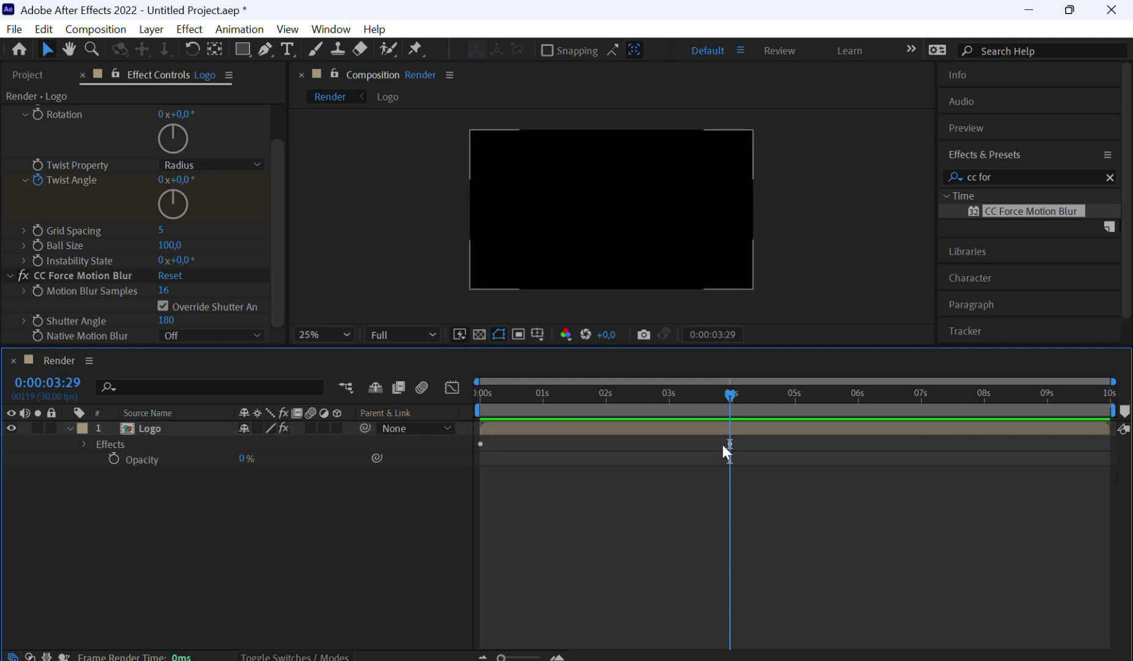
mouse_move(730, 404)
mouse_down()
mouse_move(711, 408)
mouse_move(731, 408)
mouse_up()
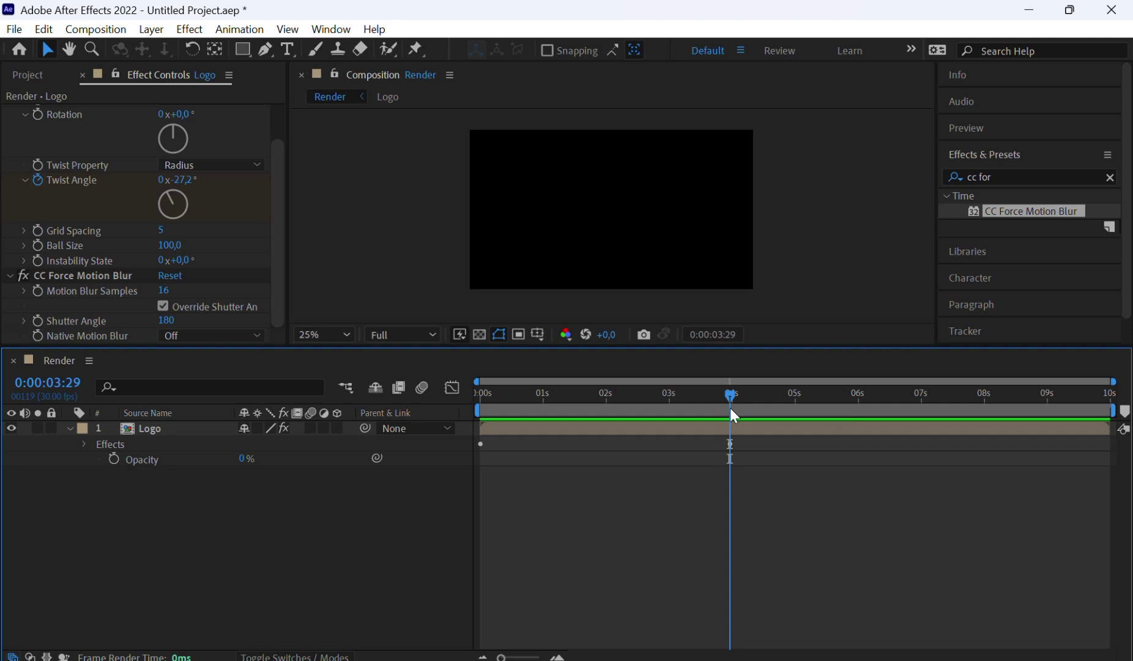
click(680, 426)
key(ctrl+z)
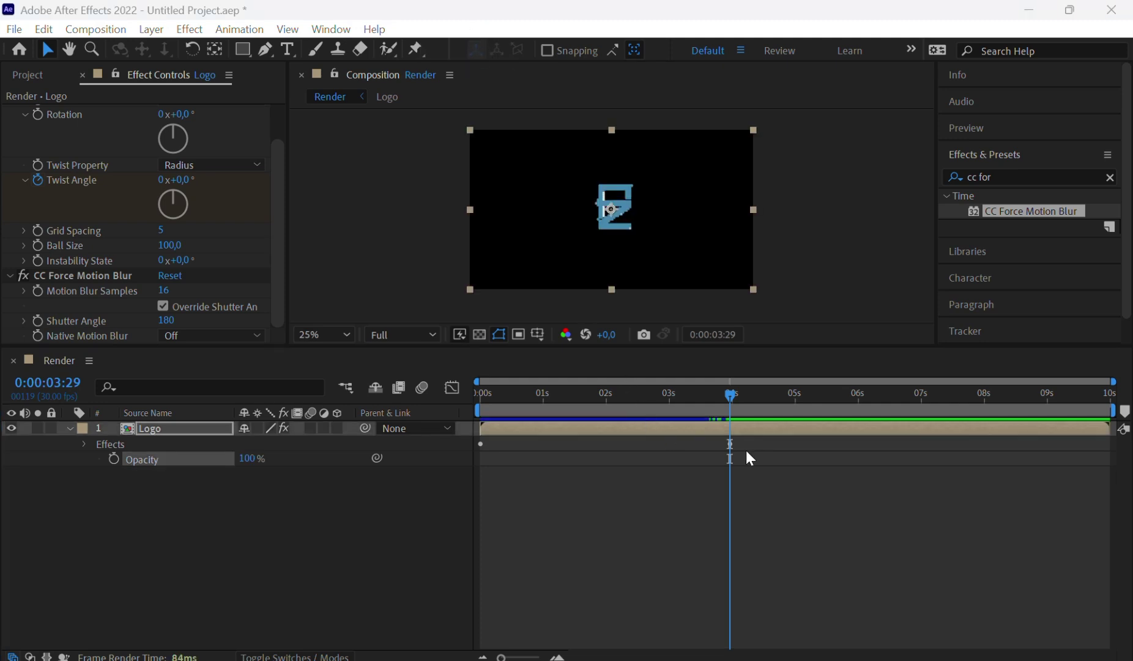
Keyframe the Logo layer's Opacity at 0% at 0:00:03:29 and 100% at 0:00:03:19, and return the playhead to 0:00:03:29
click(114, 458)
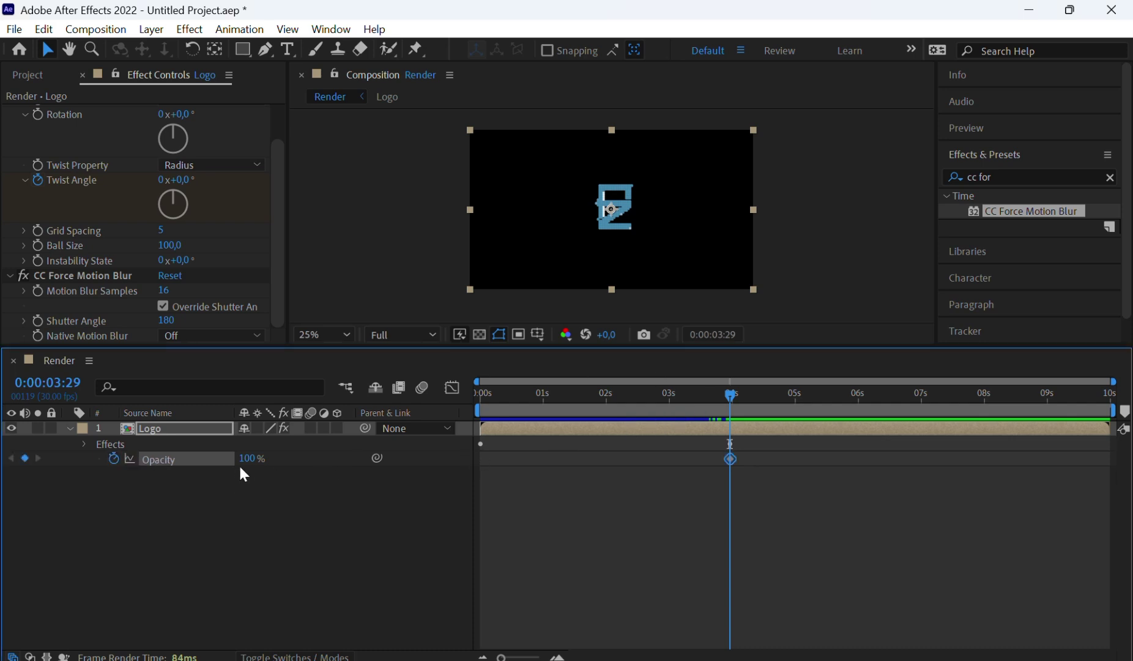
drag(247, 458, 142, 458)
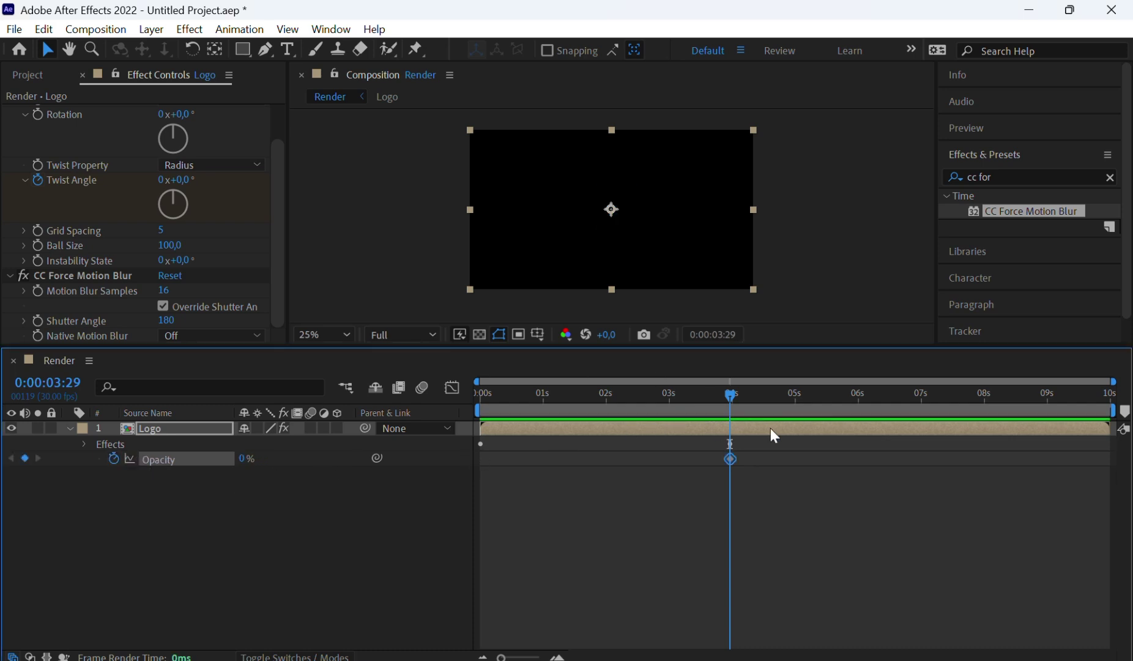
drag(729, 399, 708, 400)
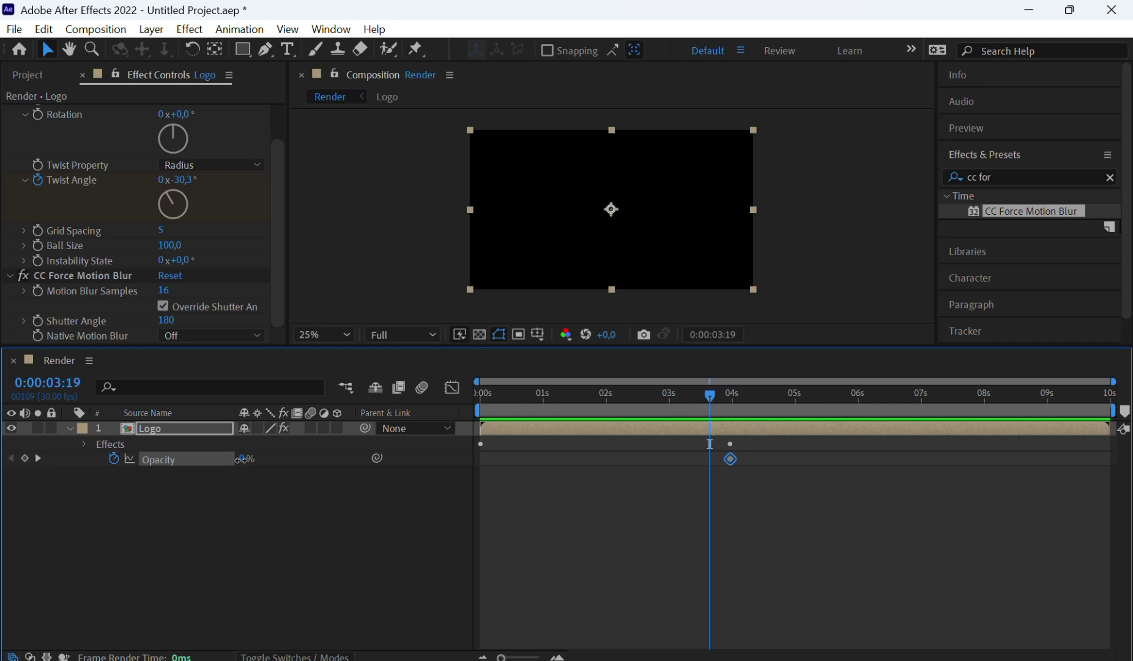
drag(235, 461, 367, 465)
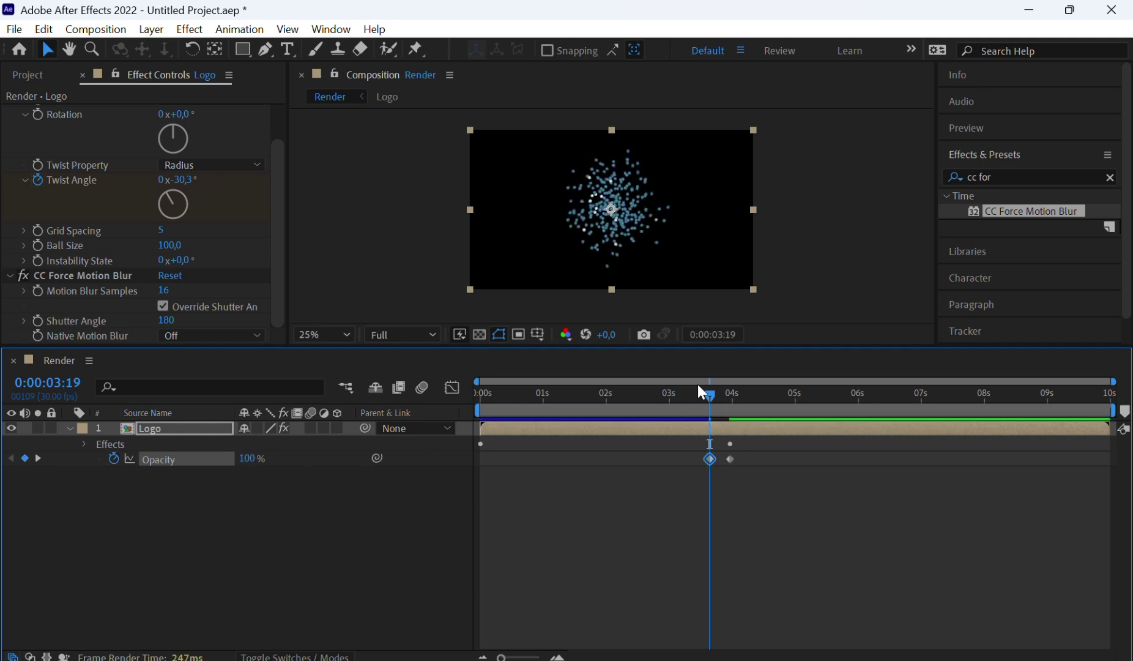
drag(710, 398, 728, 425)
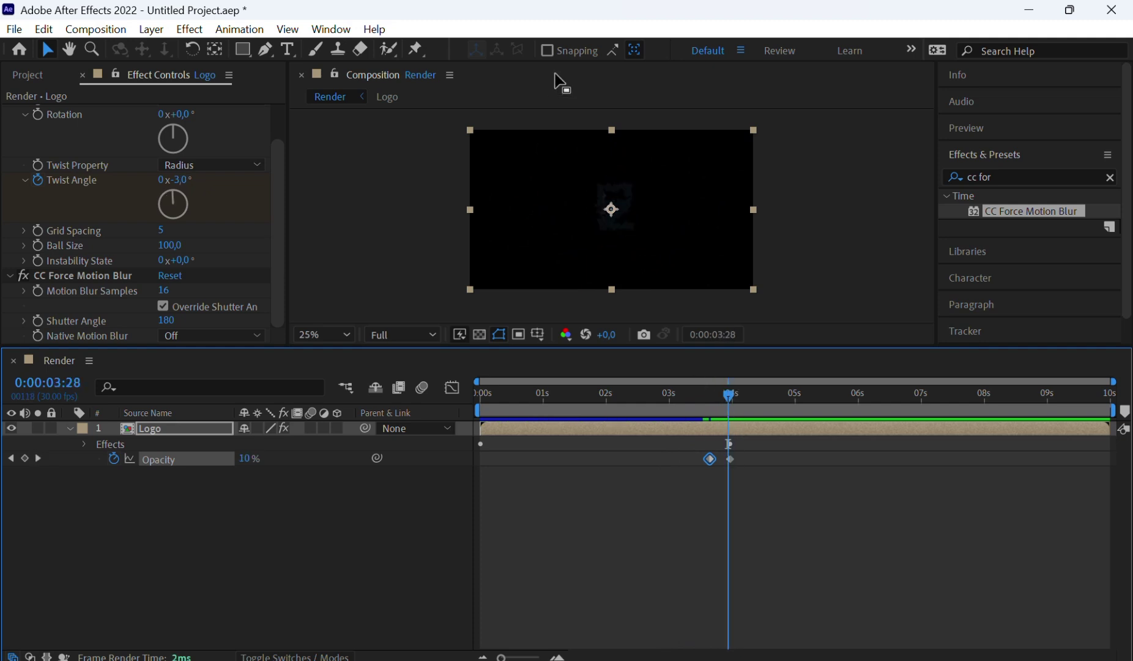
key(Page_Down)
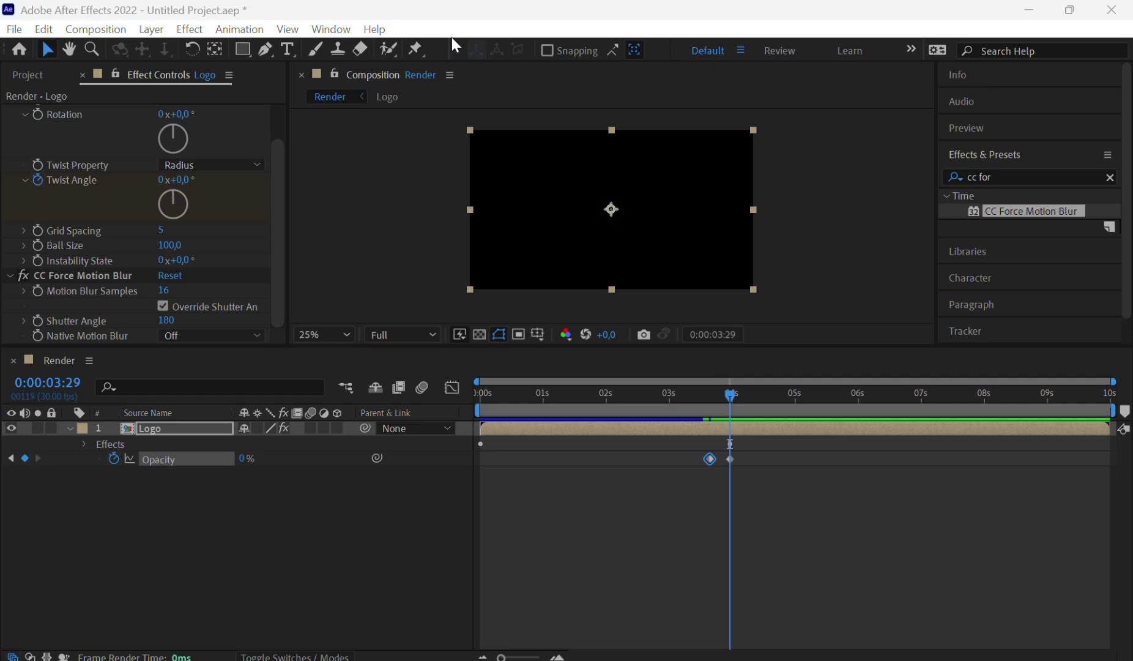
Duplicate the Logo layer and delete CC Ball Action and CC Force Motion Blur from the upper copy
click(172, 432)
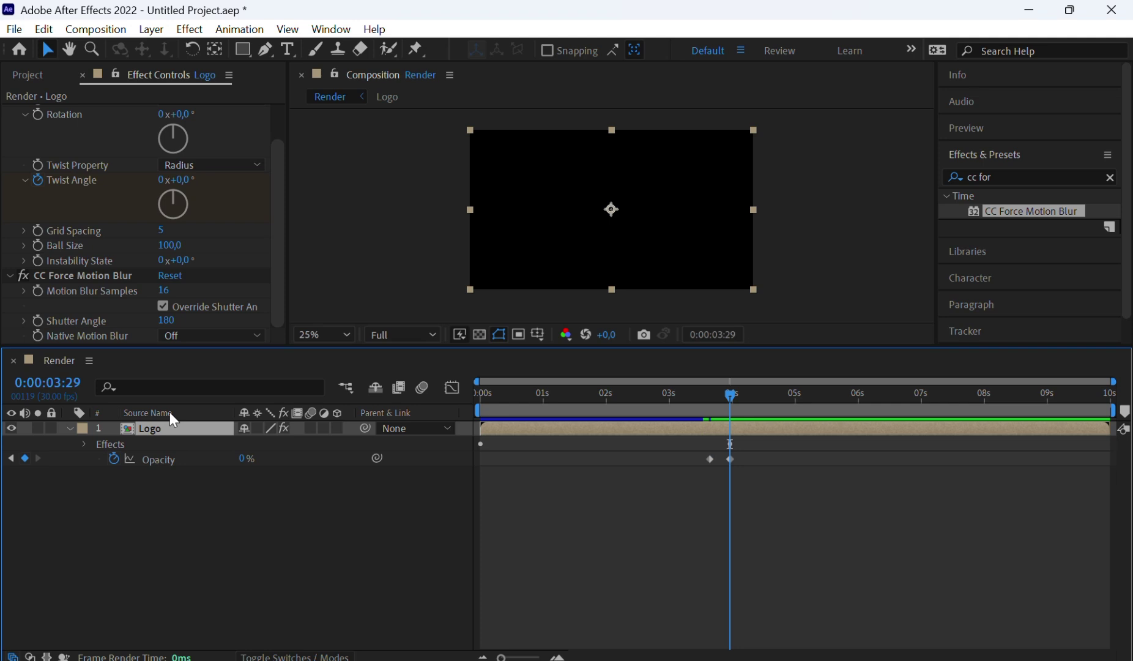
click(48, 29)
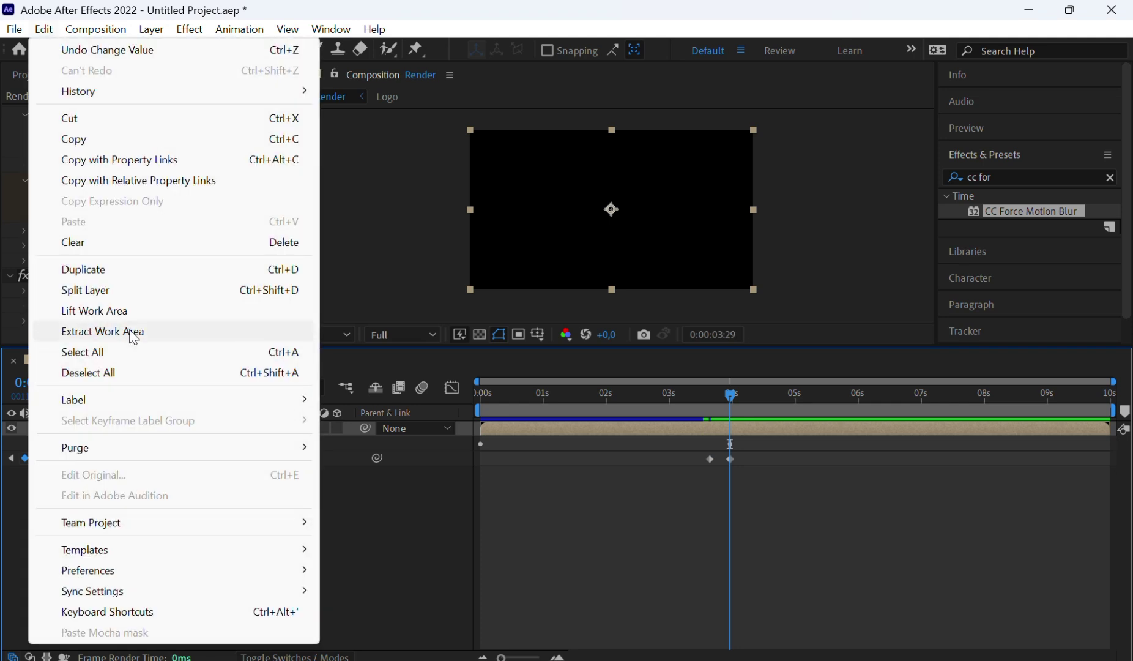
click(131, 276)
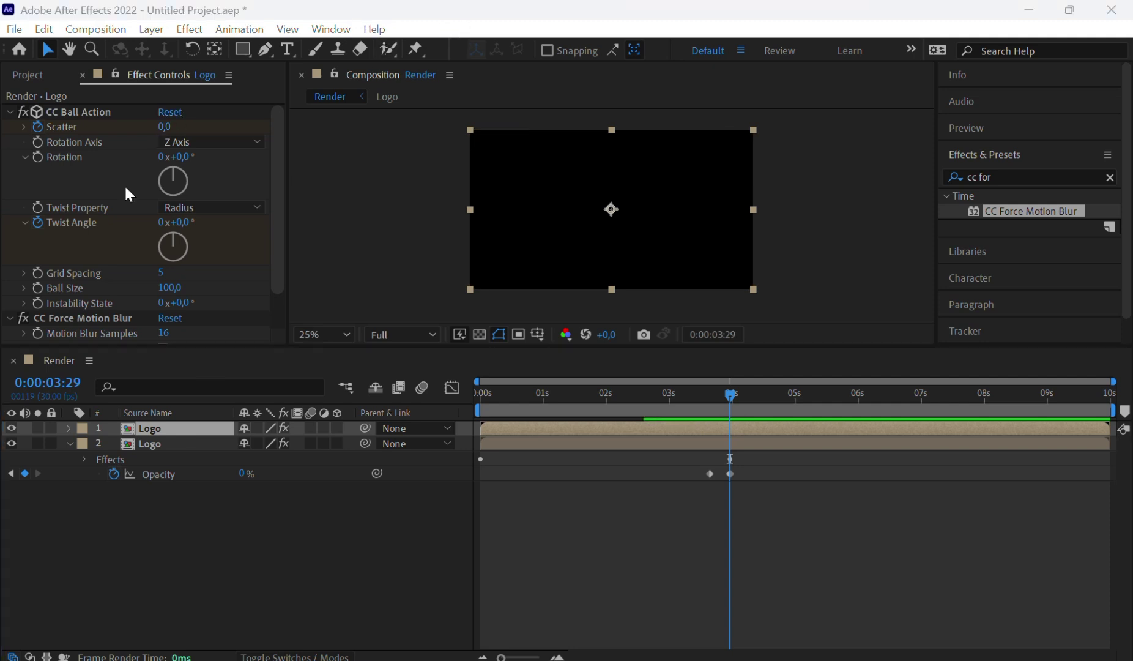
click(65, 317)
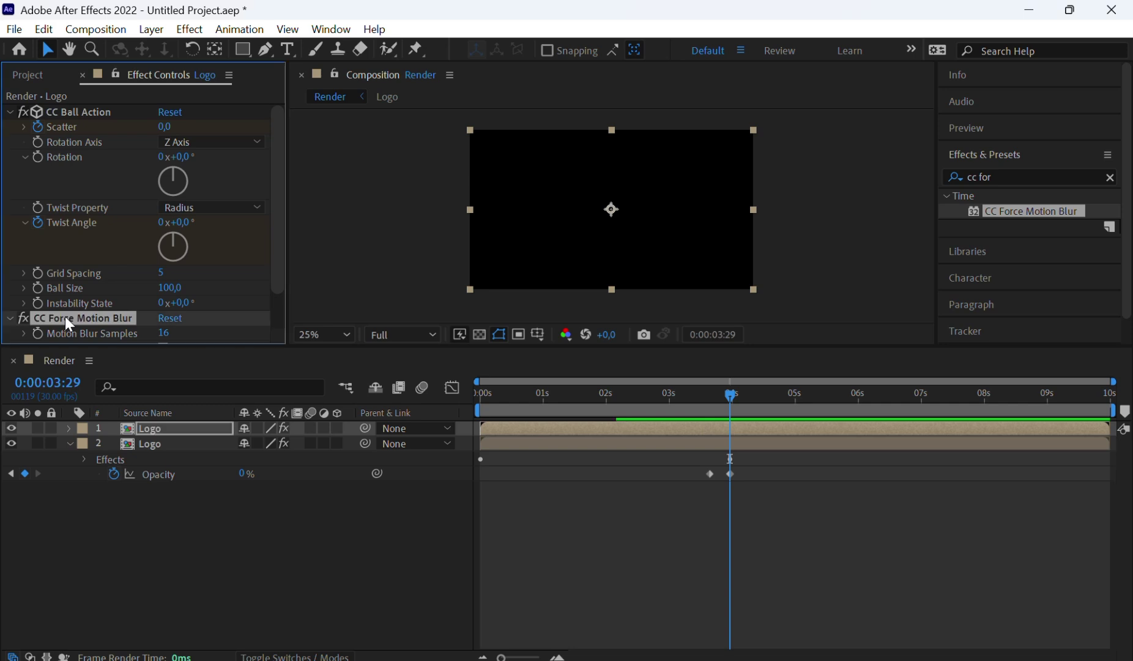
click(70, 114)
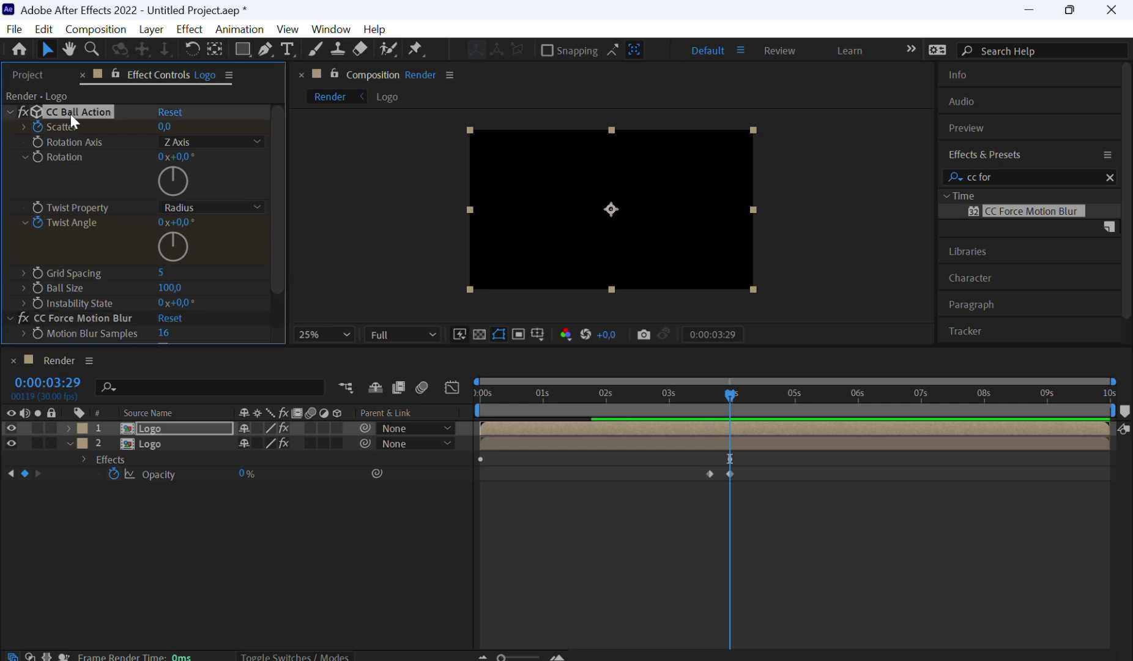
ctrl+click(79, 319)
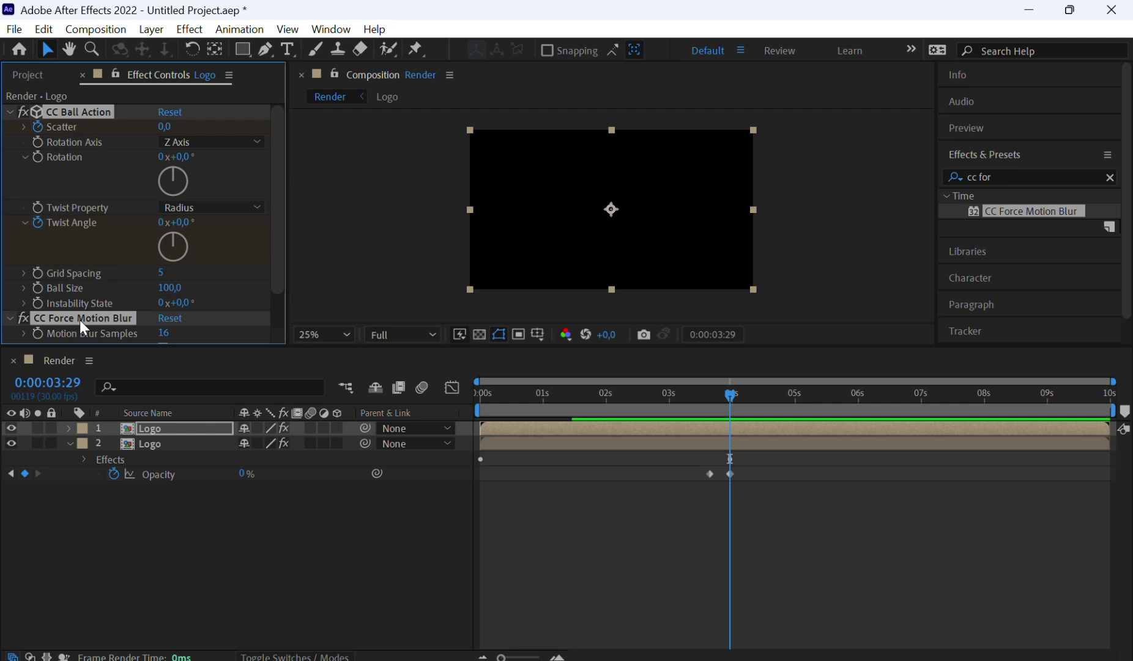
key(Delete)
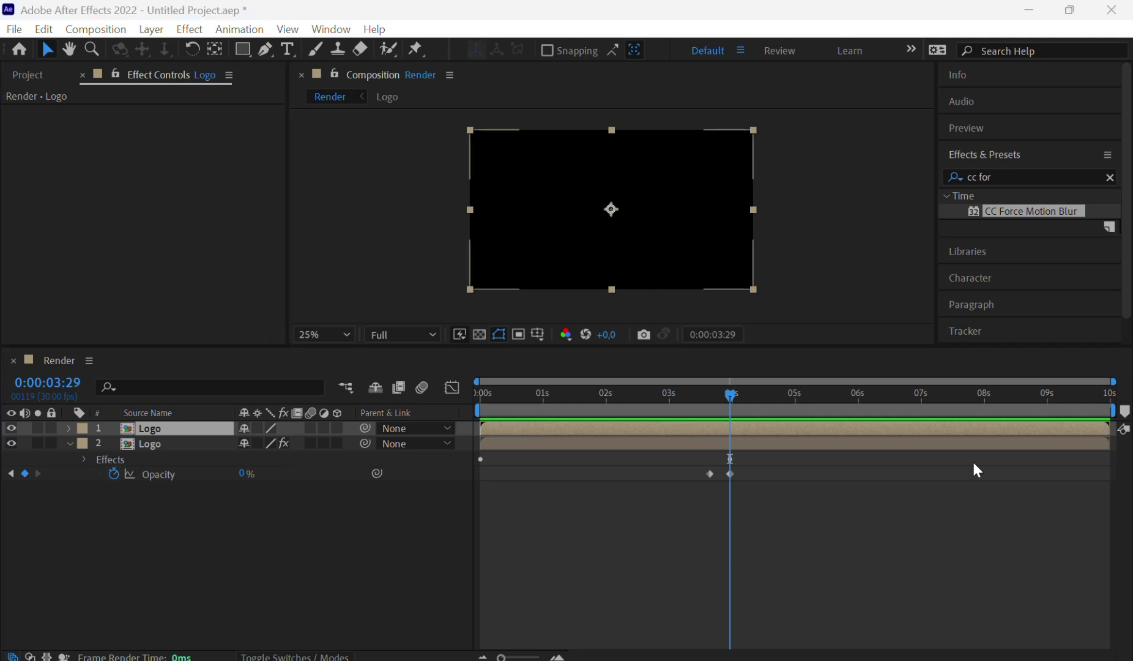
Reveal the upper Logo layer's Opacity property and scrub the playhead to 0:00:03:25 within the fade
drag(731, 402, 721, 400)
key(t)
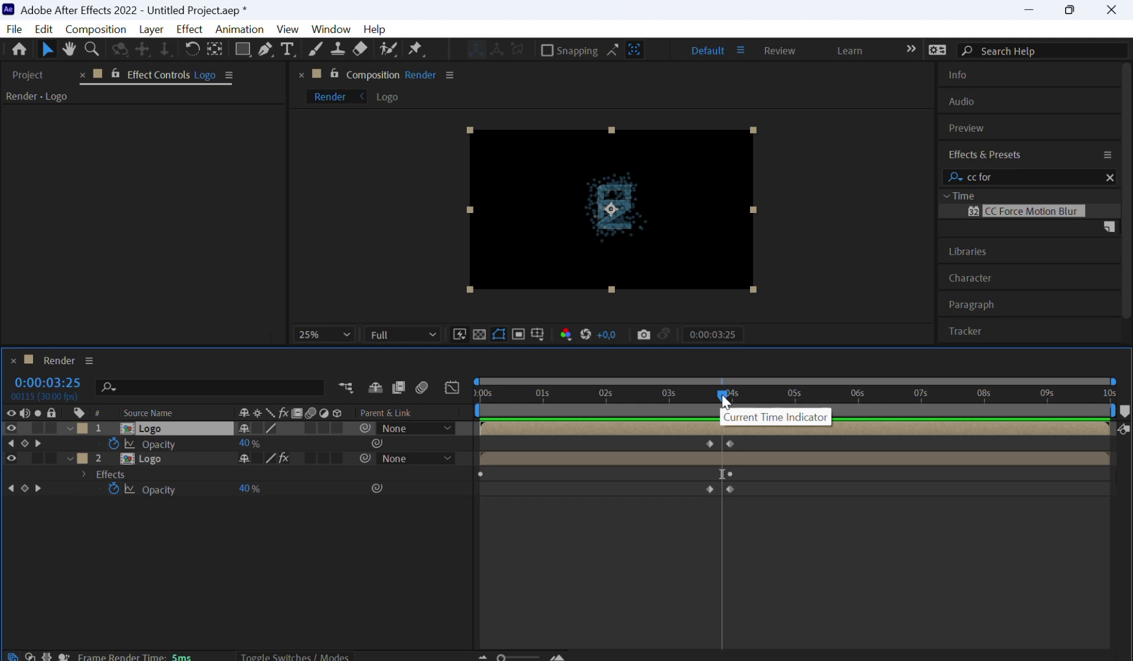
drag(726, 401, 722, 395)
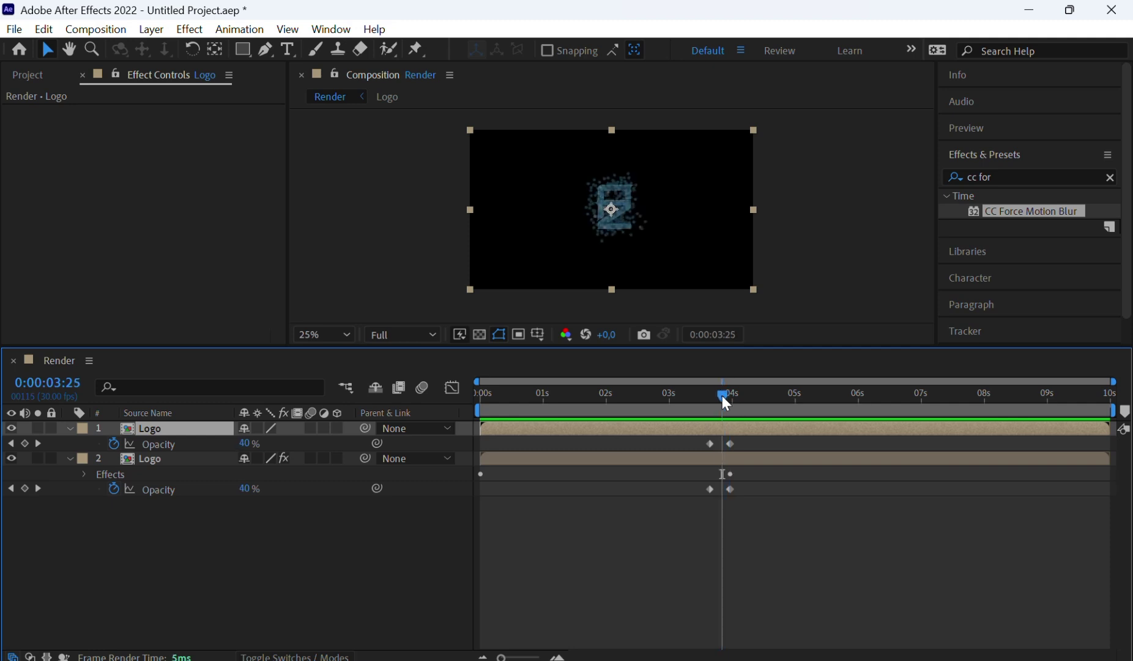
click(731, 445)
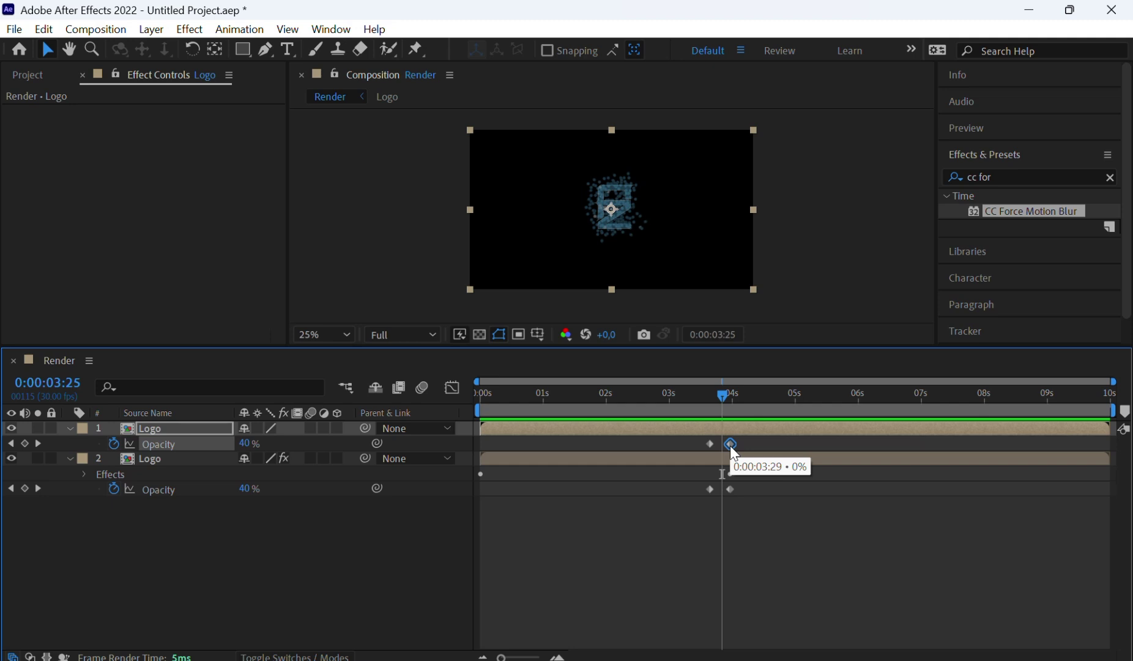
right_click(731, 446)
mouse_move(768, 436)
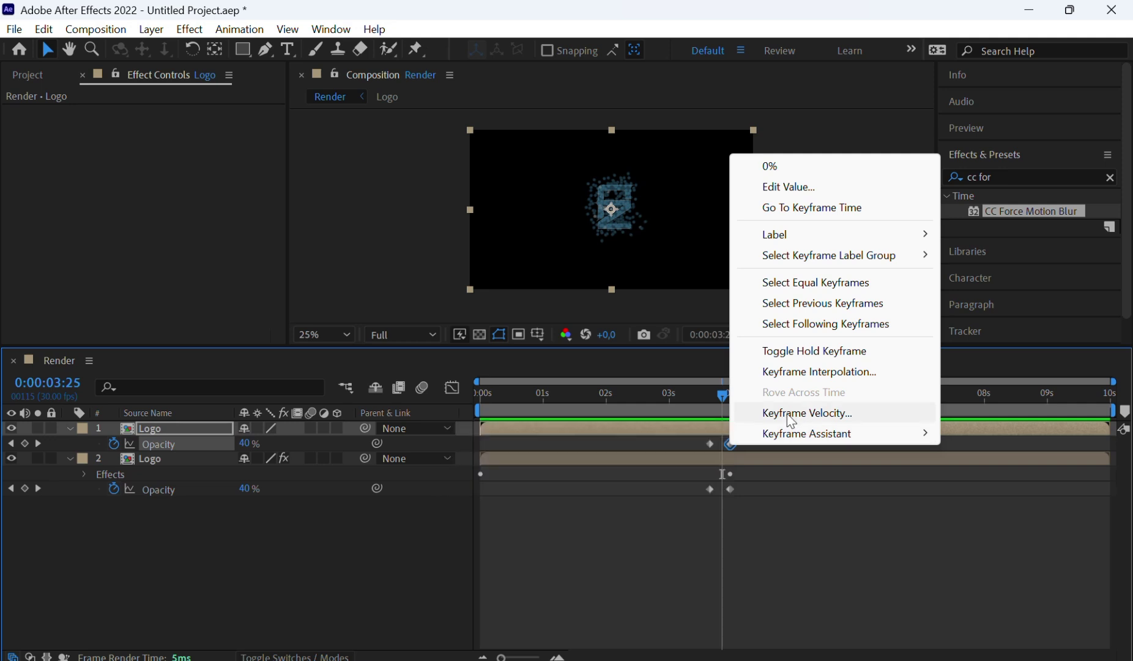
click(721, 439)
click(724, 440)
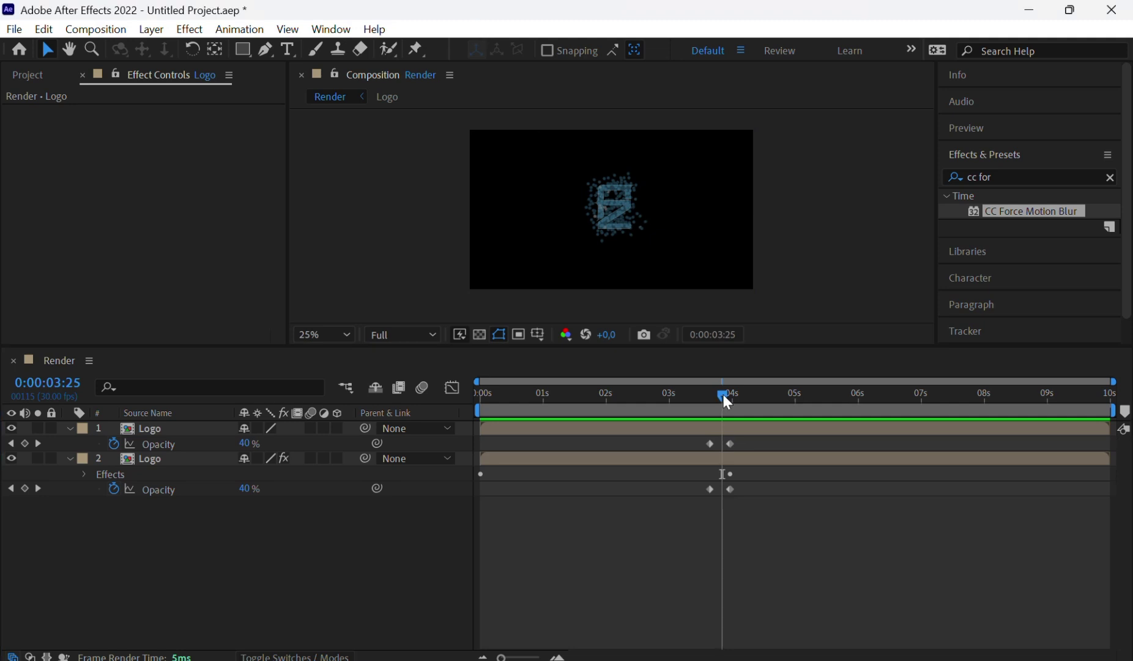
Set the upper Logo layer's Opacity keyframe at 0:00:03:29 to 100%
drag(722, 395, 731, 394)
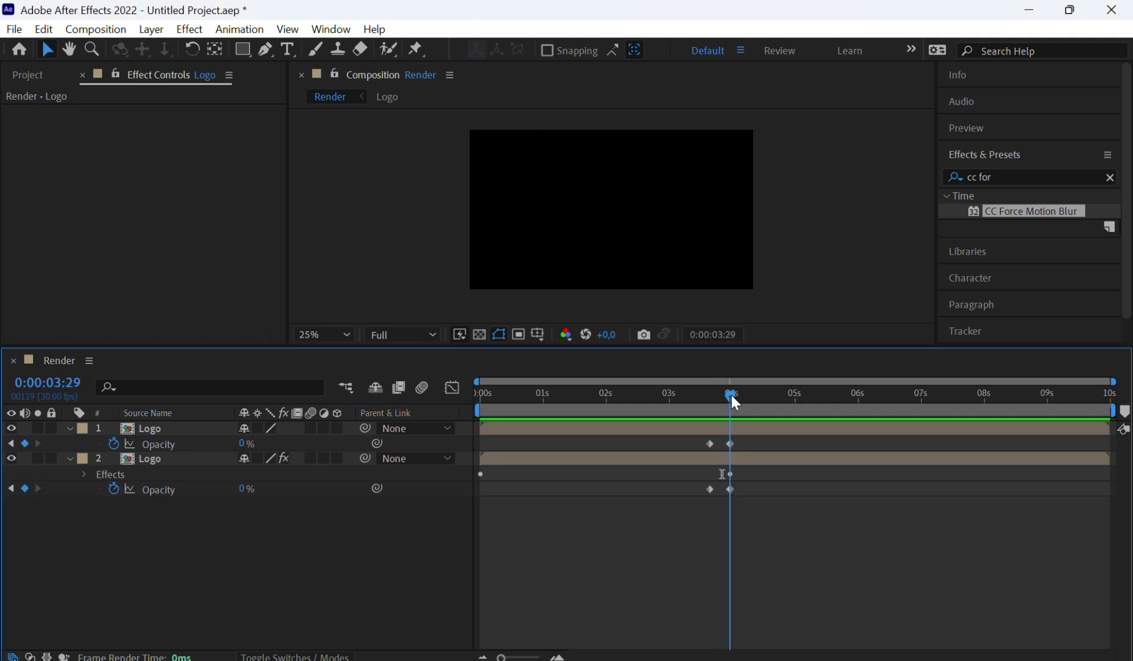
click(729, 442)
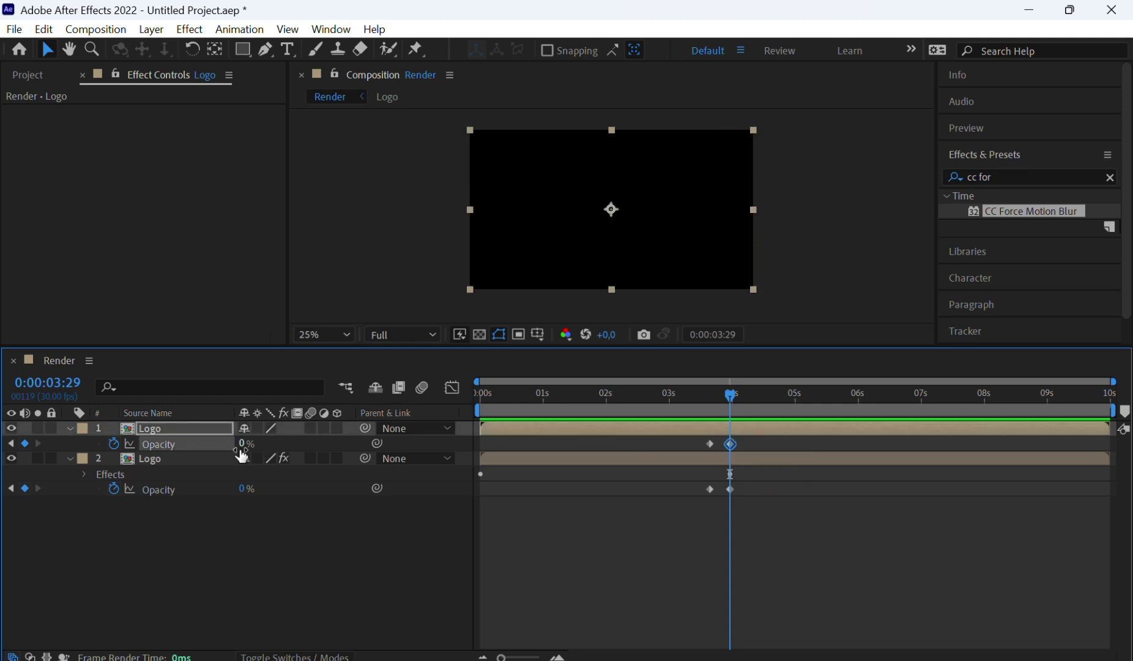
drag(242, 454, 354, 462)
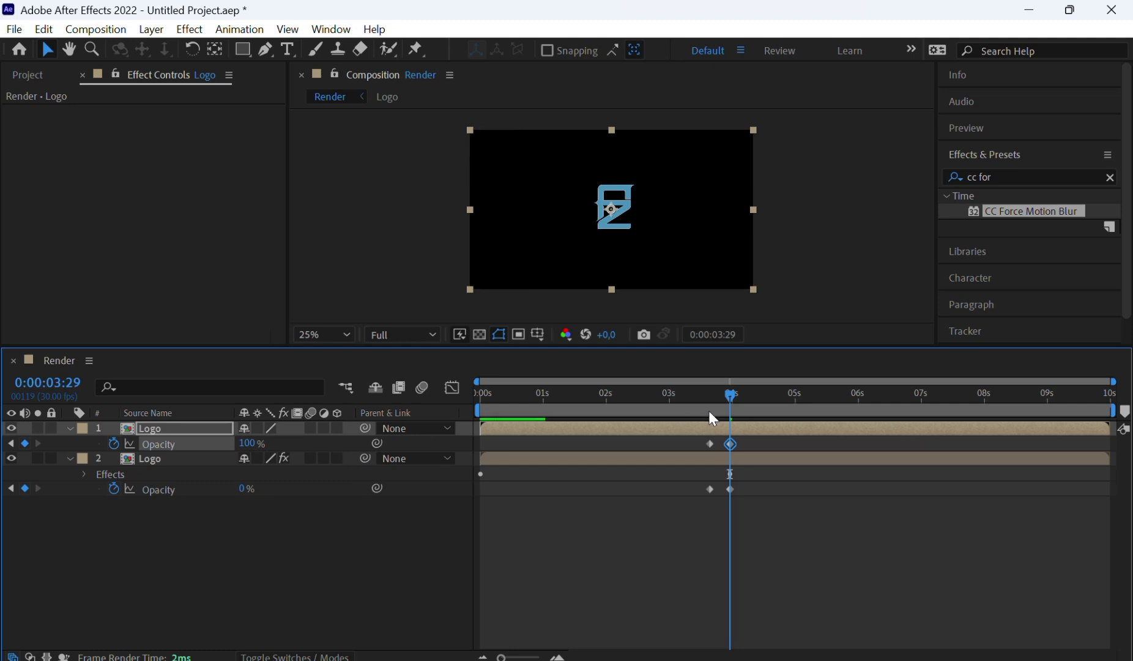
Try to set the upper Logo layer's first Opacity keyframe to 0%
click(711, 443)
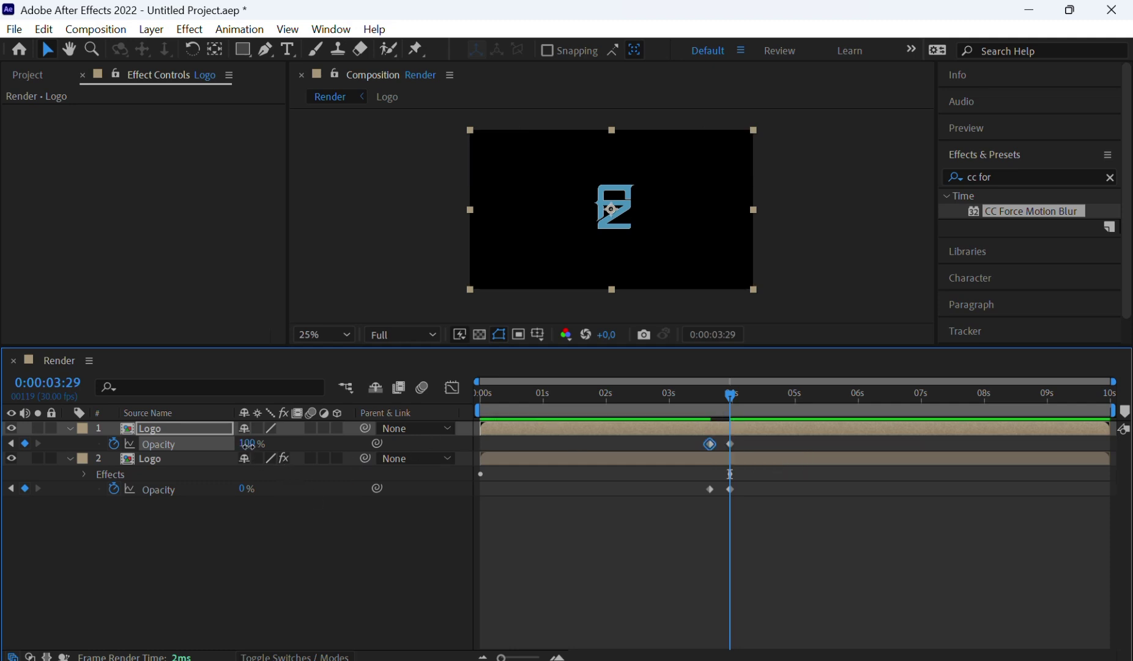
drag(248, 445, 192, 446)
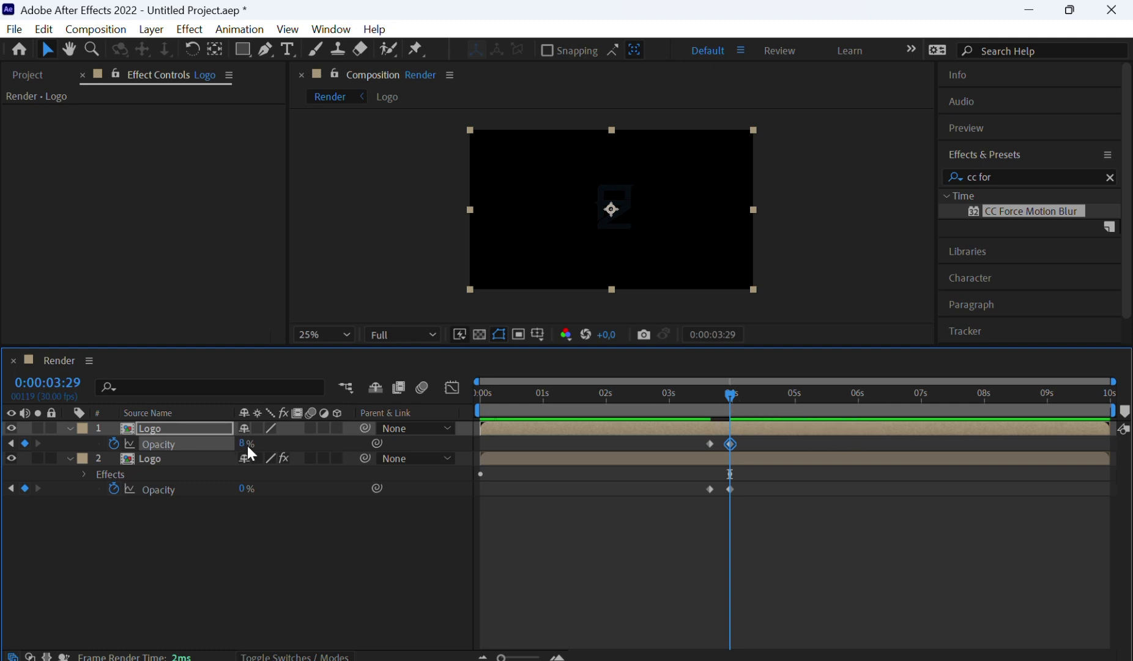
drag(247, 445, 129, 446)
Preview the composition, check the crossfade between both Logo layers around four seconds, and return the playhead to 0:00:03:29
key(space)
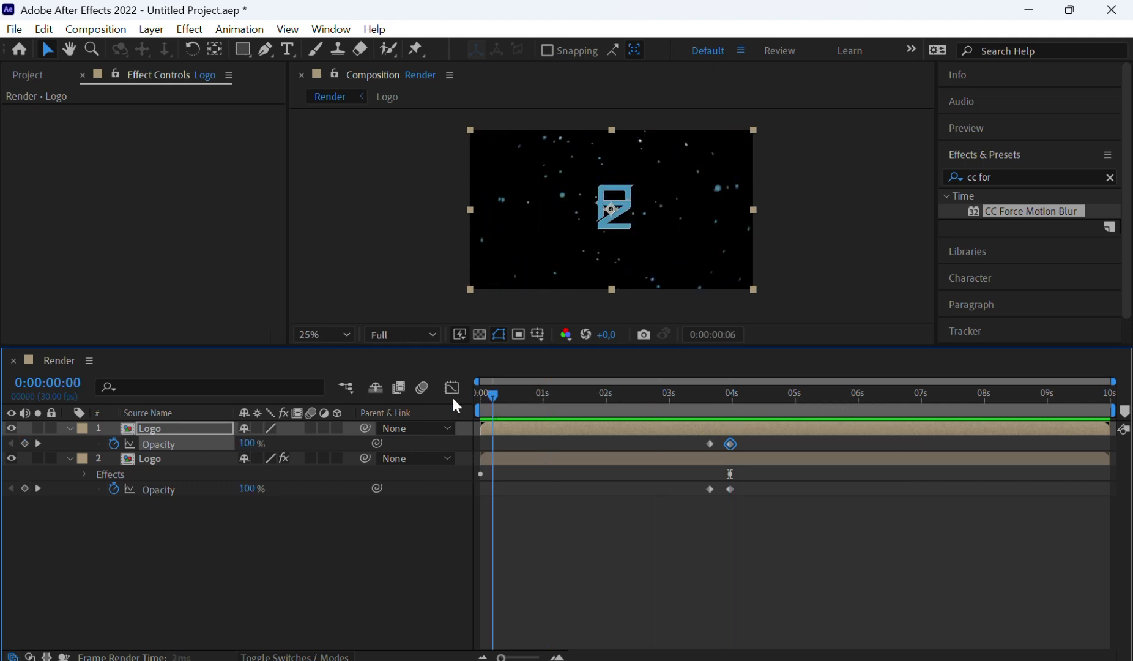
drag(452, 397, 726, 401)
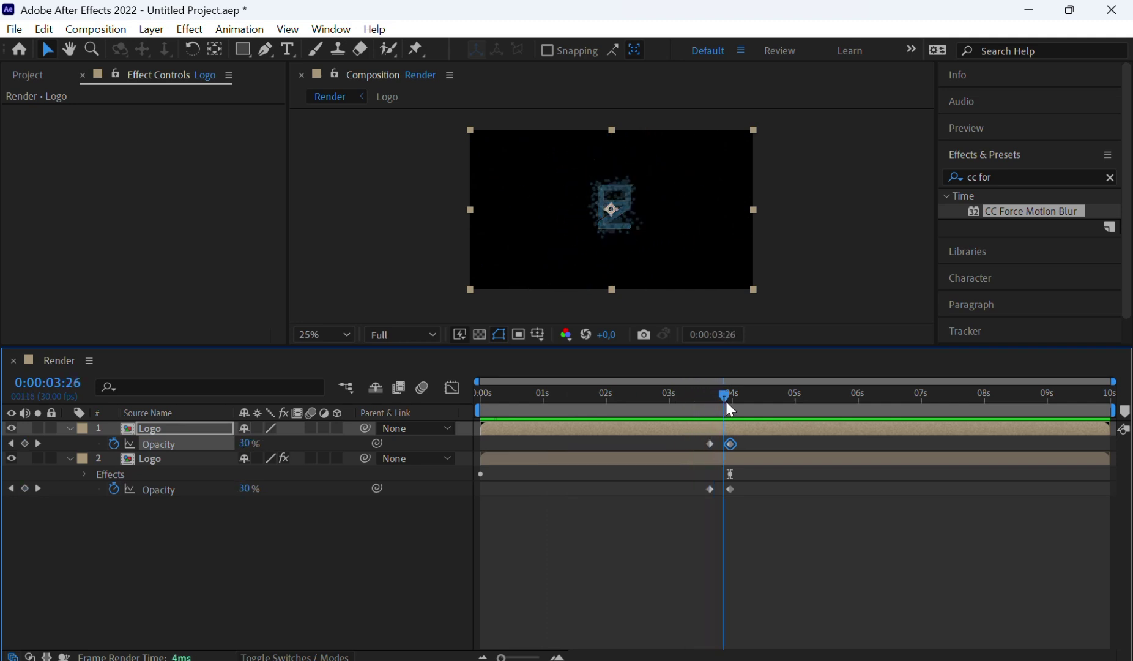
drag(725, 401, 733, 400)
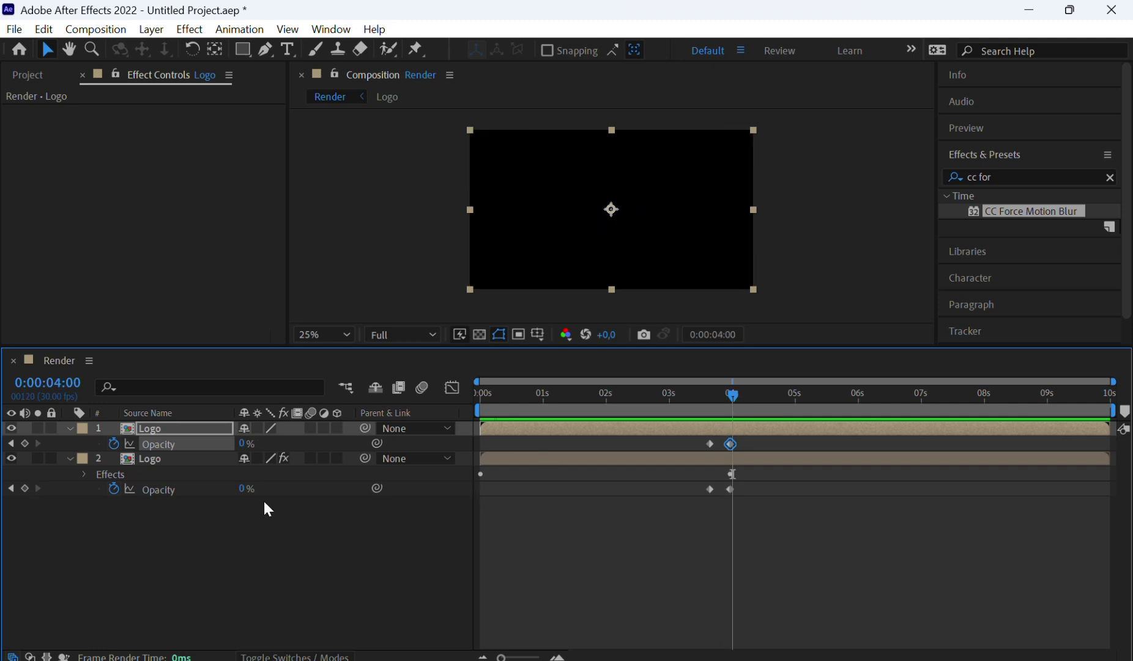
click(180, 457)
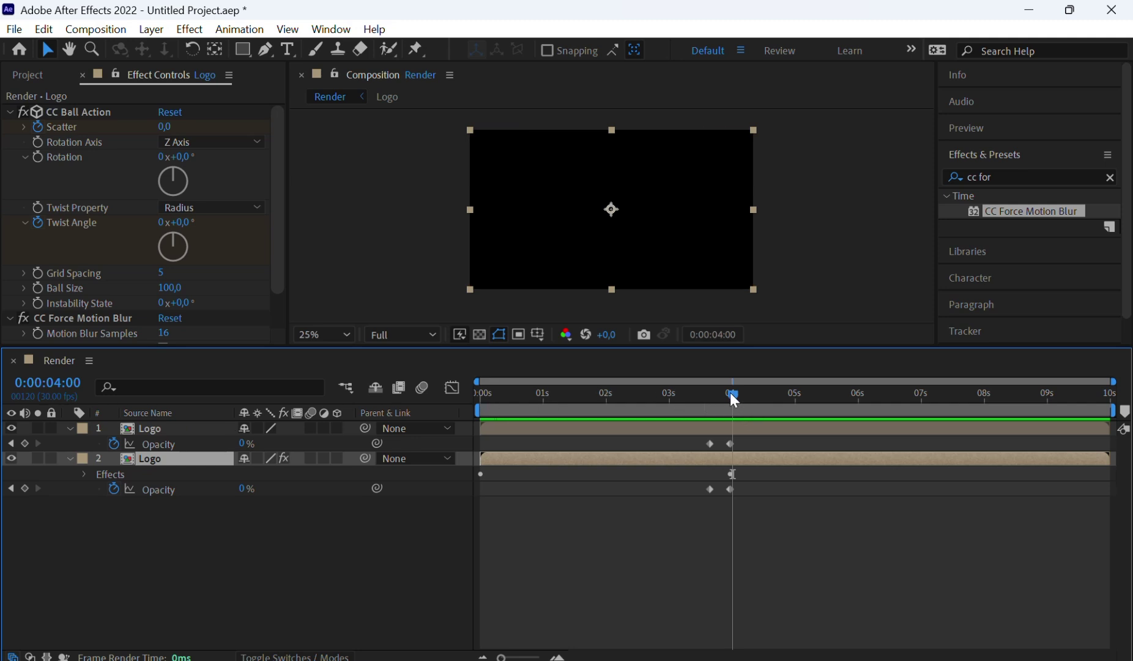
mouse_move(730, 392)
mouse_down()
mouse_move(402, 401)
mouse_move(723, 392)
mouse_move(740, 404)
mouse_up()
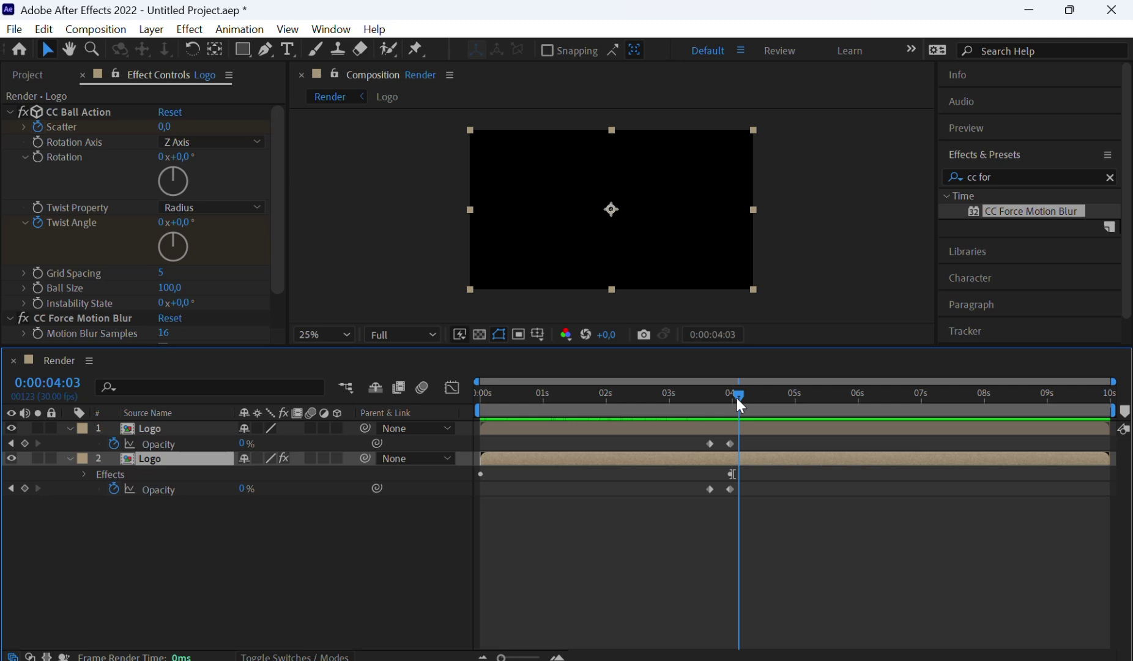
drag(736, 398, 729, 398)
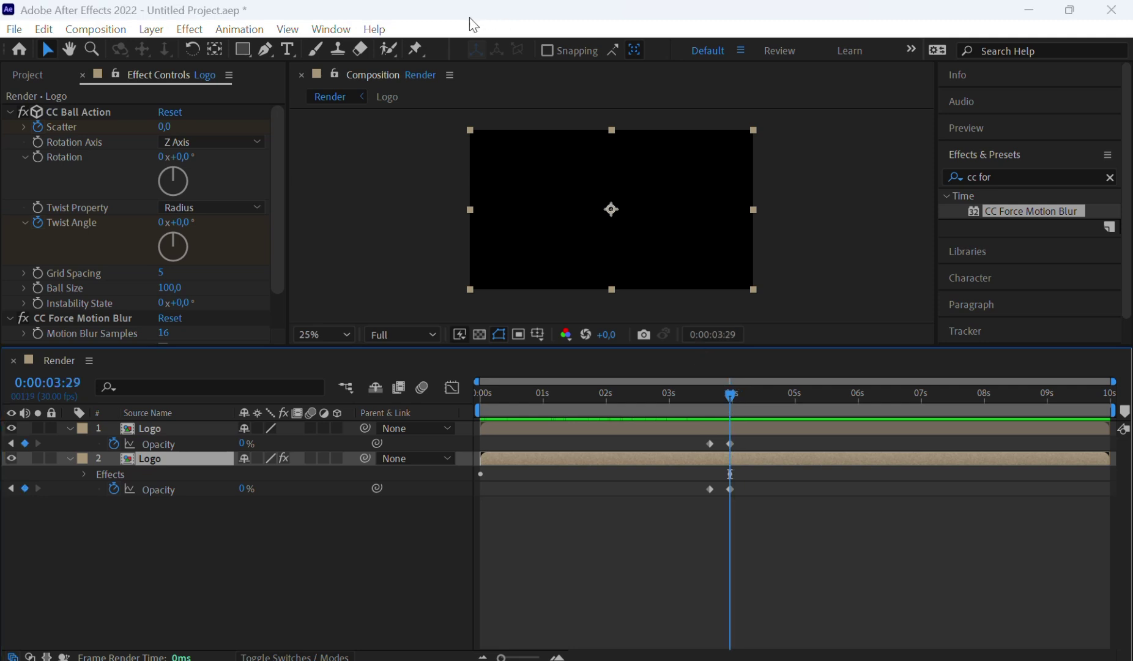
click(509, 120)
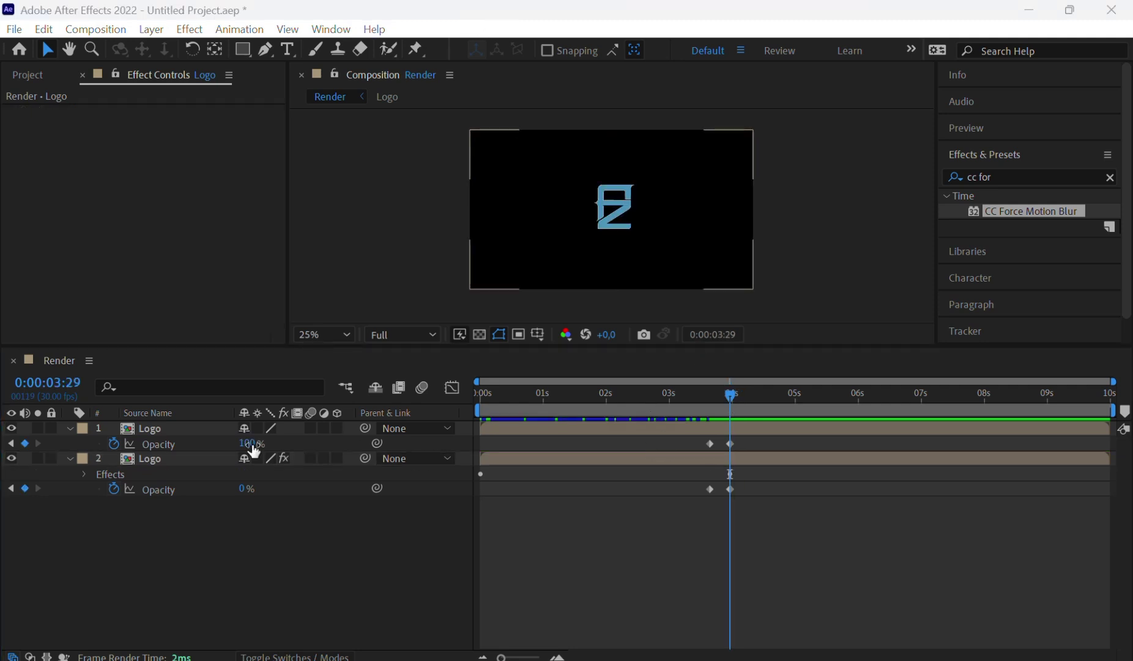
Keyframe the upper Logo layer's Scale at 95% at 0:00:03:29
click(168, 427)
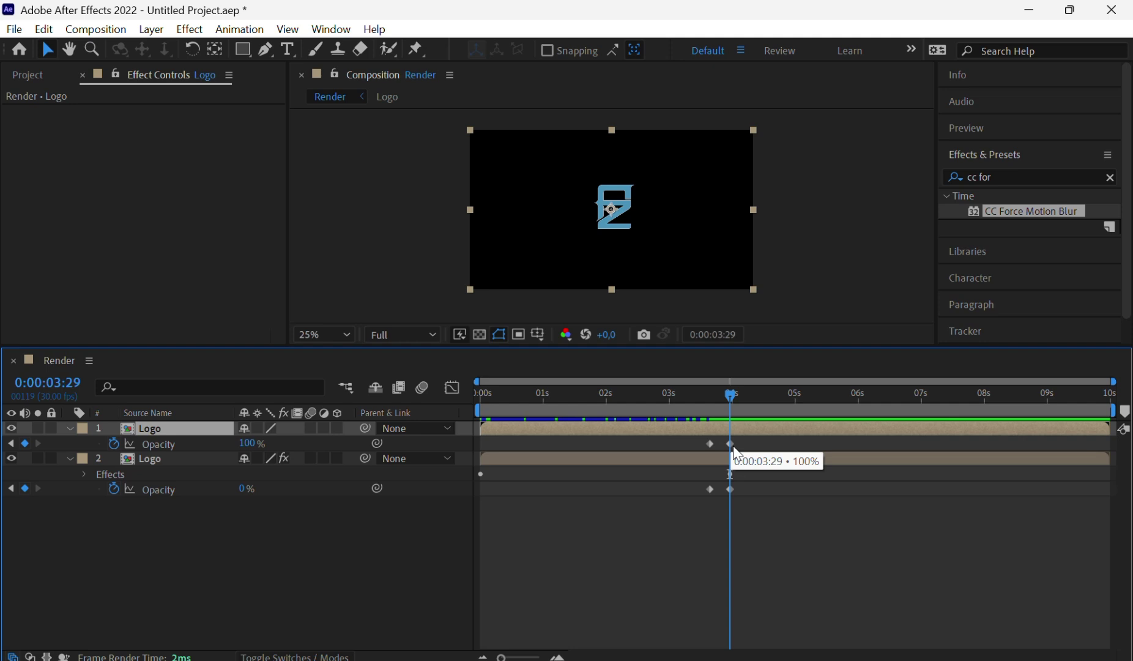
key(s)
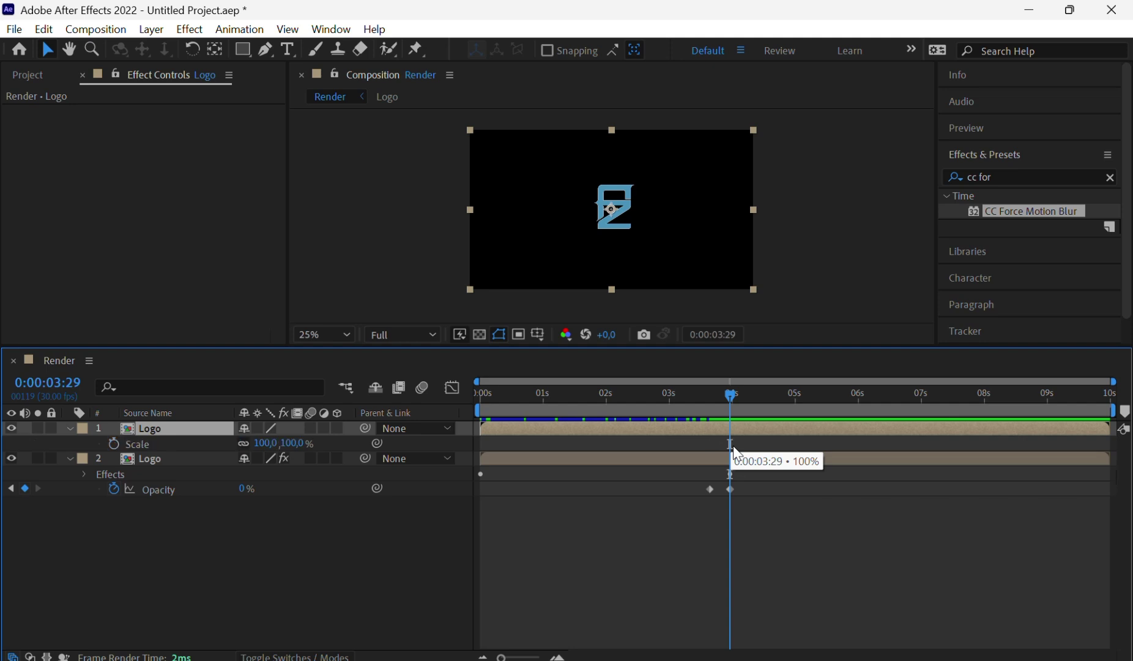
click(113, 445)
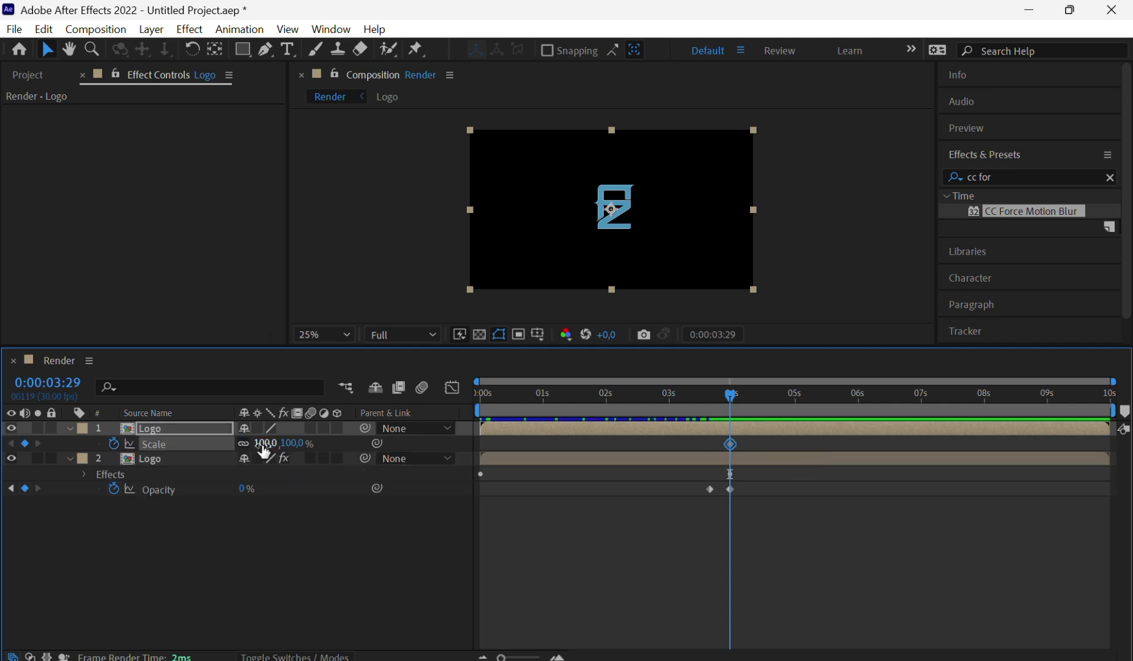
click(297, 444)
text(95)
click(361, 509)
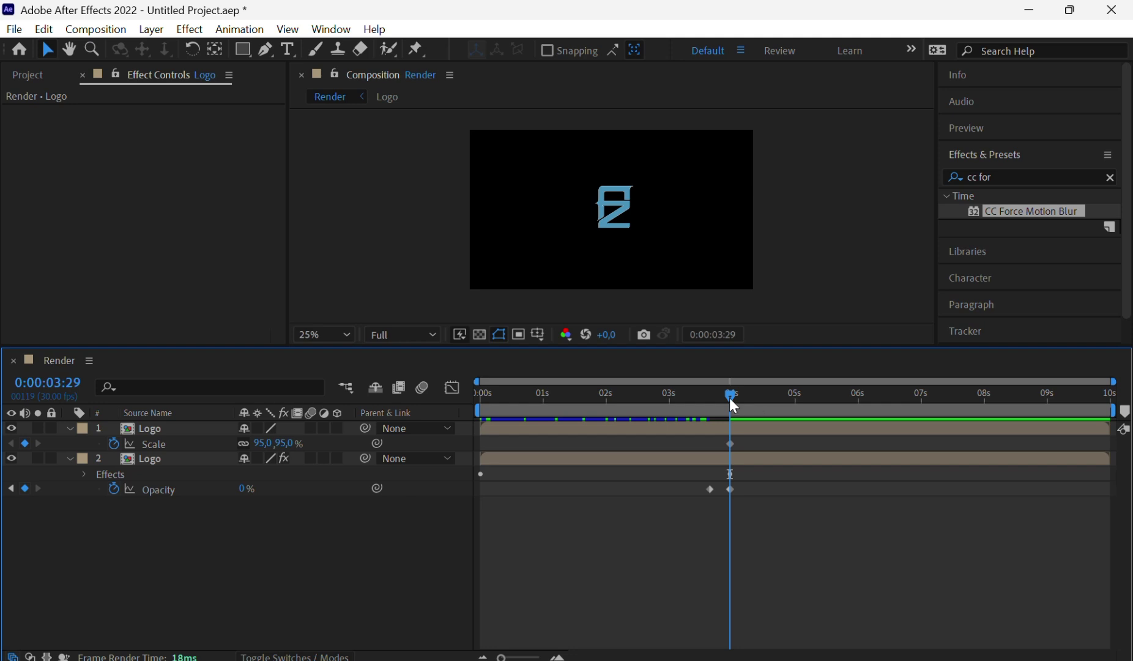
Add a Scale keyframe of 100% to the upper Logo layer at 0:00:04:06
drag(728, 398, 742, 398)
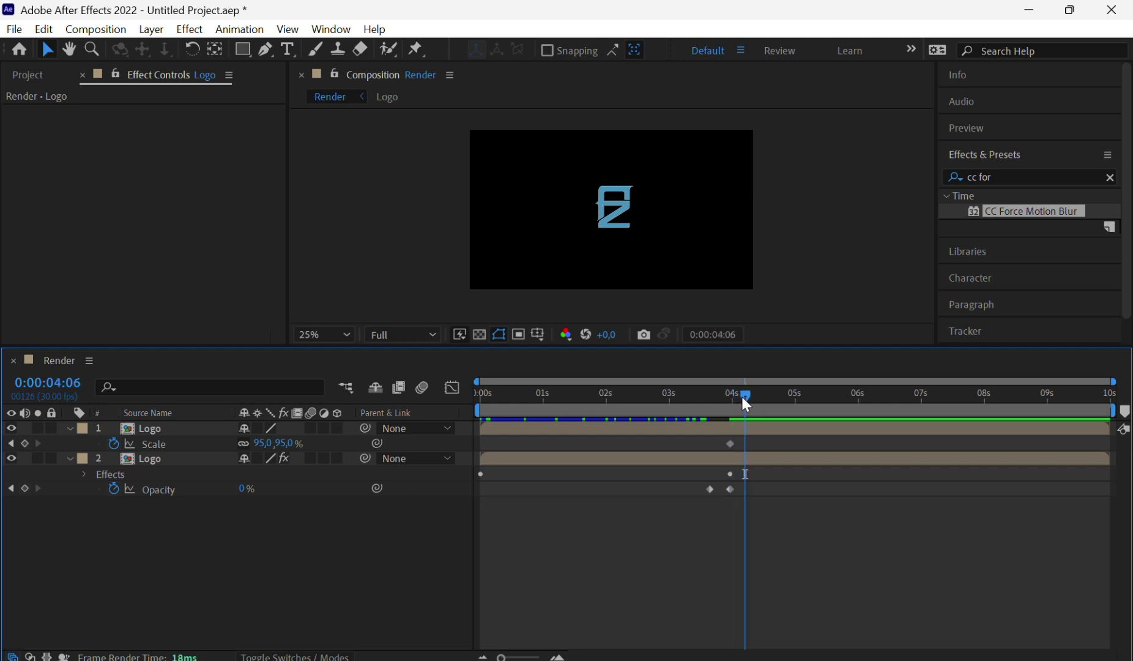
click(346, 446)
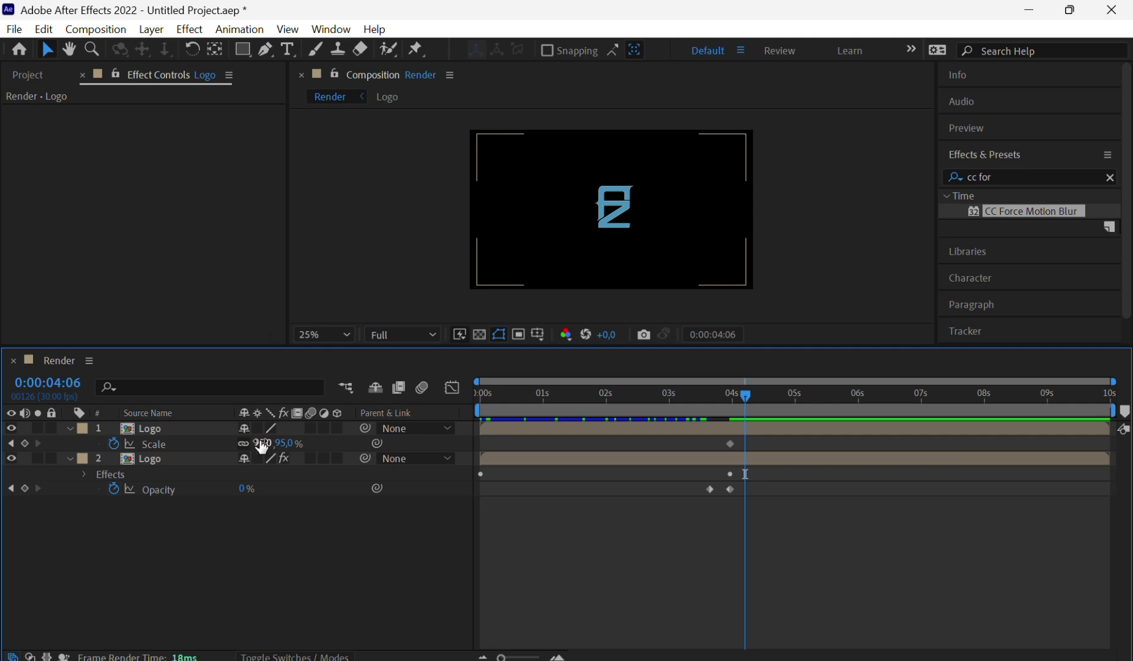
click(280, 445)
text(100)
click(313, 542)
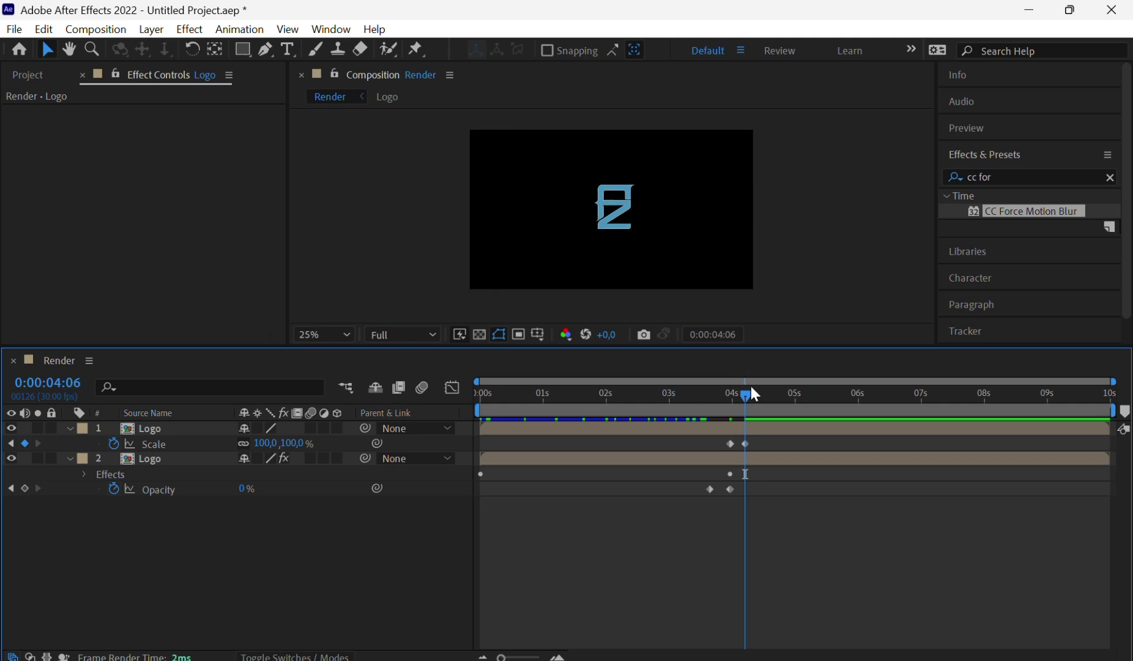
mouse_move(746, 400)
mouse_down()
mouse_move(720, 402)
mouse_move(746, 399)
mouse_up()
Move both Scale keyframes of the upper Logo layer earlier, placing the 95% keyframe at 0:00:03:15 without shifting the layer itself
drag(765, 434, 721, 440)
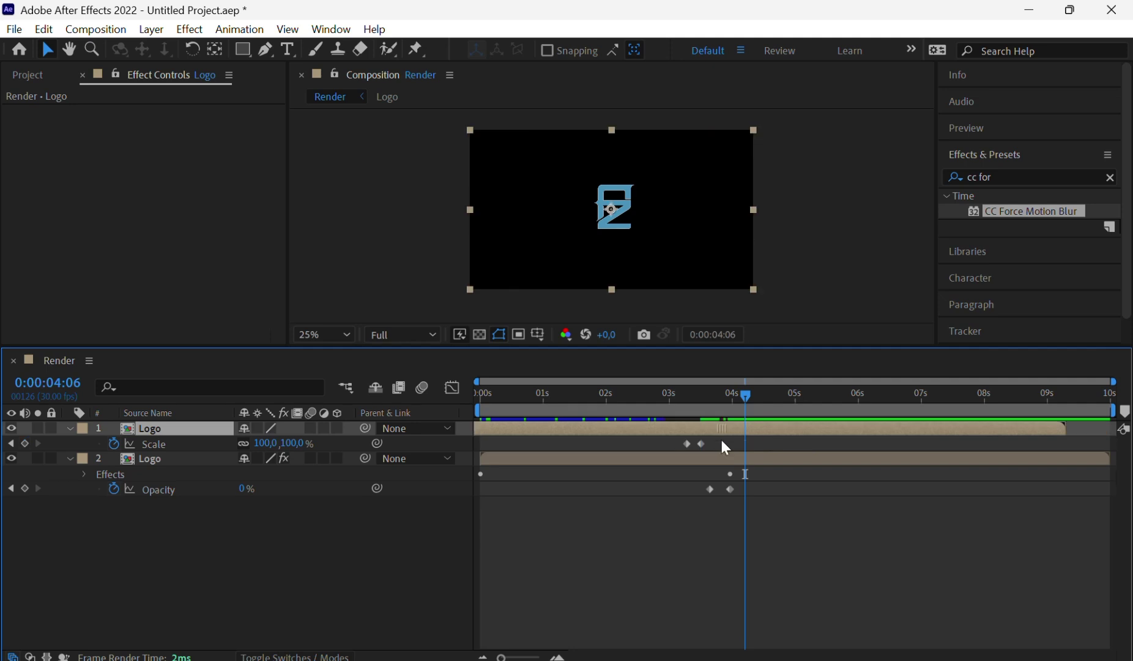
key(ctrl+z)
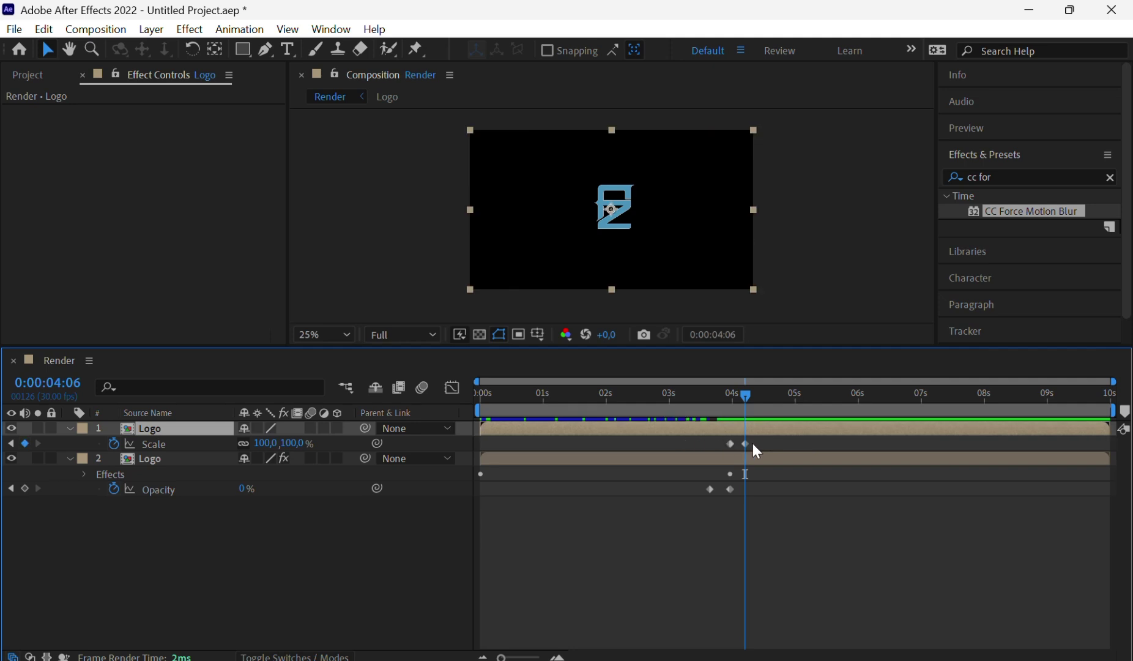
click(753, 442)
drag(754, 444, 718, 447)
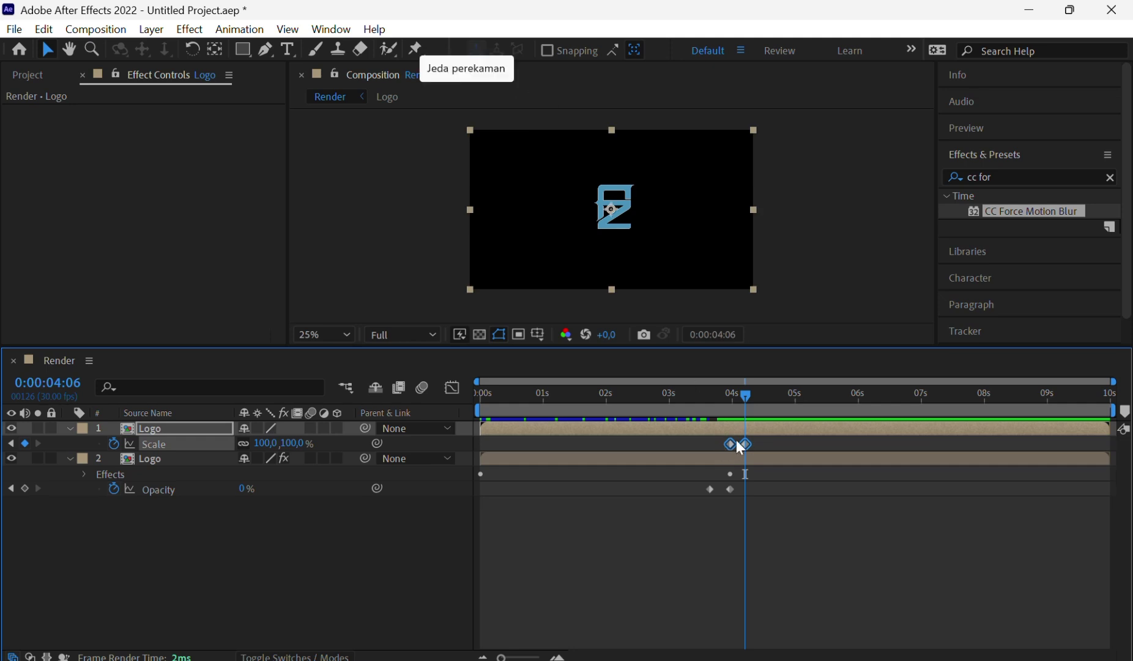
drag(734, 441, 593, 450)
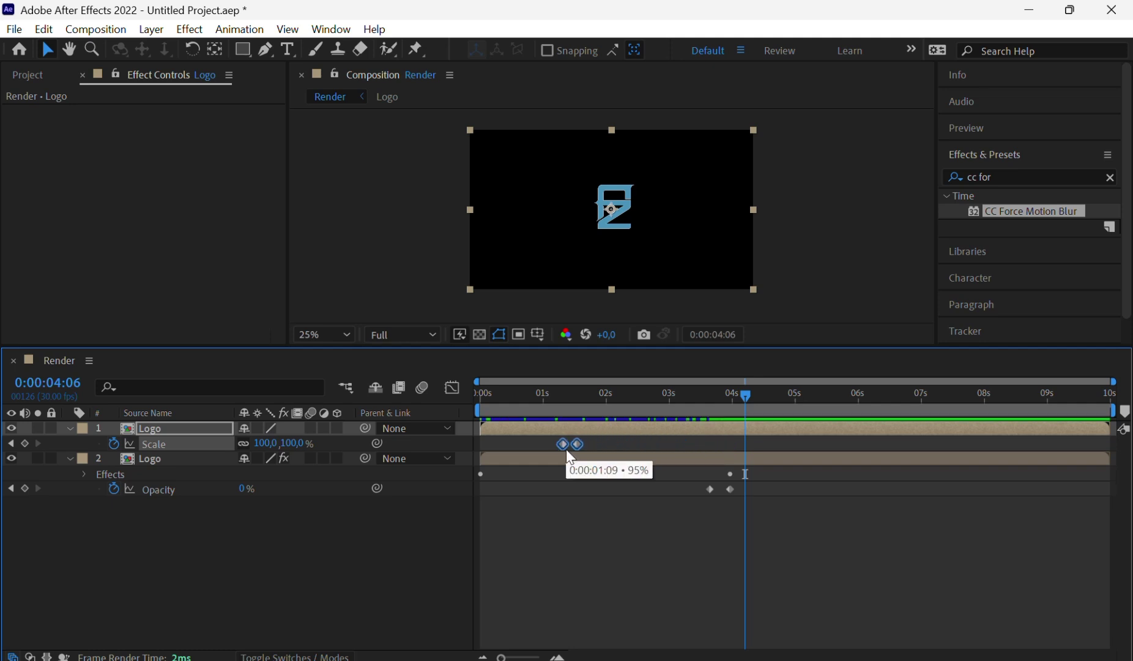
drag(560, 441, 600, 441)
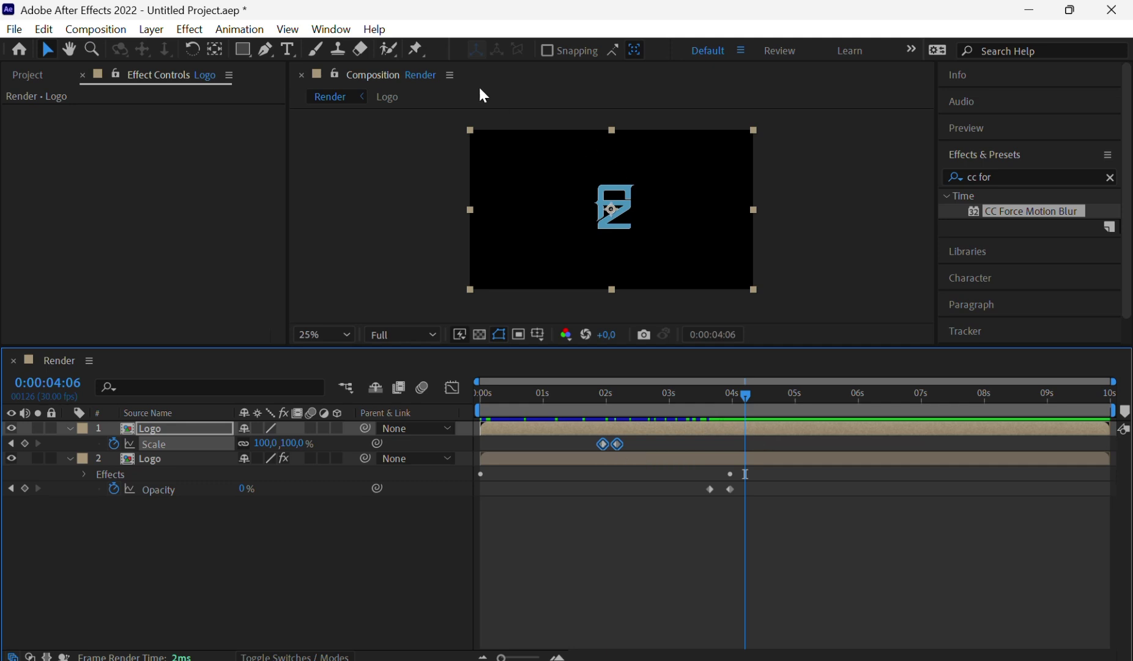
key(alt+Tab)
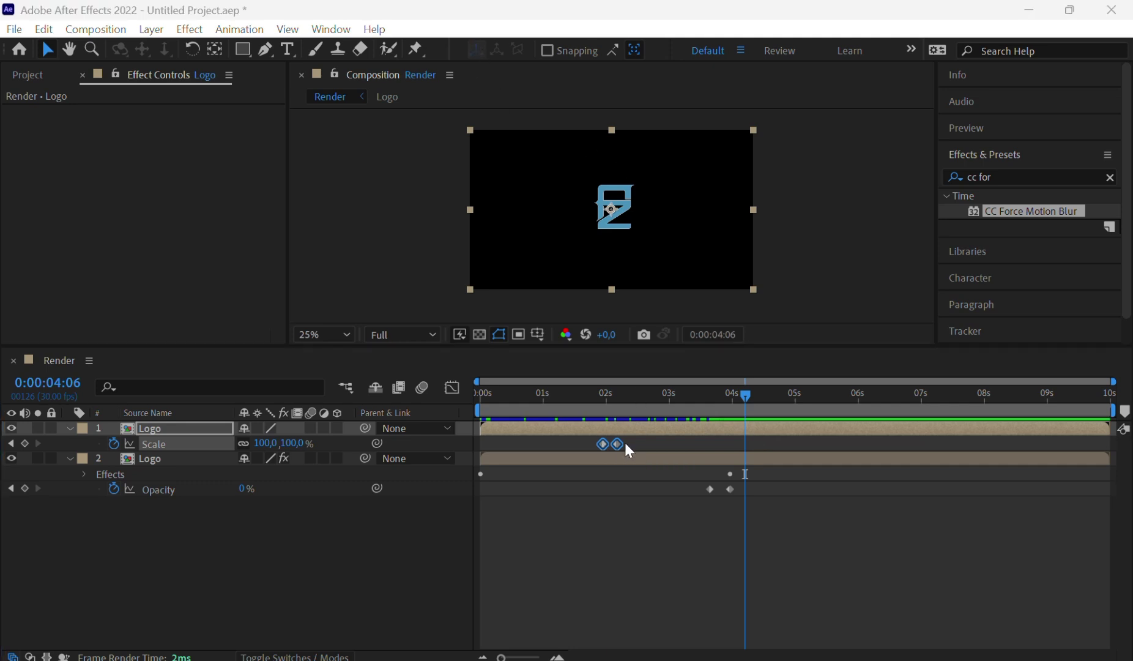
key(alt+Tab)
drag(616, 445, 694, 450)
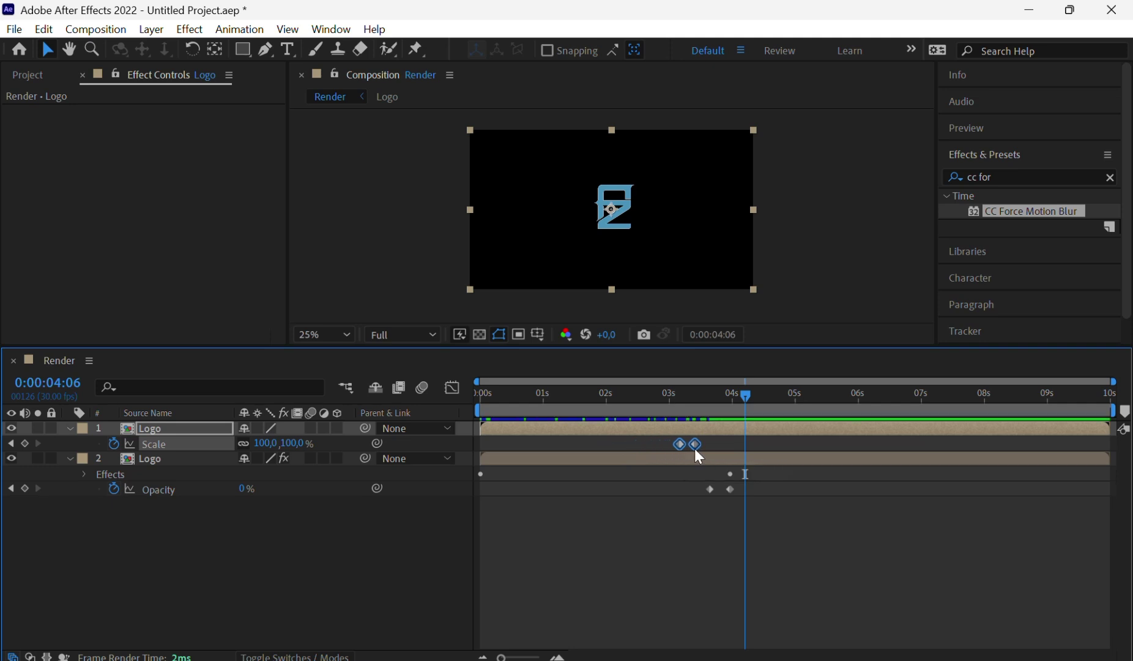
drag(695, 450, 723, 449)
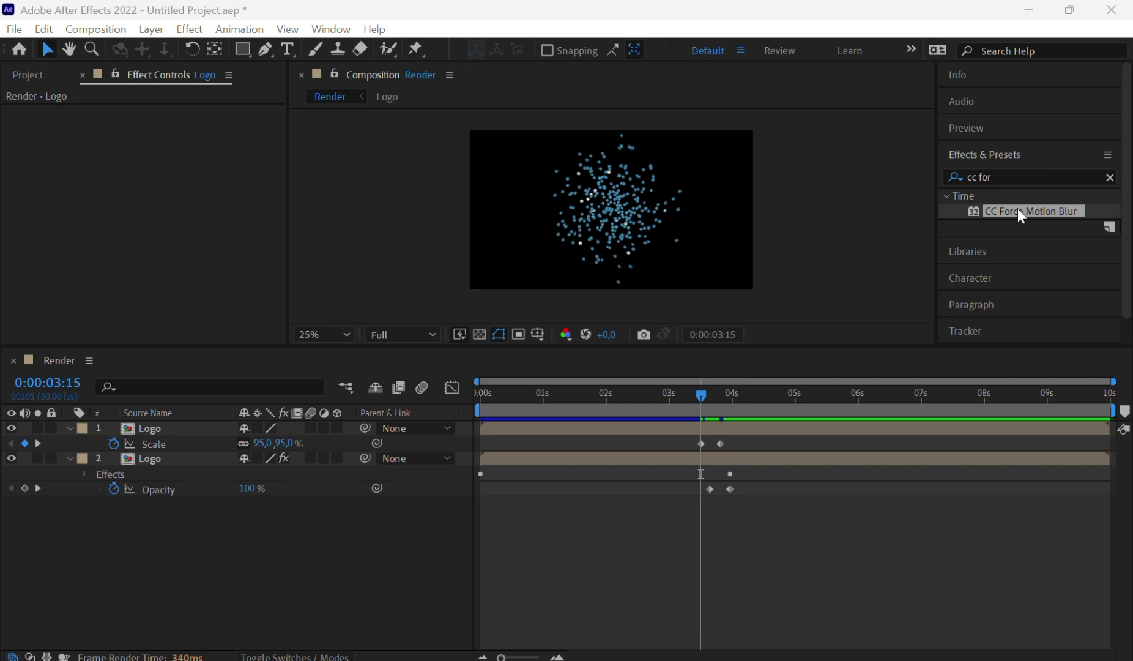
Look through the installed CC effects for one to apply to the upper Logo layer
click(1014, 176)
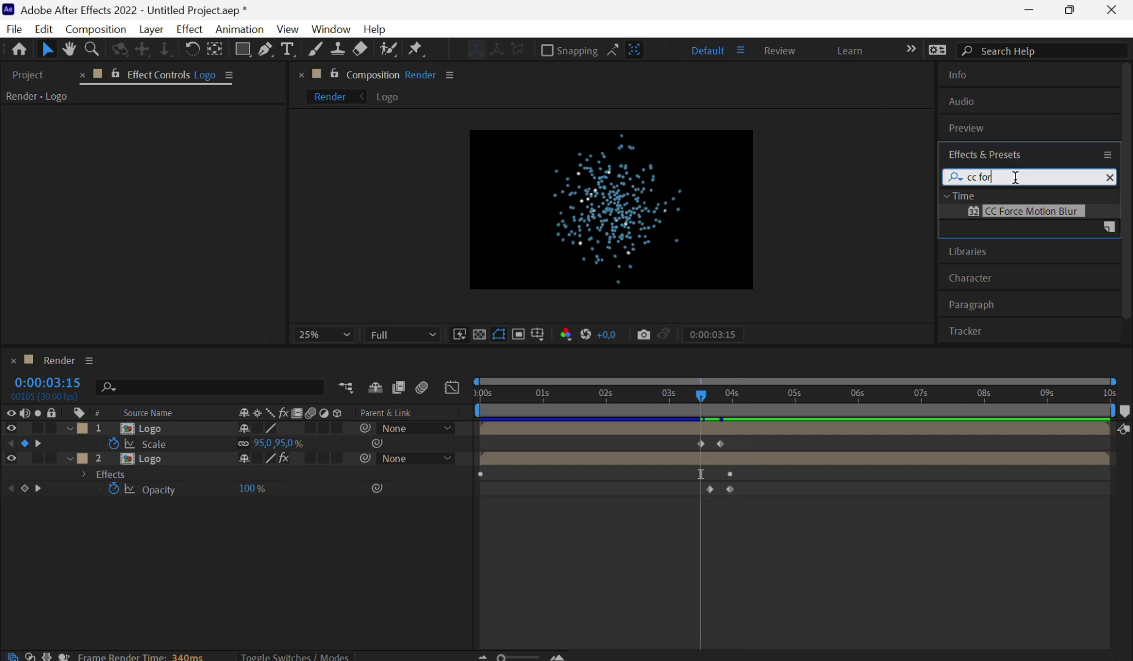
key(BackSpace)
key(BackSpace)
key(BackSpace)
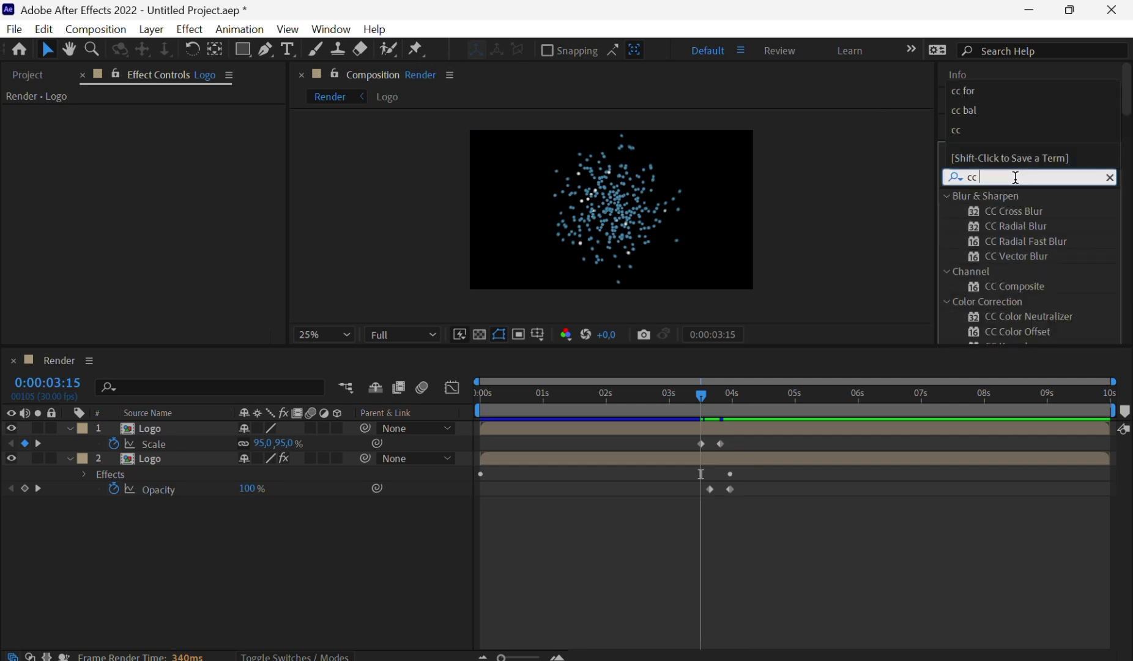
click(1030, 279)
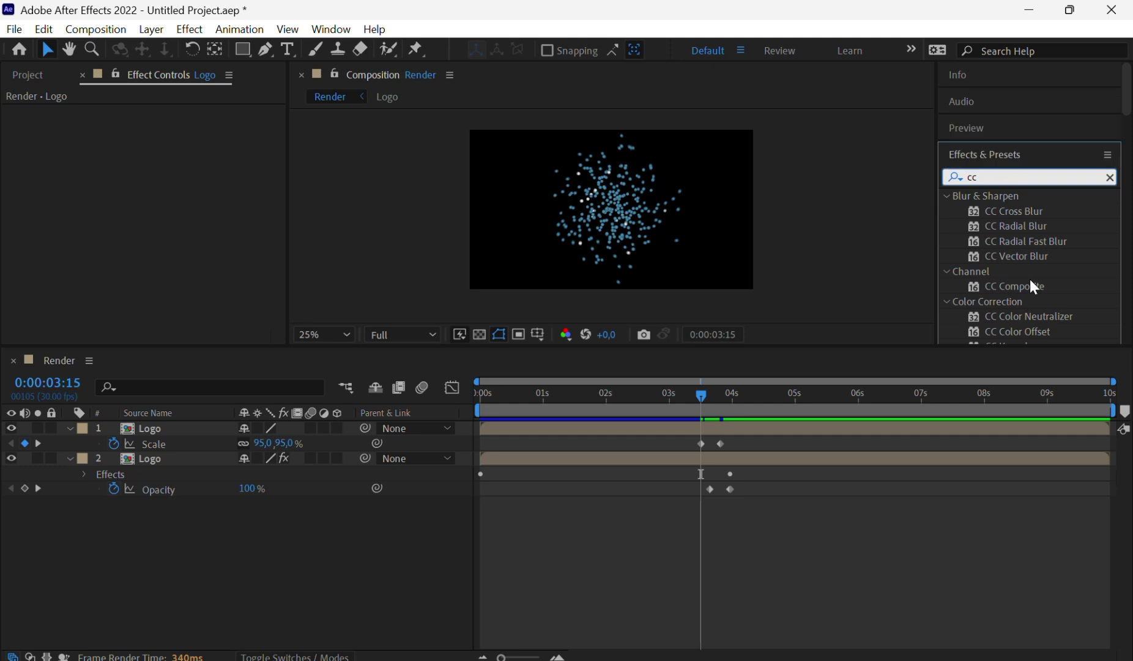
scroll(1029, 279, down, 15)
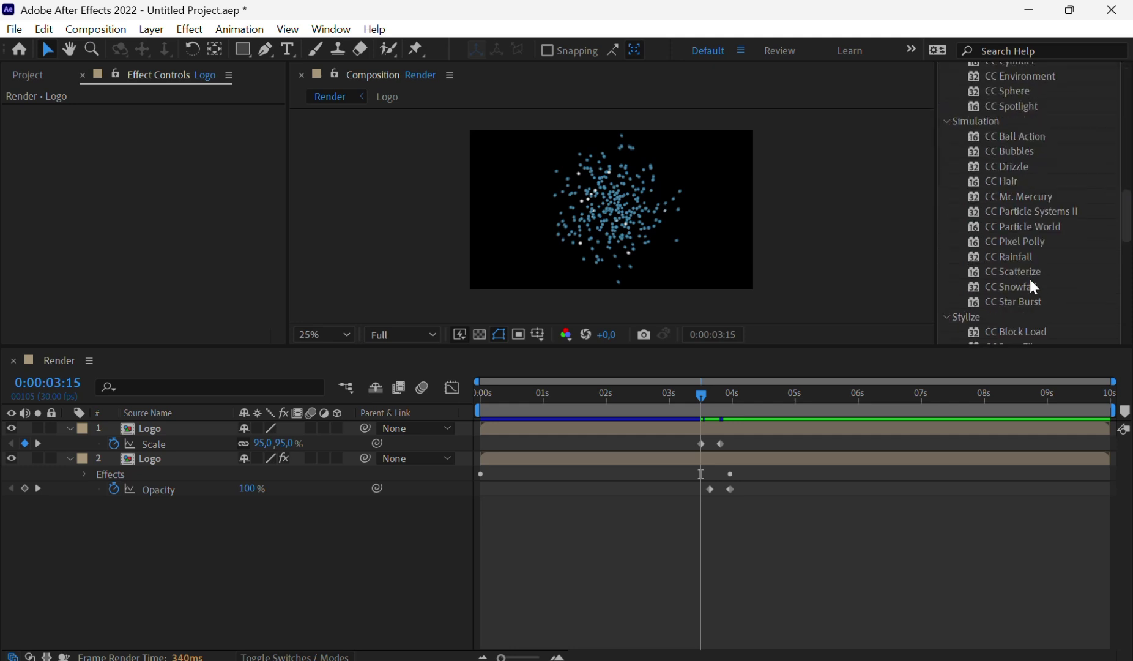
scroll(1029, 278, up, 5)
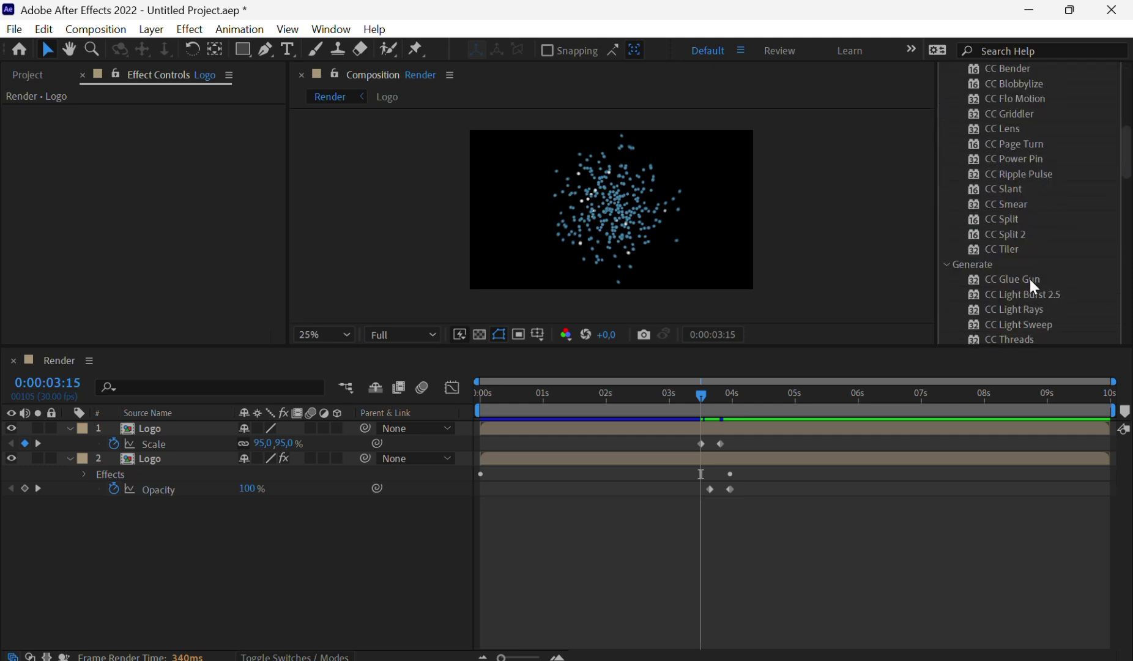
scroll(1030, 279, down, 5)
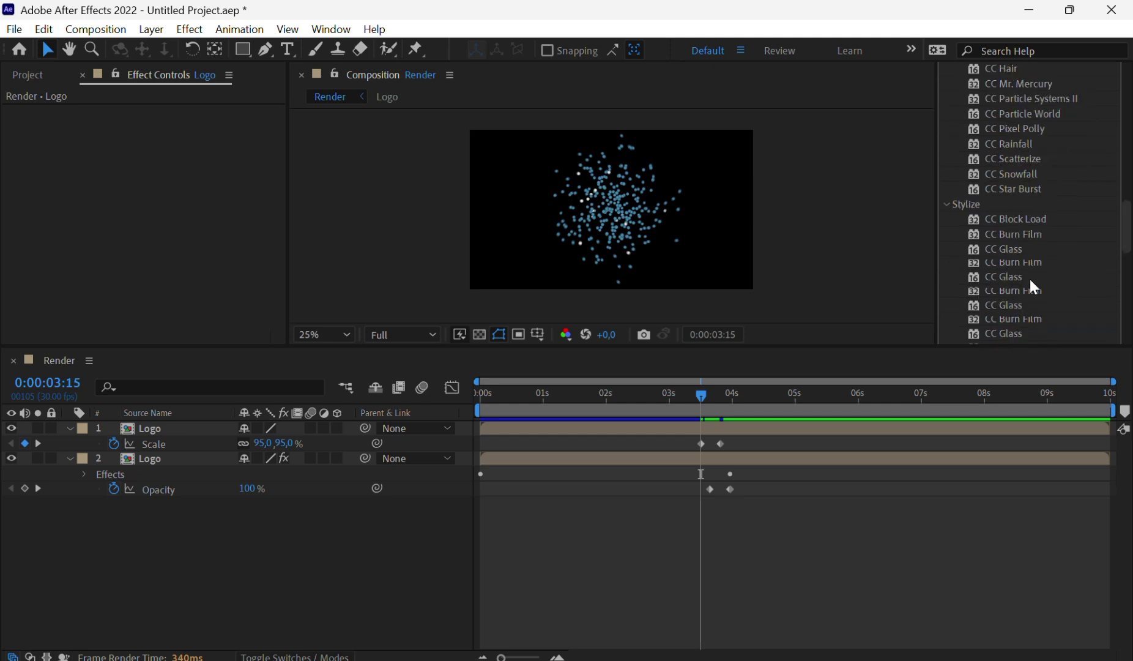
scroll(1029, 278, down, 8)
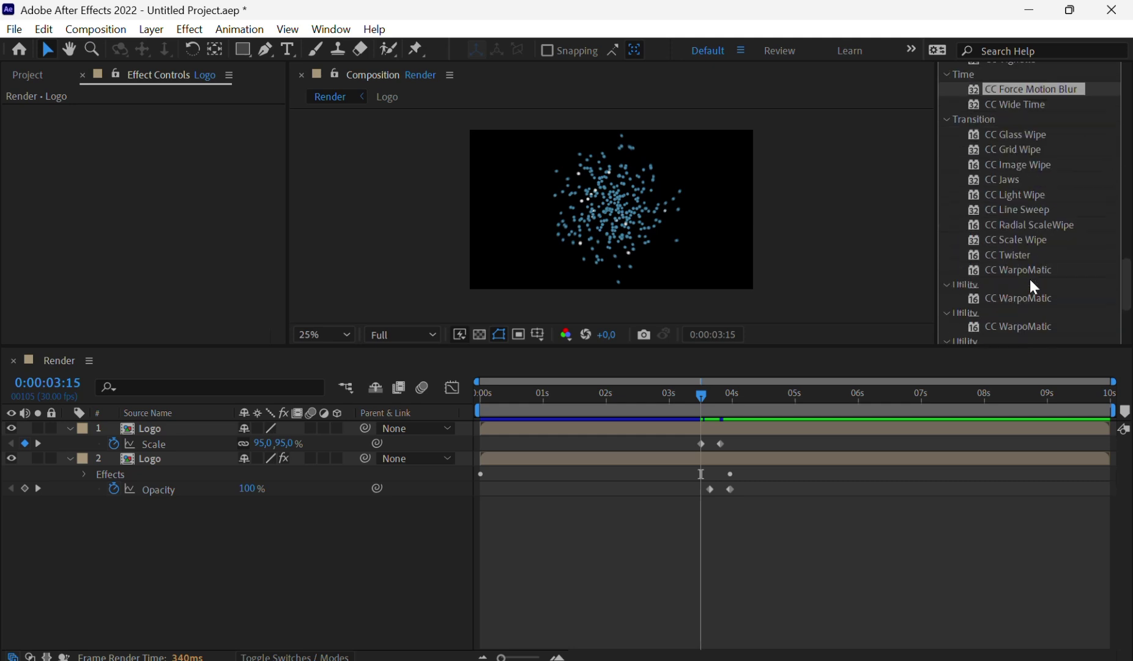
scroll(1032, 283, down, 4)
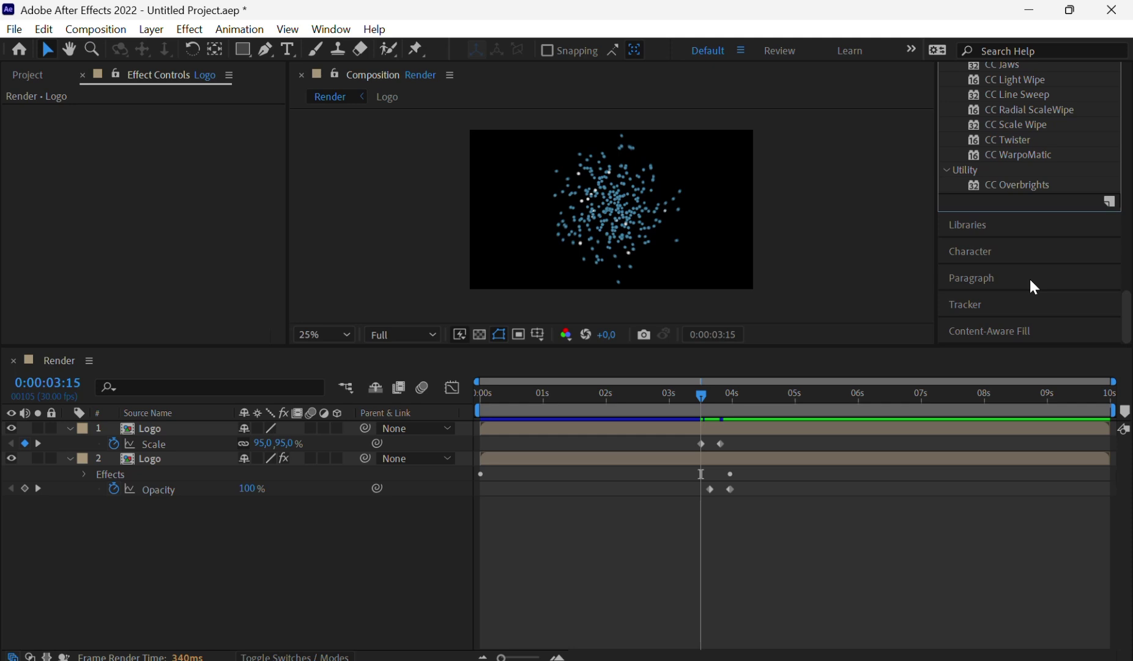
scroll(1050, 161, up, 4)
scroll(1050, 161, up, 12)
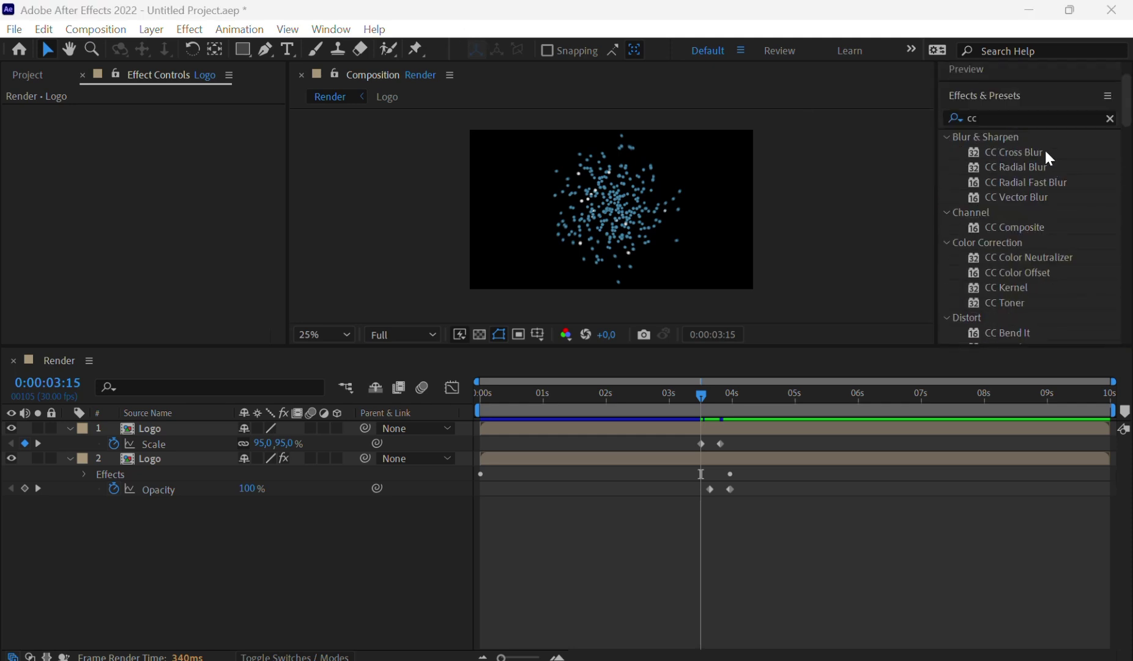
Search the effects for "cc li" and apply CC Light Sweep to the upper Logo layer
click(1022, 116)
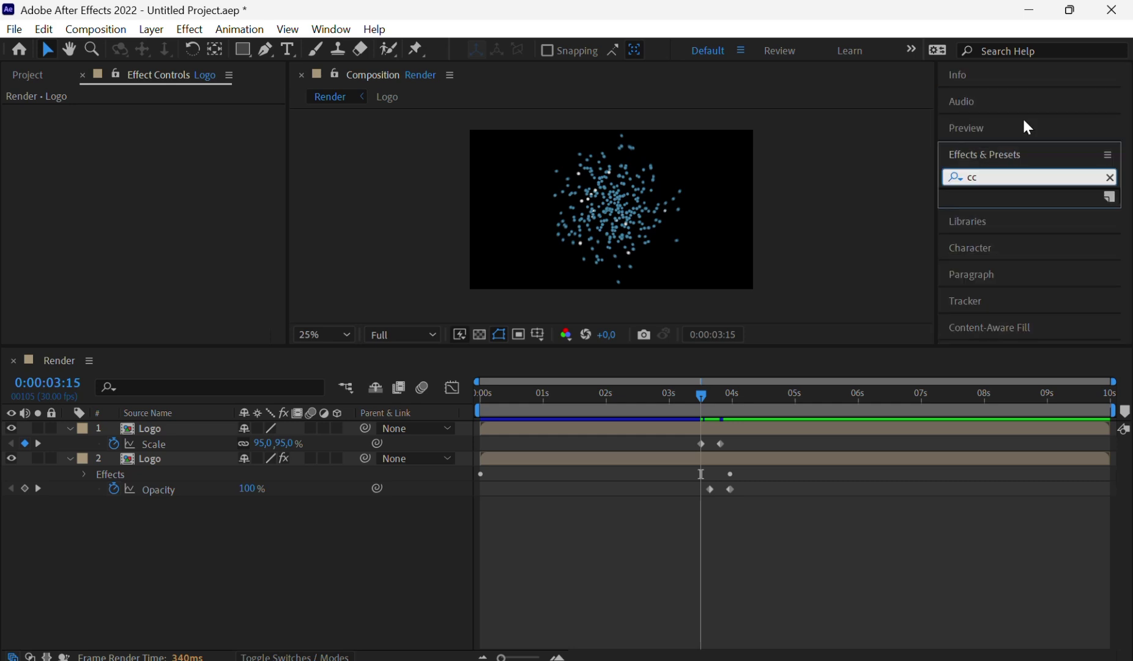
text(li)
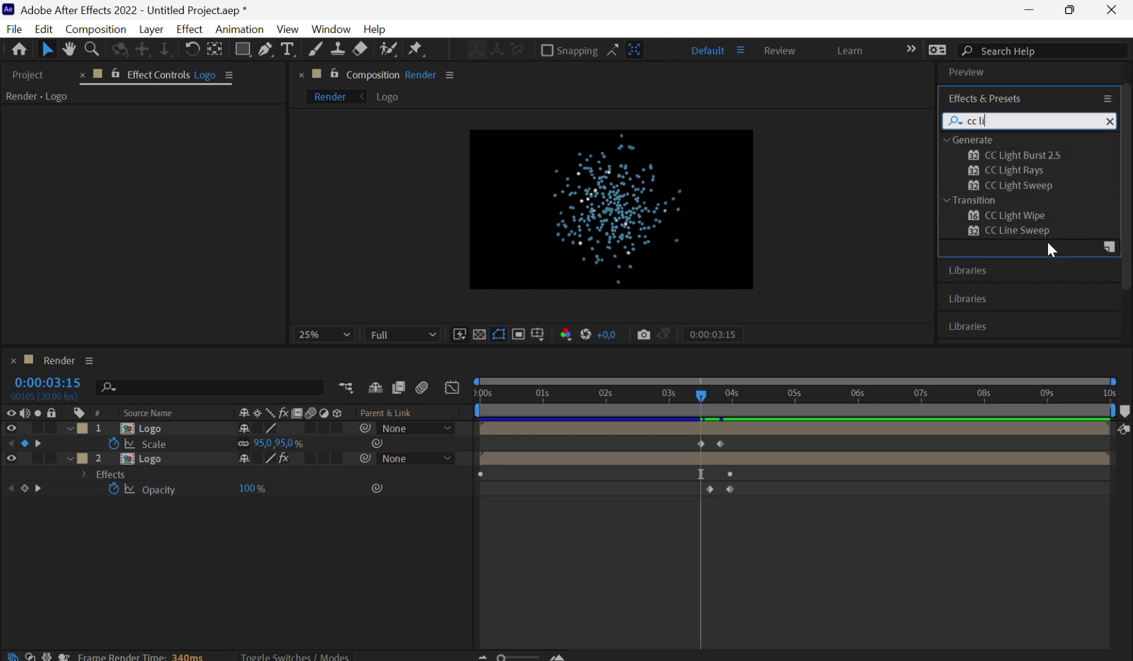
click(1047, 241)
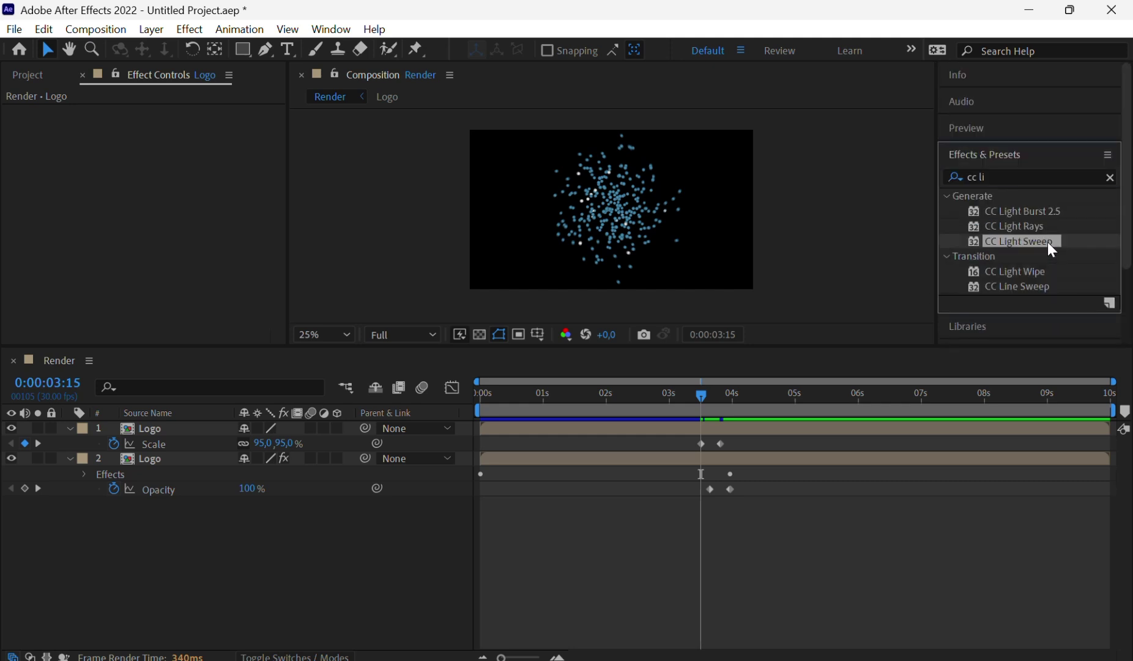
drag(1047, 242, 191, 427)
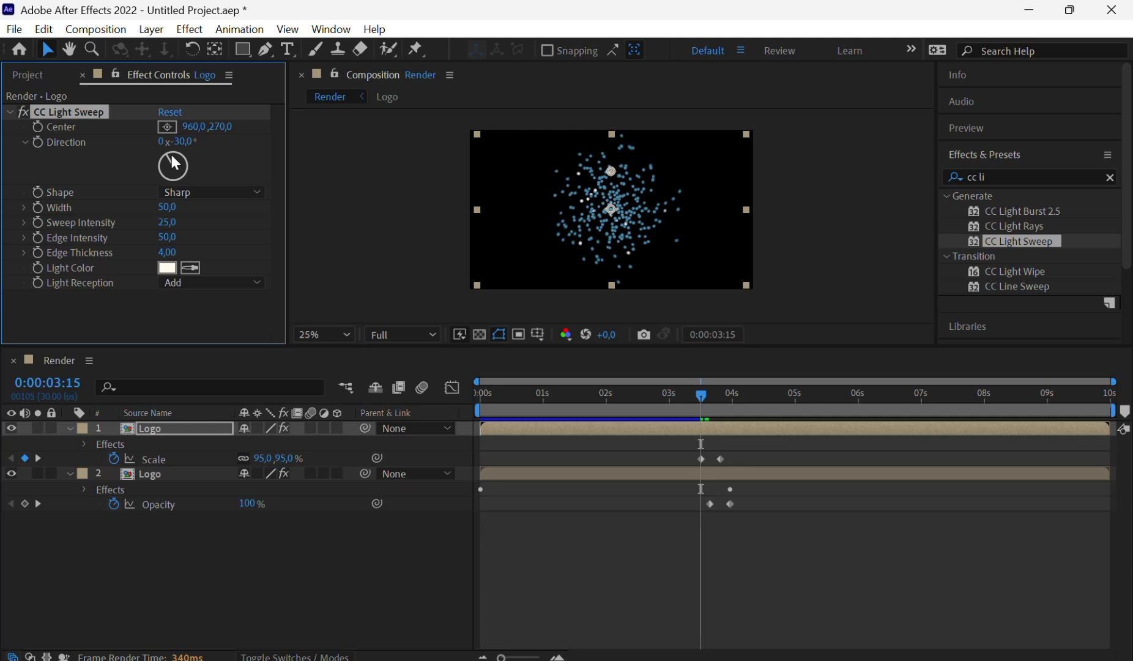
Set the CC Light Sweep Width to 100 and its Sweep Intensity to 50, then deselect the layer
click(166, 208)
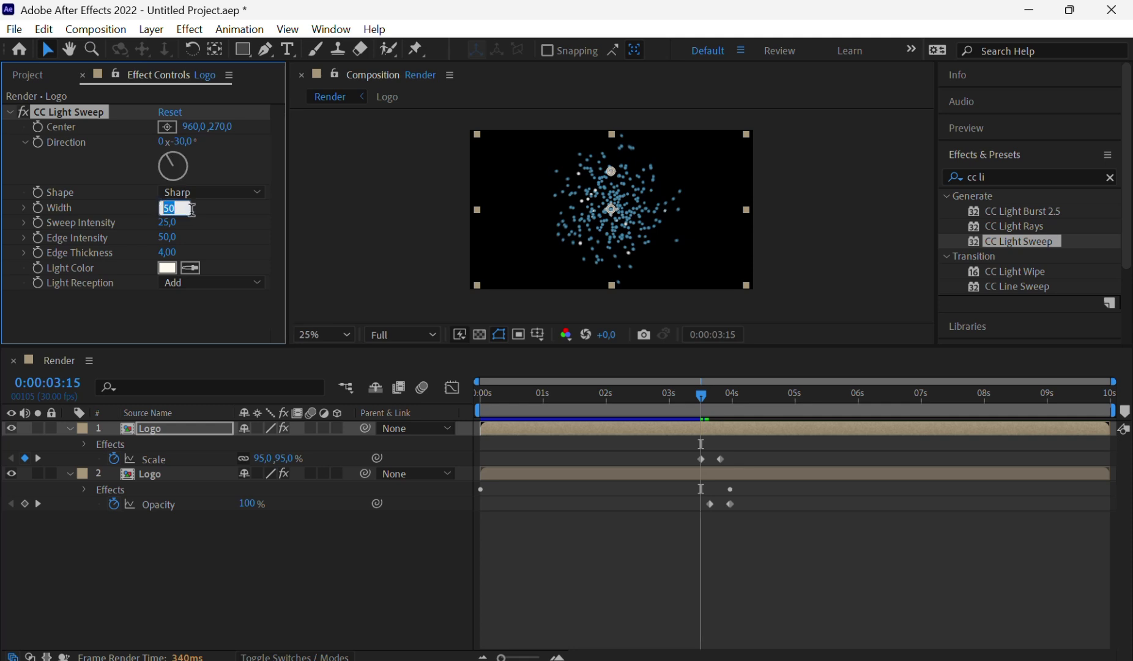
text(100)
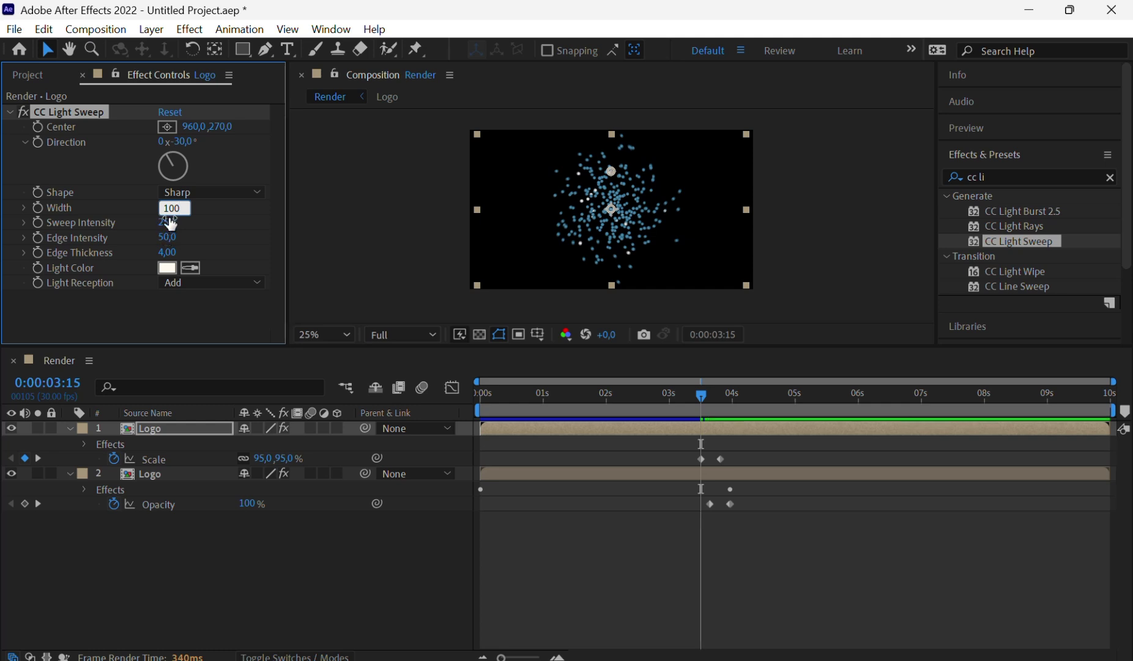
click(169, 222)
click(169, 222)
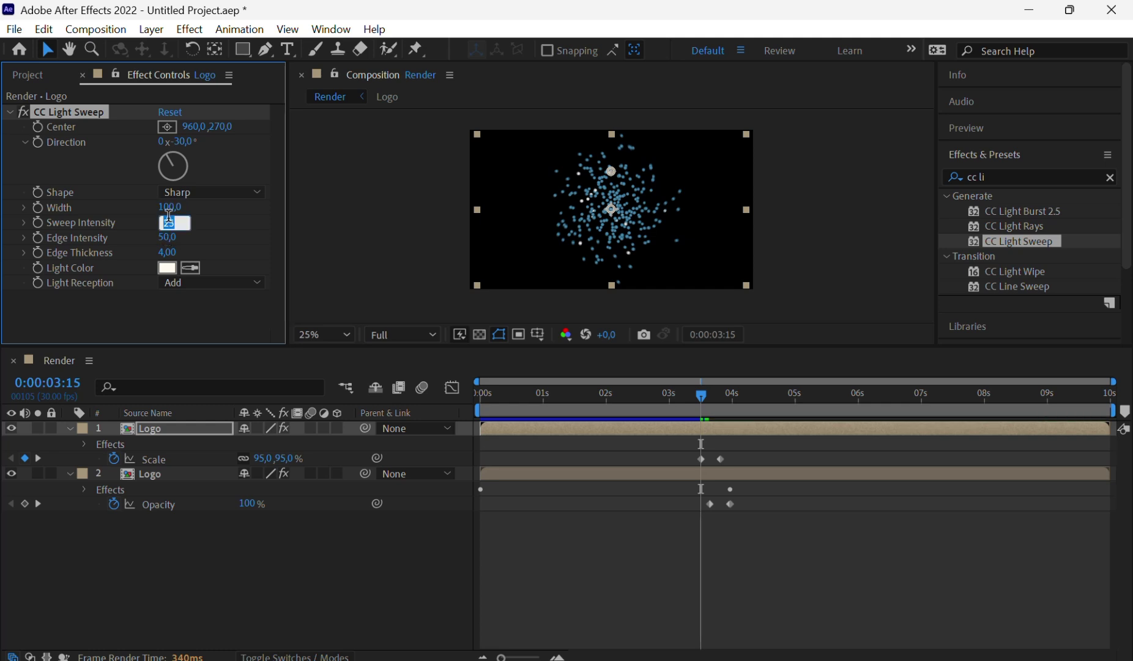
text(50)
click(539, 541)
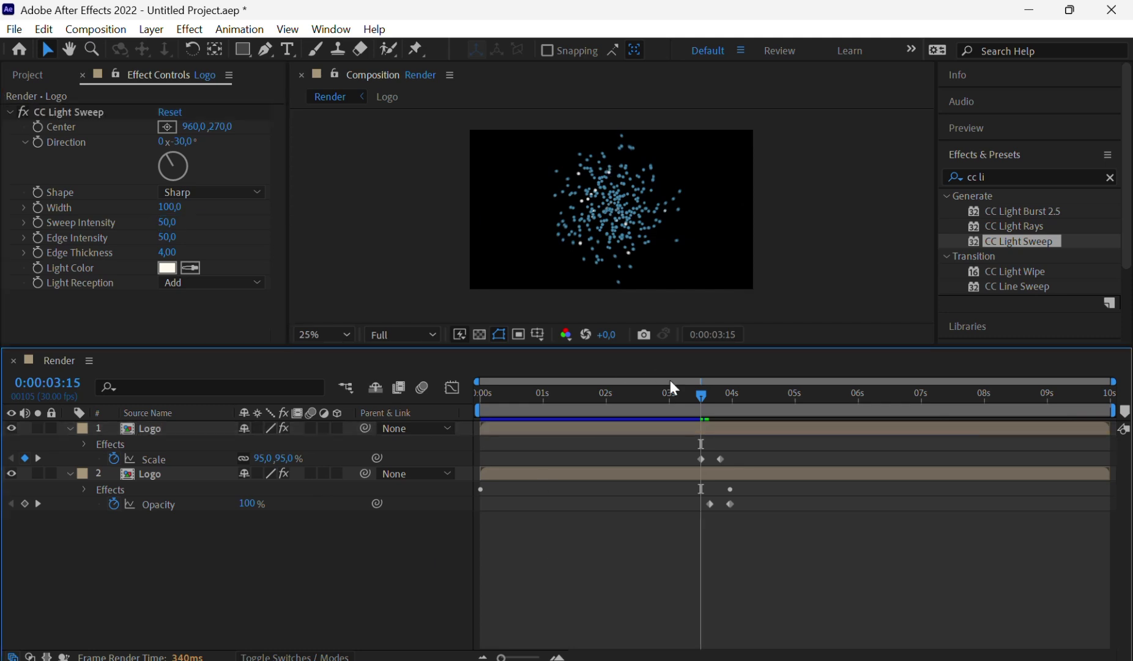
Keyframe the light sweep's Center at 0:00:03:29, moving its point beside the logo's left edge to about 548.6, 418.1
drag(701, 396, 708, 396)
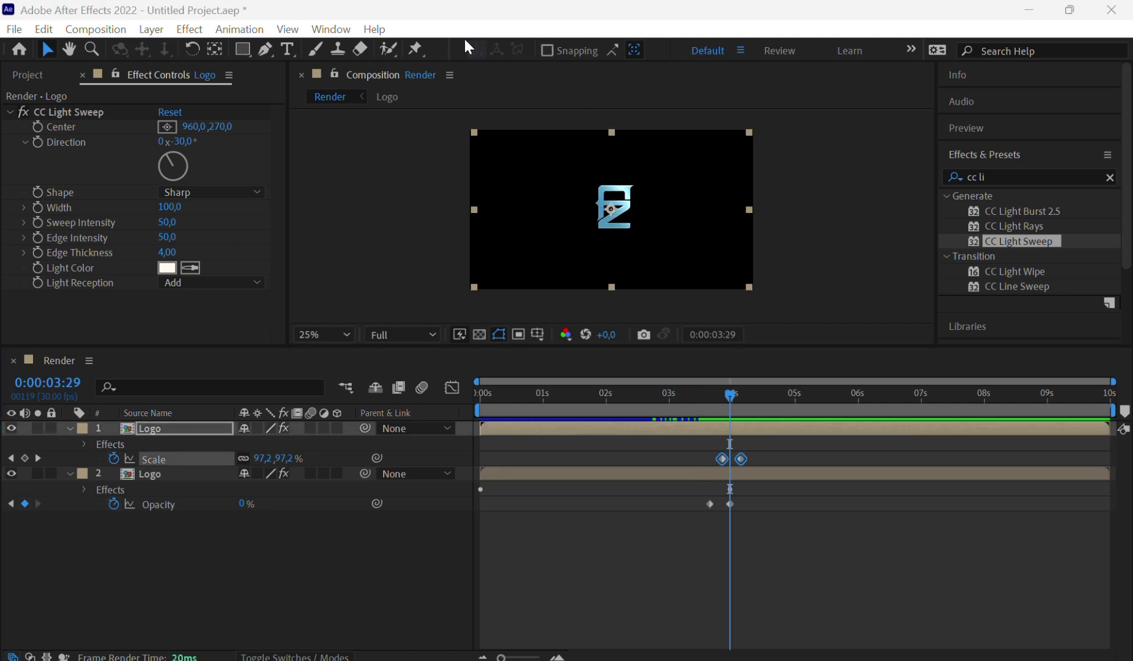
click(39, 125)
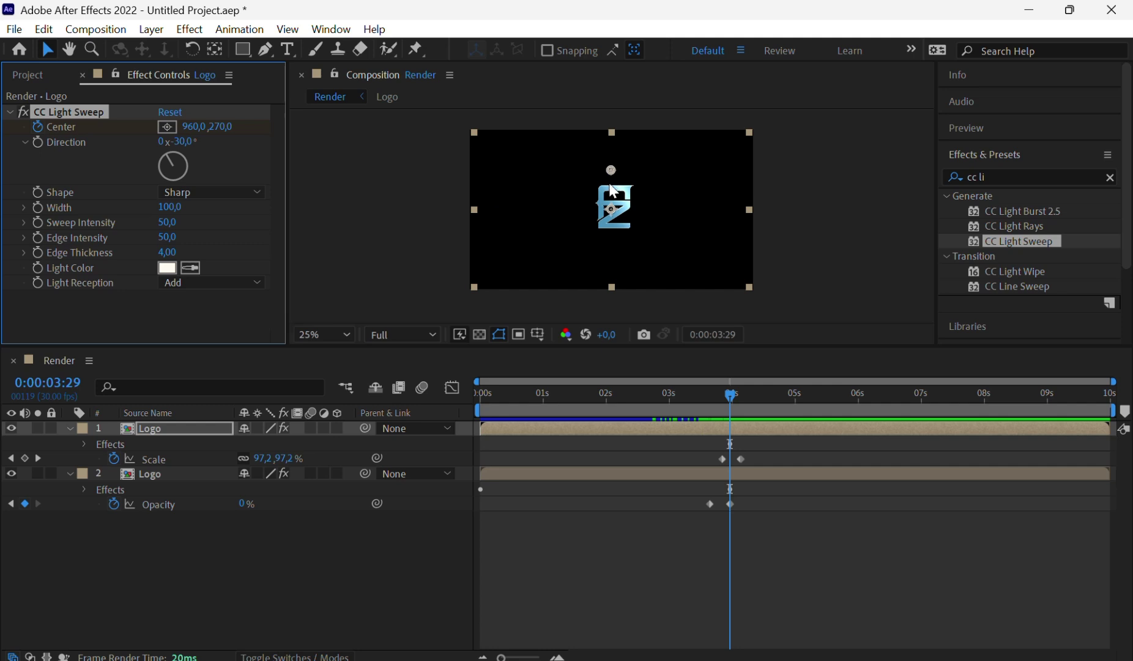
scroll(609, 192, up, 4)
scroll(611, 191, down, 4)
drag(611, 175, 553, 192)
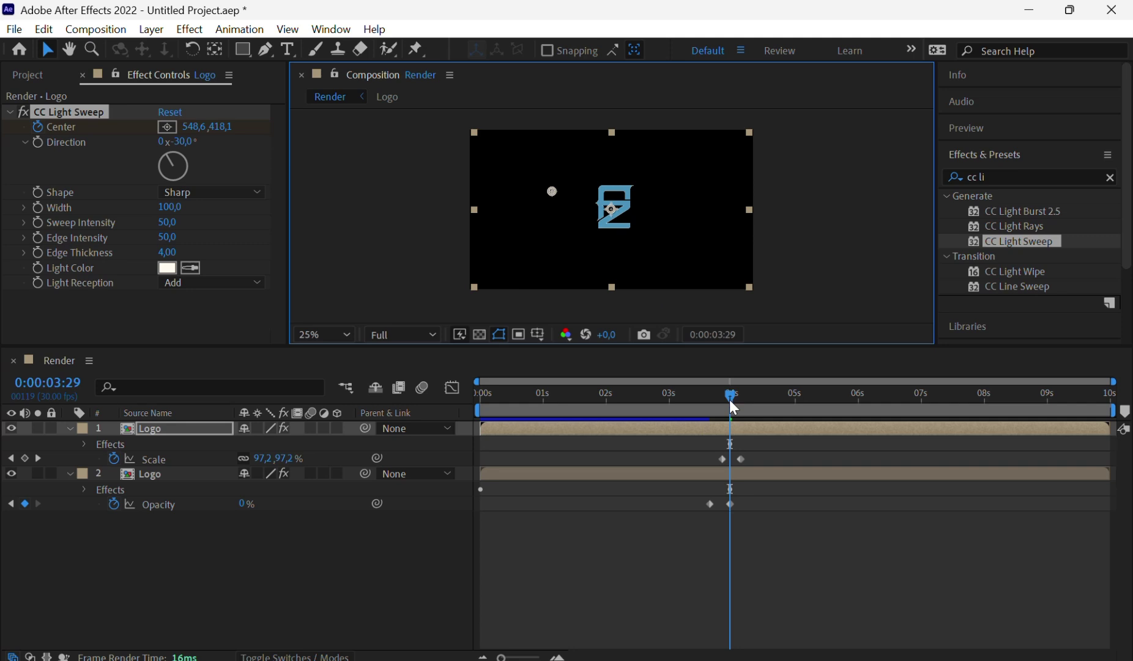
Try a second Center keyframe at 0:00:04:04 with the sweep point at about 984.6, 178.1, and scrub through the sweep
drag(729, 400, 740, 399)
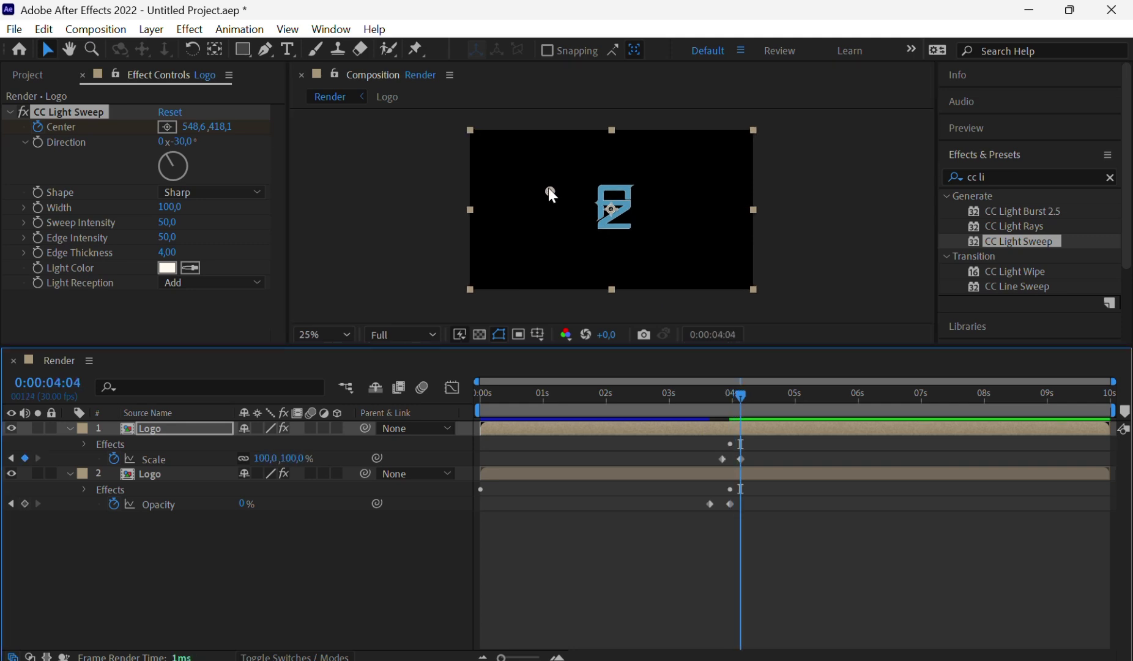
drag(549, 191, 613, 156)
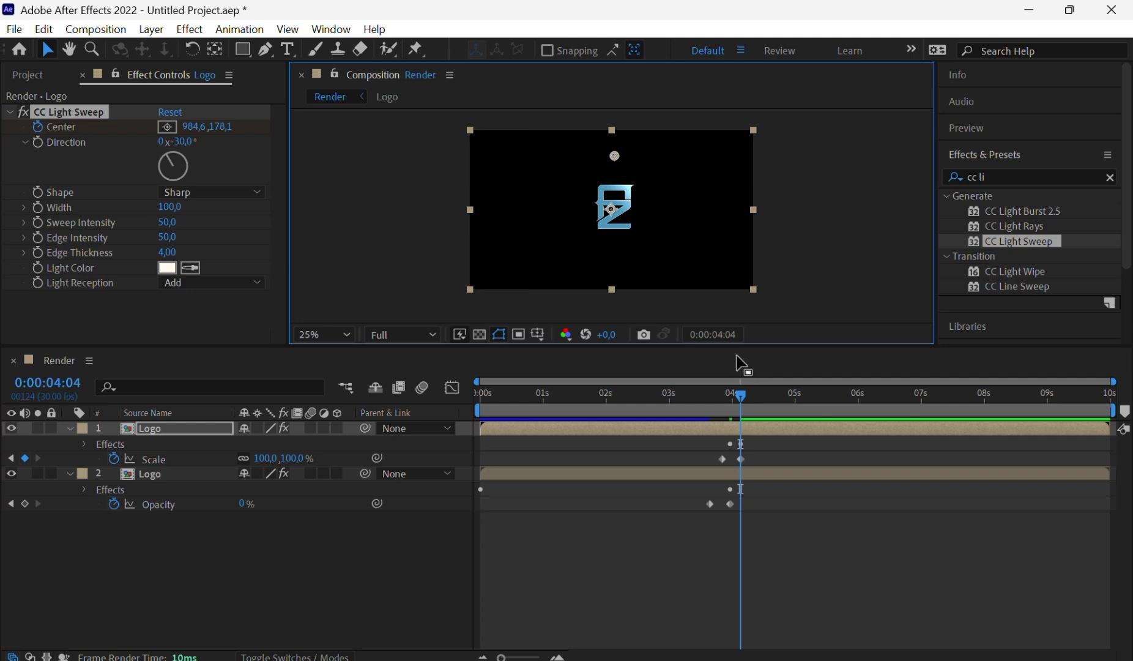
mouse_move(738, 399)
mouse_down()
mouse_move(616, 417)
mouse_move(756, 405)
mouse_up()
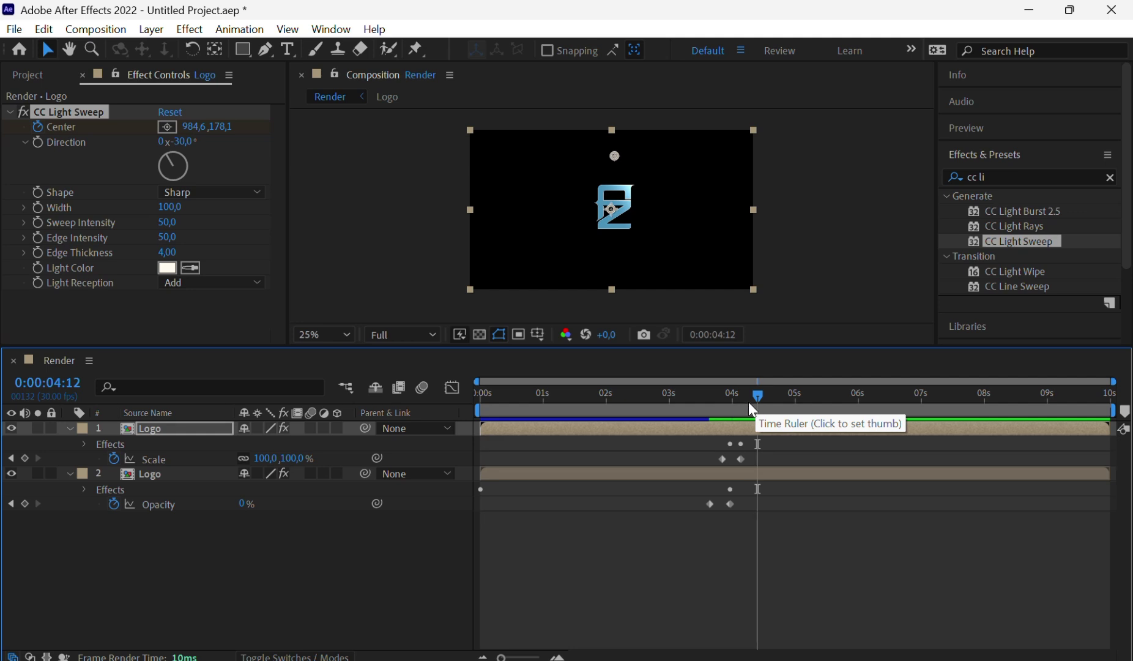
drag(756, 397, 740, 396)
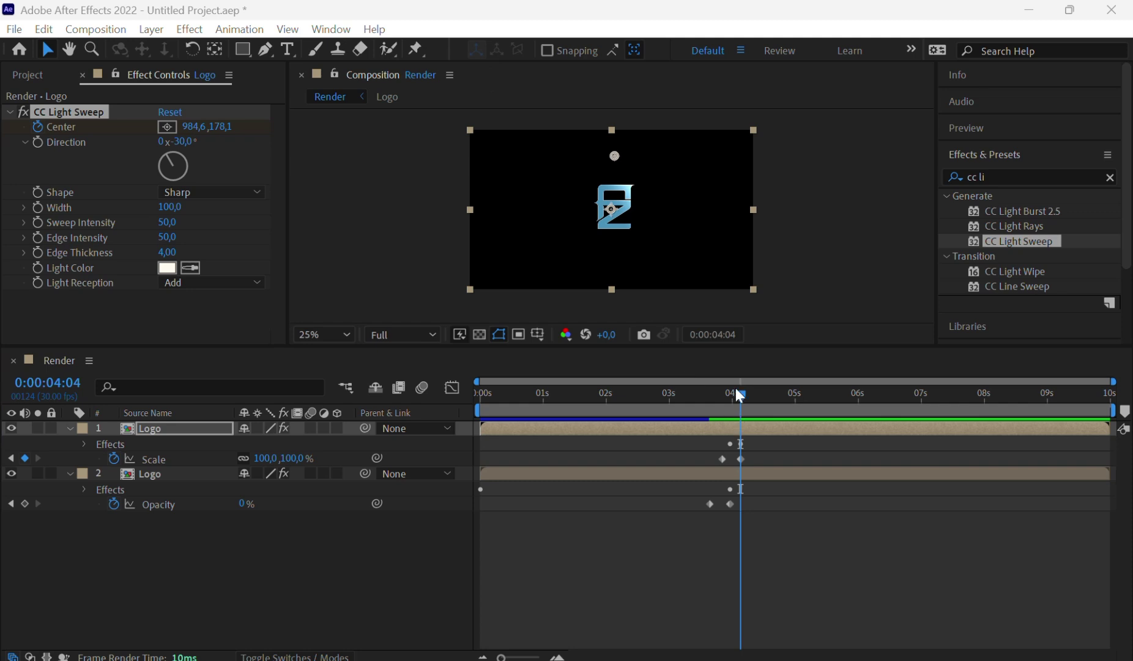
click(740, 442)
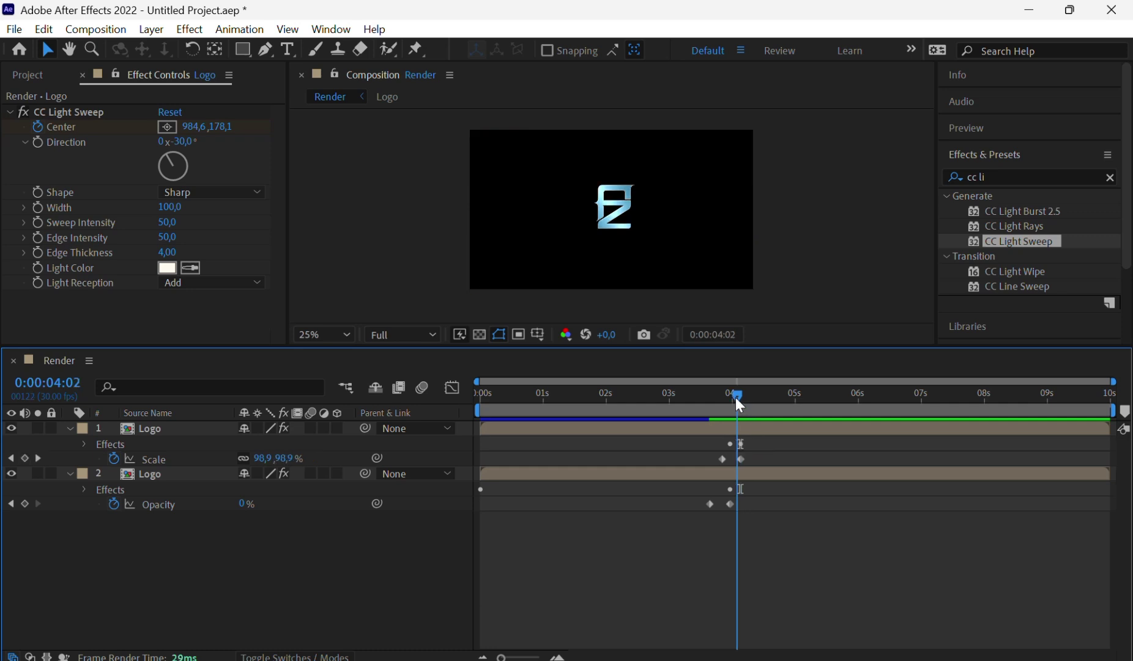
drag(741, 398, 734, 398)
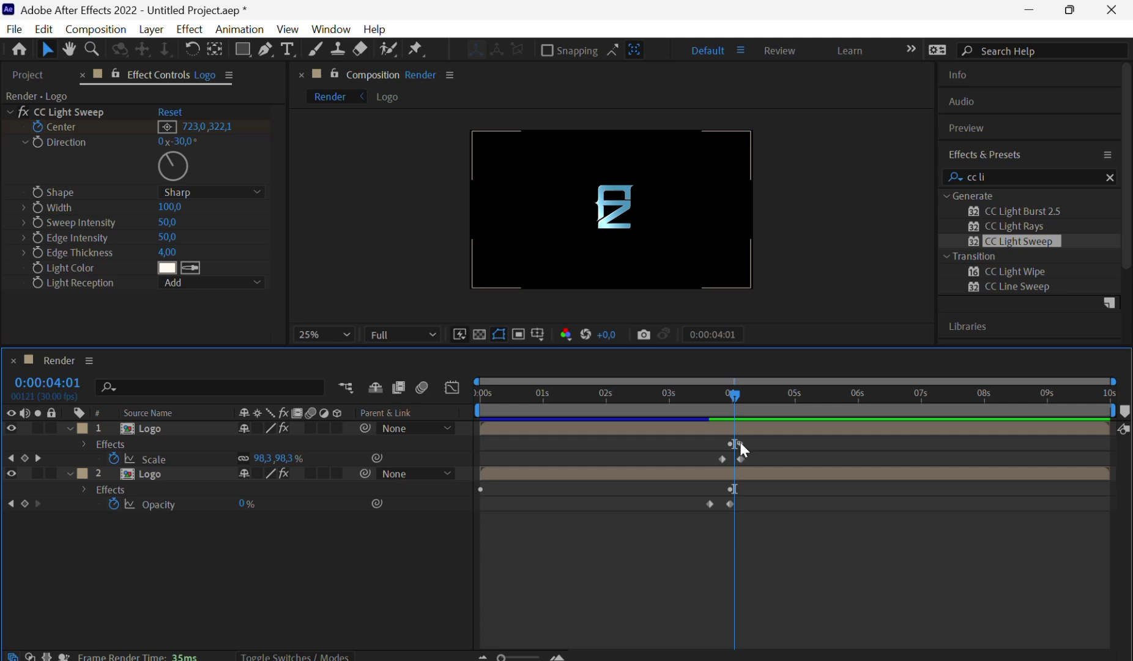
Remove the light sweep's Center keyframe at 0:00:04:04 and return the playhead to that time
click(779, 434)
key(Page_Down)
key(Page_Down)
key(Page_Down)
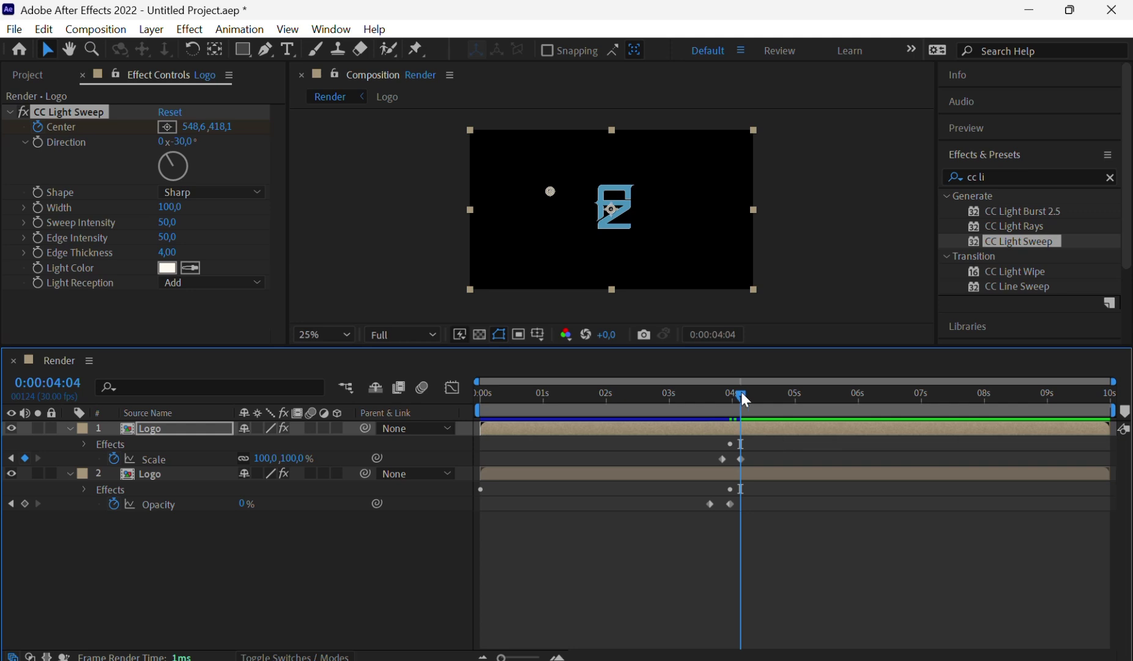
Add a Center keyframe at 0:00:04:10 with the sweep point above the logo at about 1112.6, 158.1, ending with the playhead at 0:00:04:15
drag(741, 392, 754, 393)
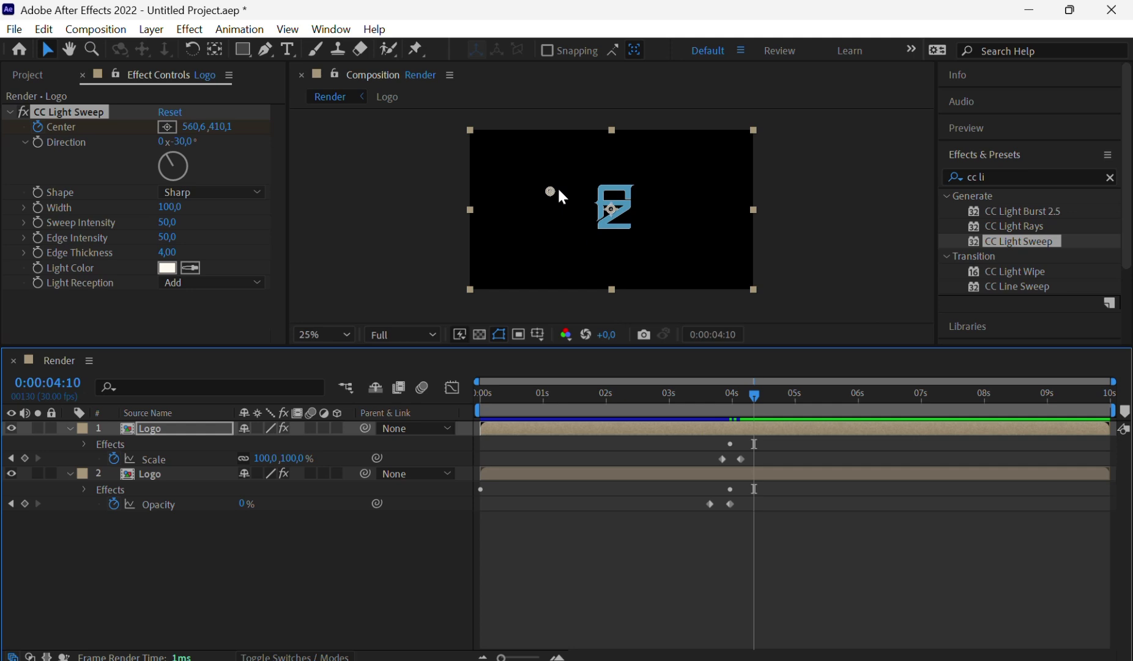
drag(558, 189, 637, 155)
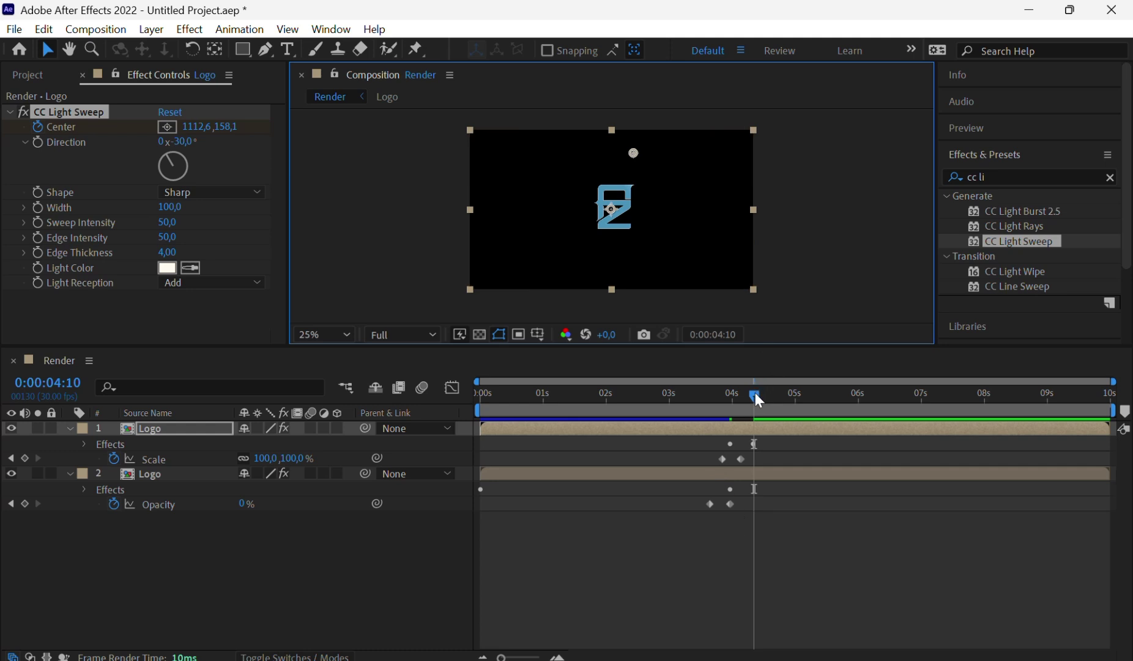
mouse_move(755, 393)
mouse_down()
mouse_move(592, 406)
mouse_move(764, 389)
mouse_up()
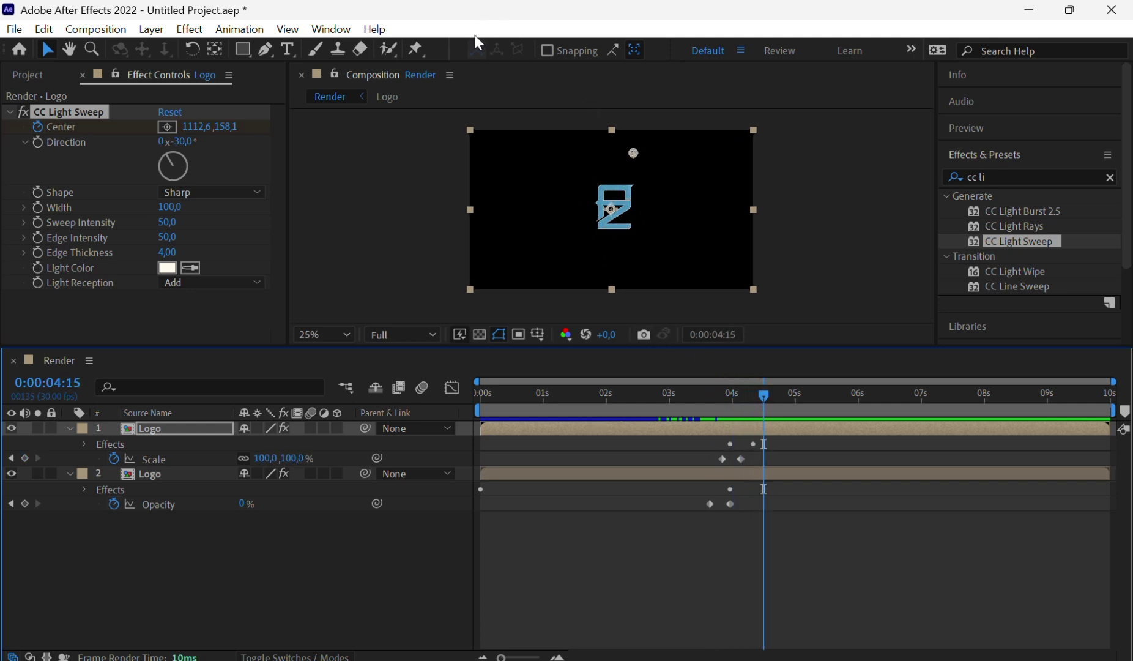
click(394, 588)
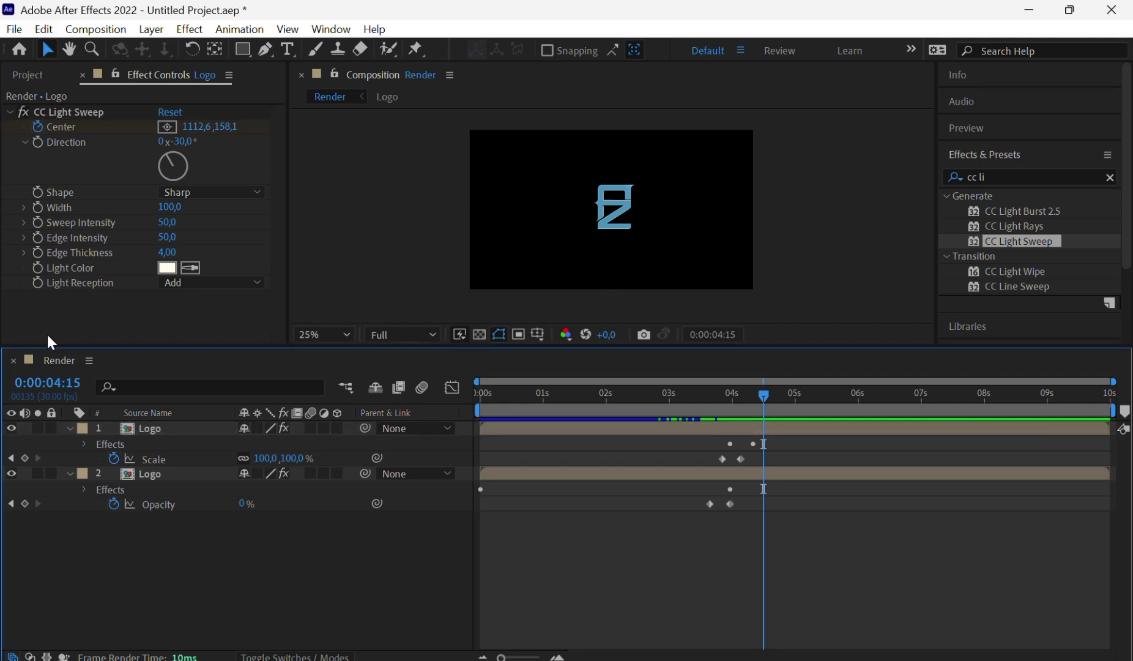
Create a dark grey 1920 × 1080 px solid layer named BG
click(14, 31)
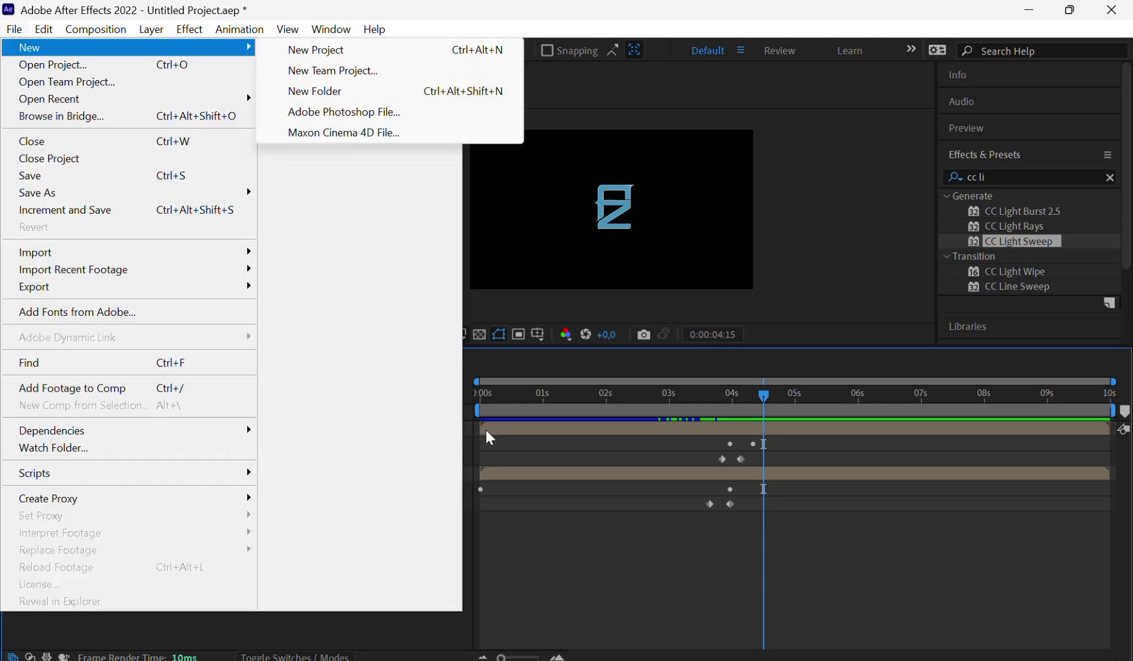
click(530, 584)
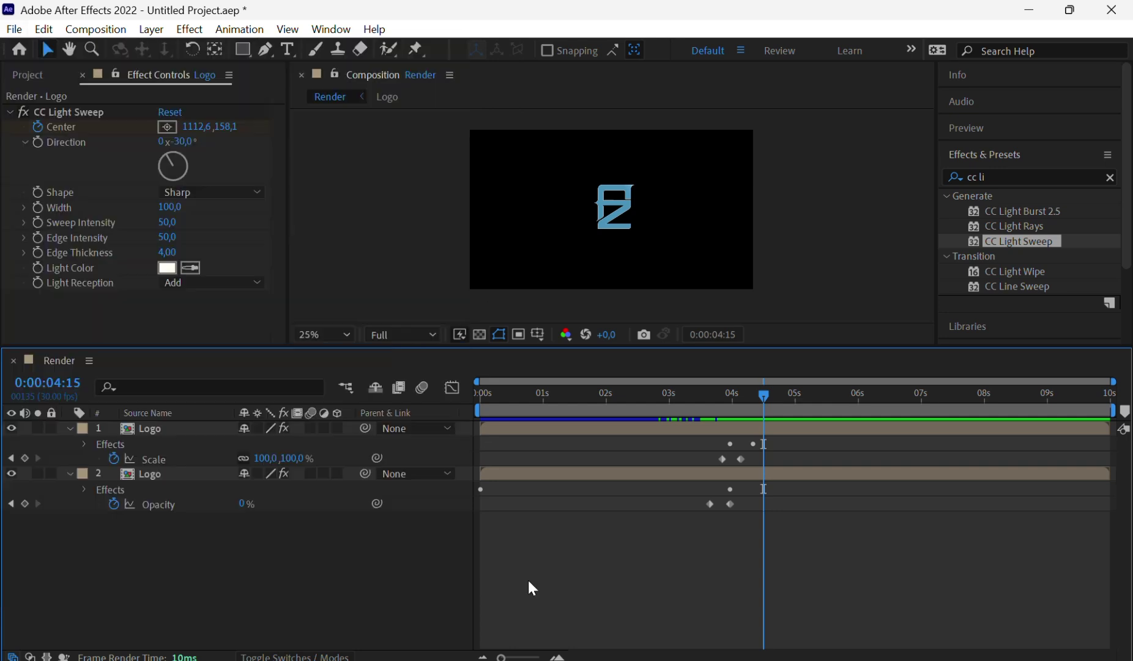
click(150, 29)
mouse_move(171, 46)
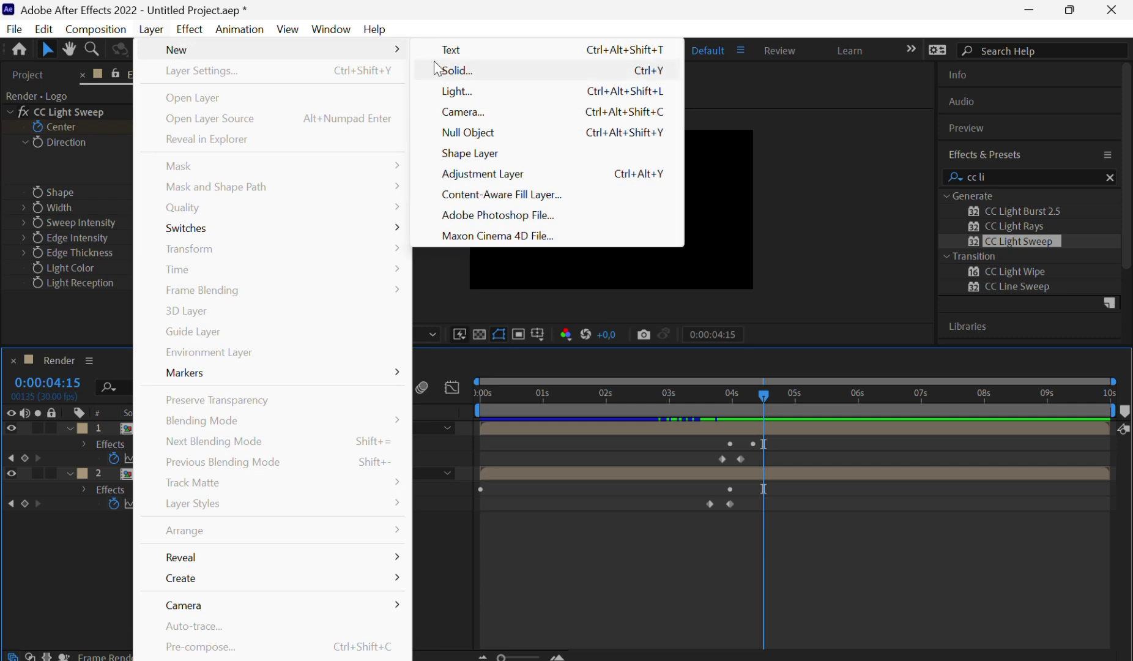
click(454, 70)
key(Caps_Lock)
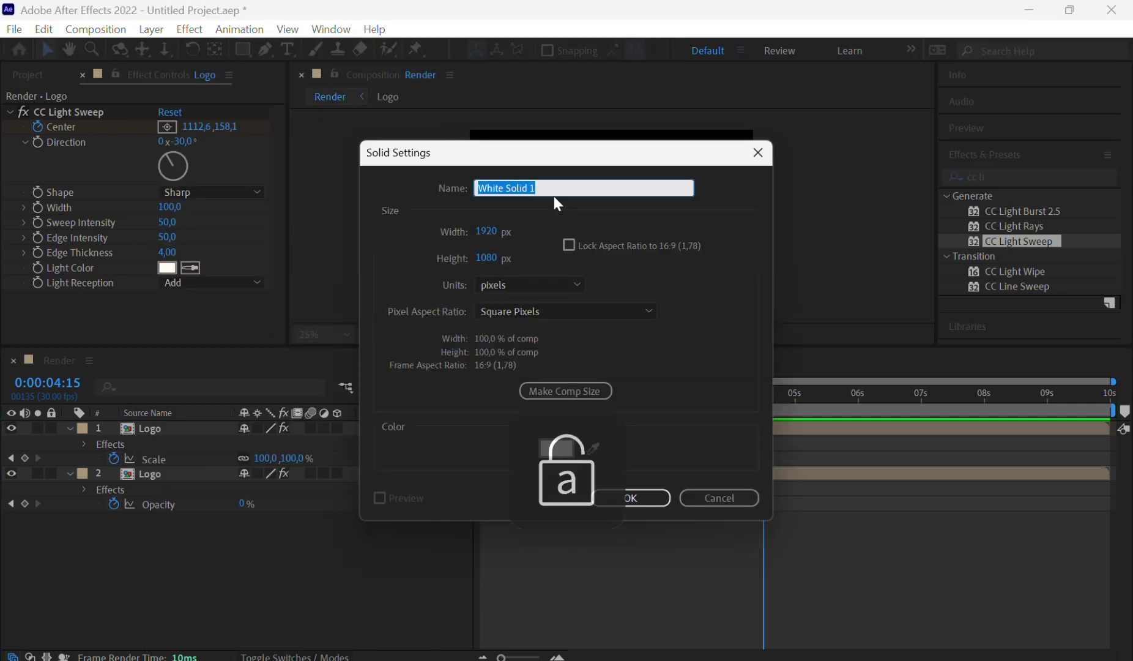
key(Caps_Lock)
text(BG)
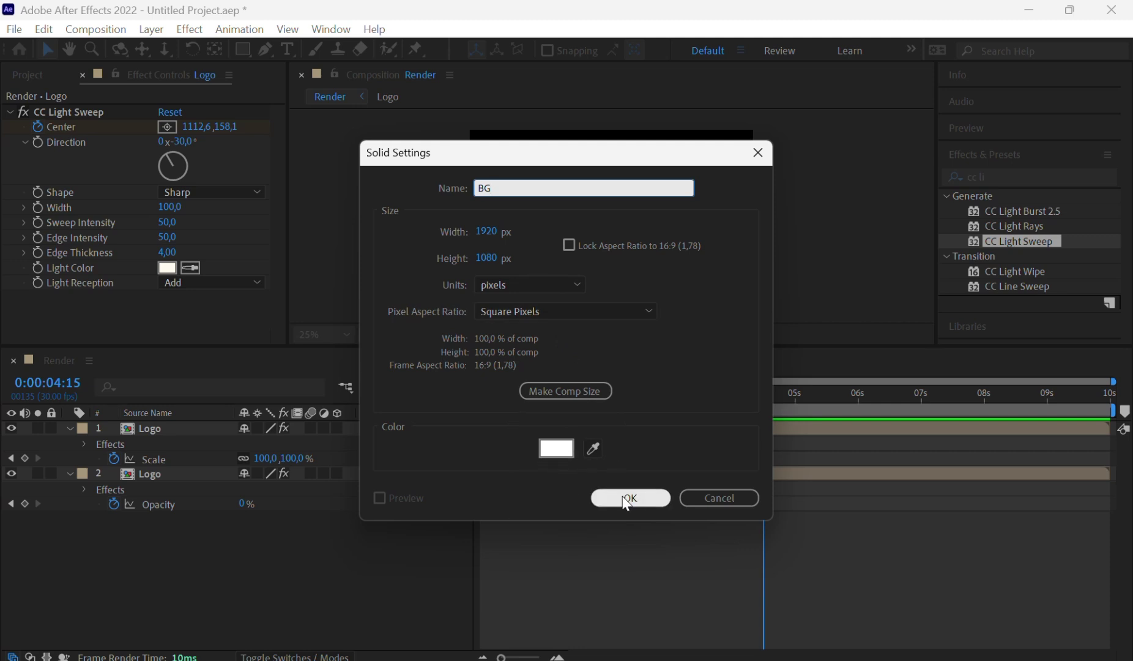
click(592, 448)
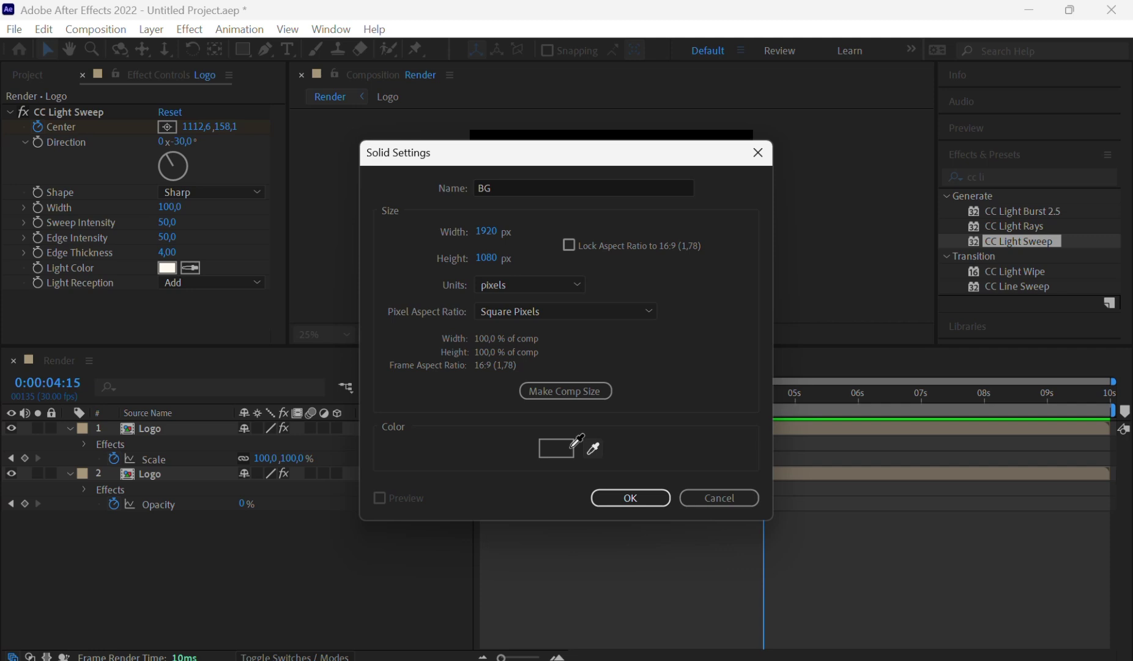
click(616, 500)
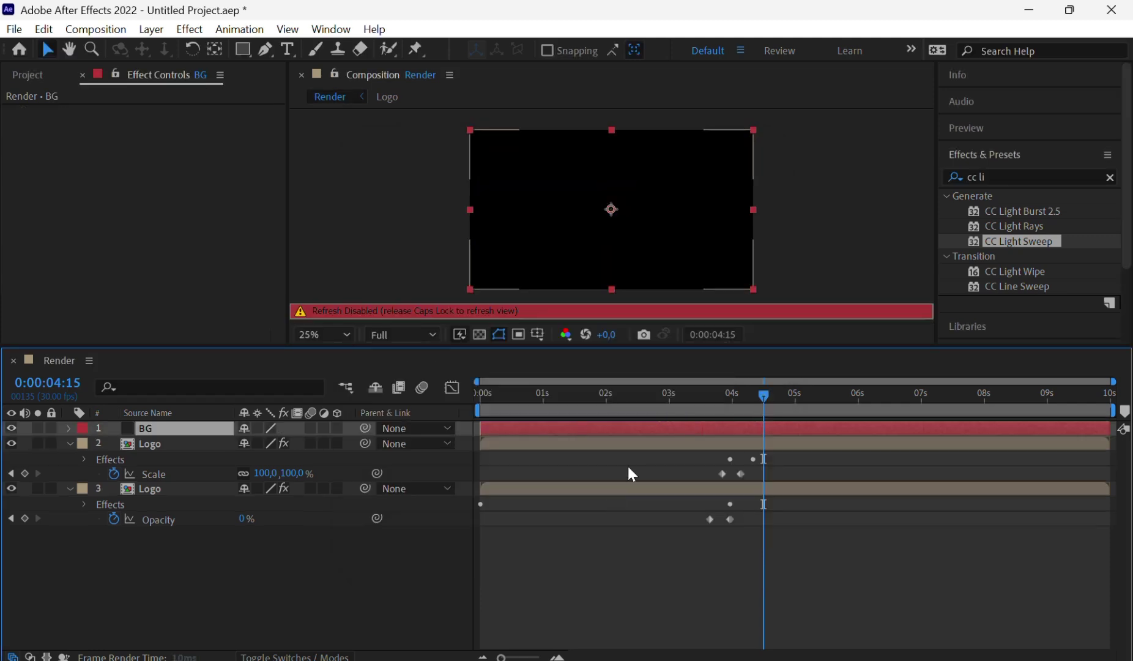
key(Caps_Lock)
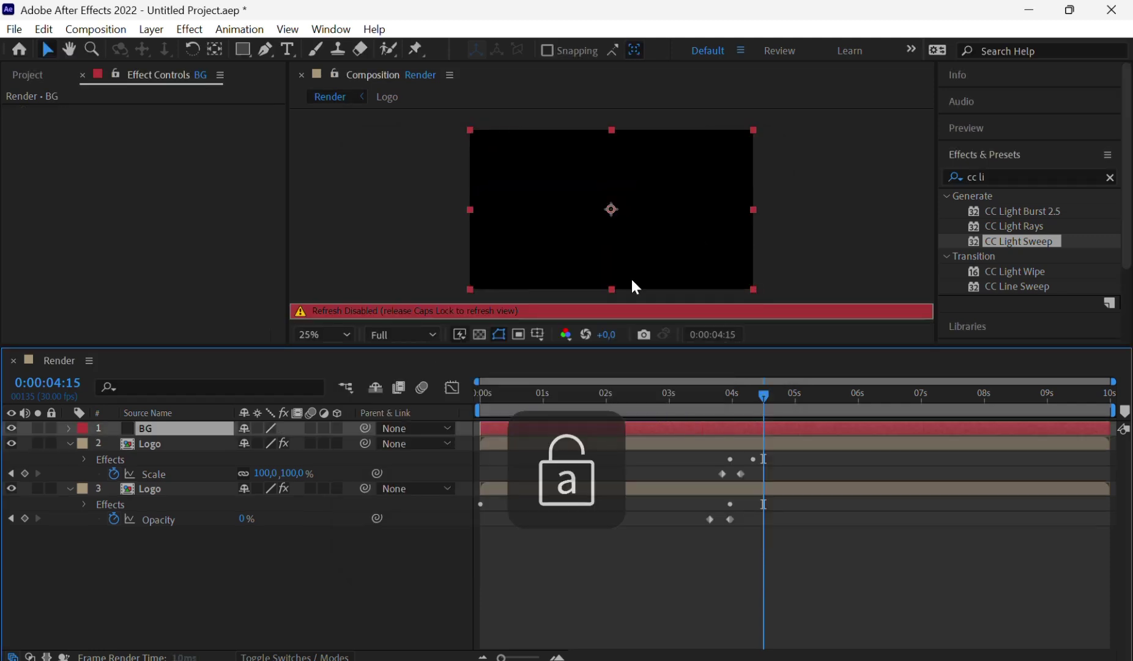
Move the BG layer below both Logo layers in the Render composition
click(116, 434)
drag(111, 427, 107, 513)
click(106, 428)
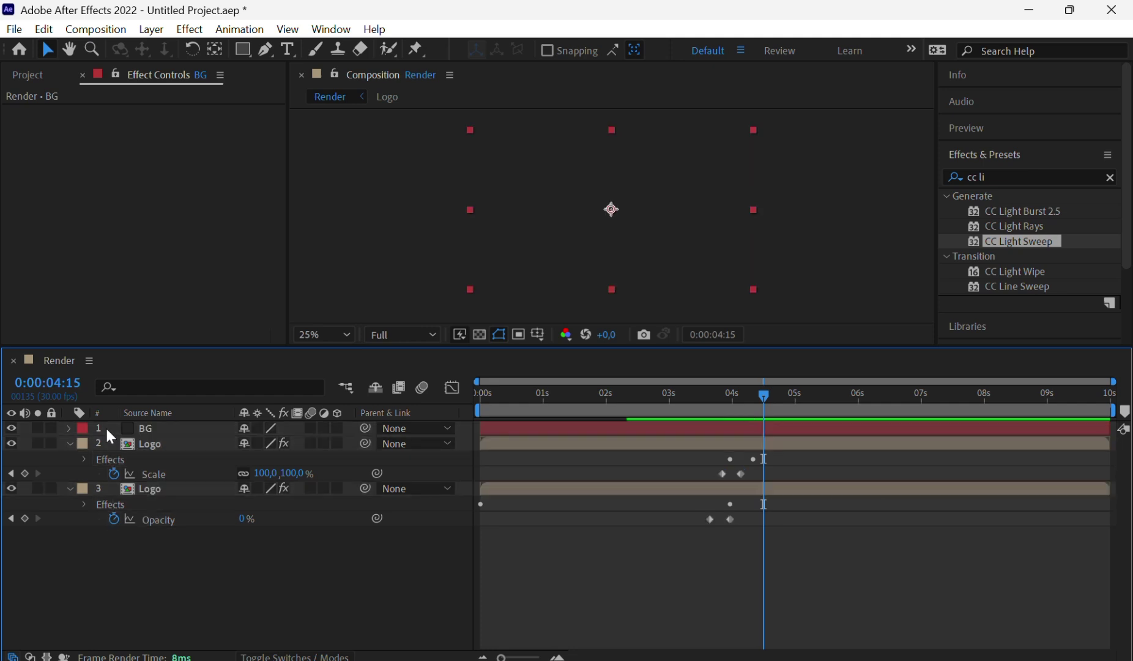
click(211, 430)
drag(210, 428, 197, 542)
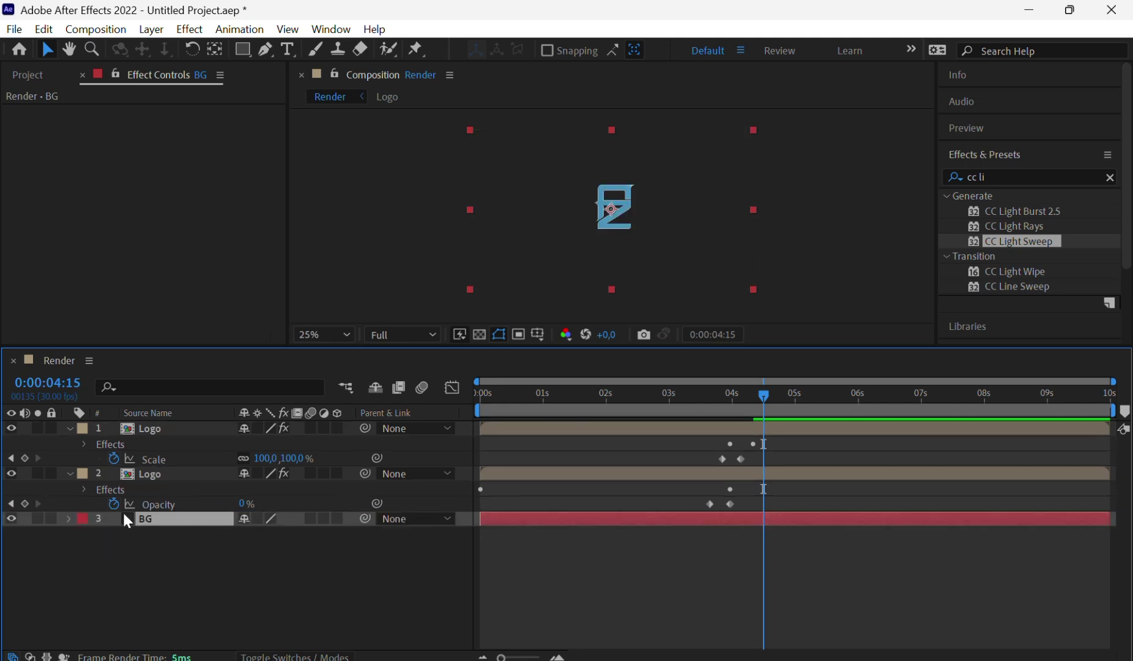
Find the Gradient Ramp effect by searching for "ramp" and apply it to the BG layer
click(1055, 176)
key(BackSpace)
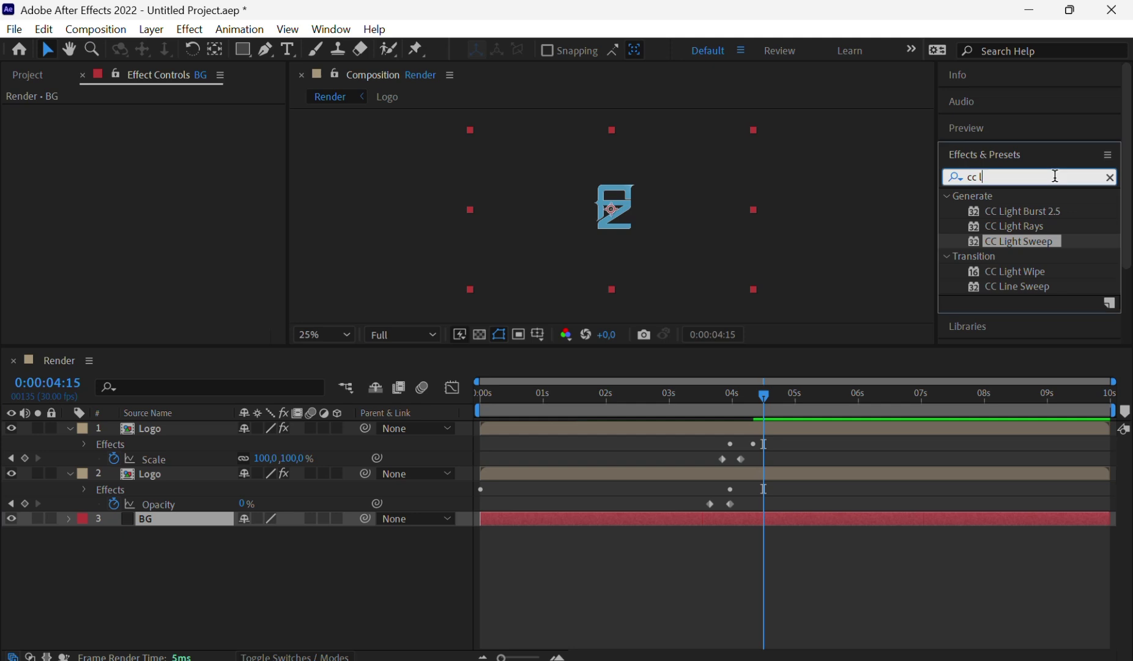
key(BackSpace)
key(BackSpace)
key(BackSpace)
key(BackSpace)
text(ramp)
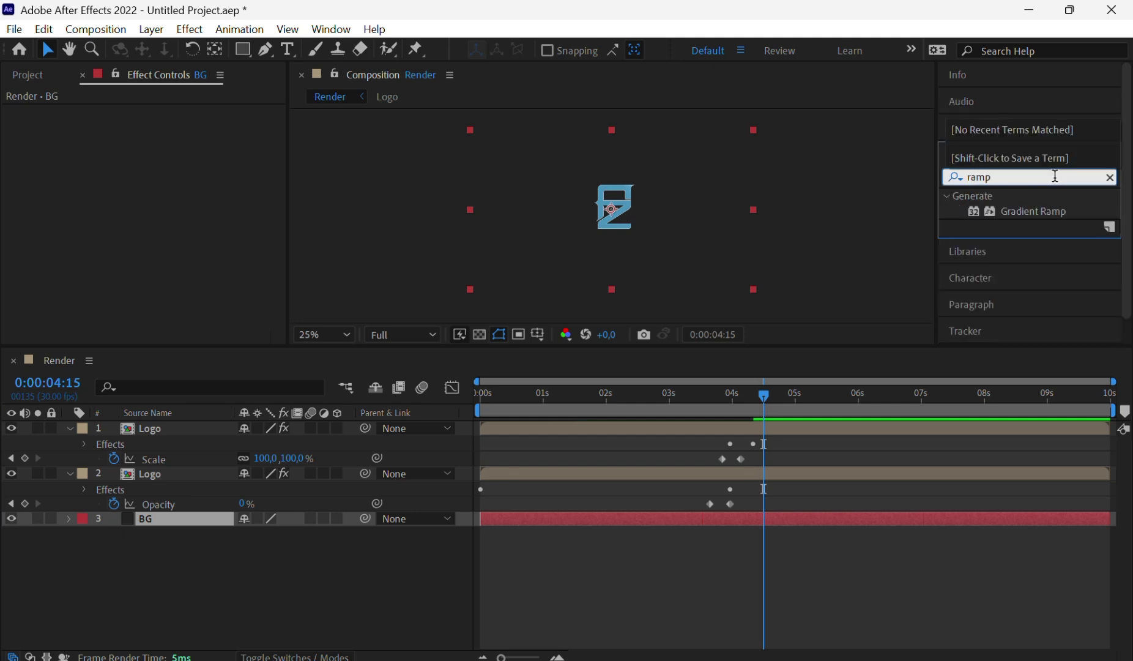
drag(1052, 213, 182, 519)
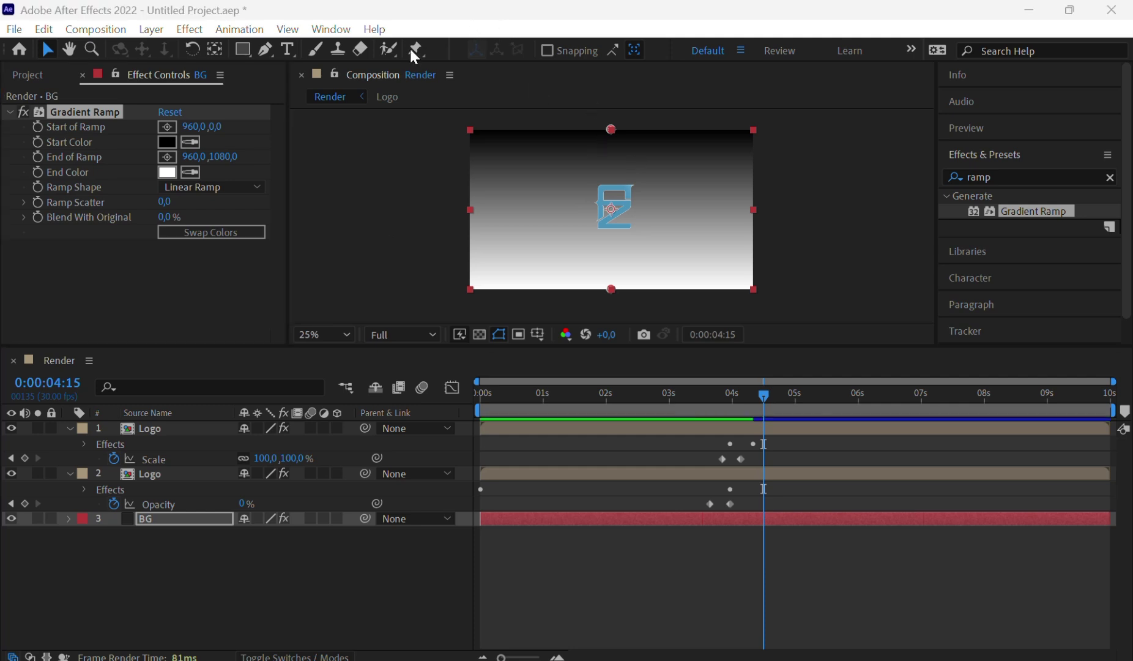
Place the Start of Ramp at the logo's centre, about 956, 540, and set the Ramp Shape to Radial Ramp
click(167, 126)
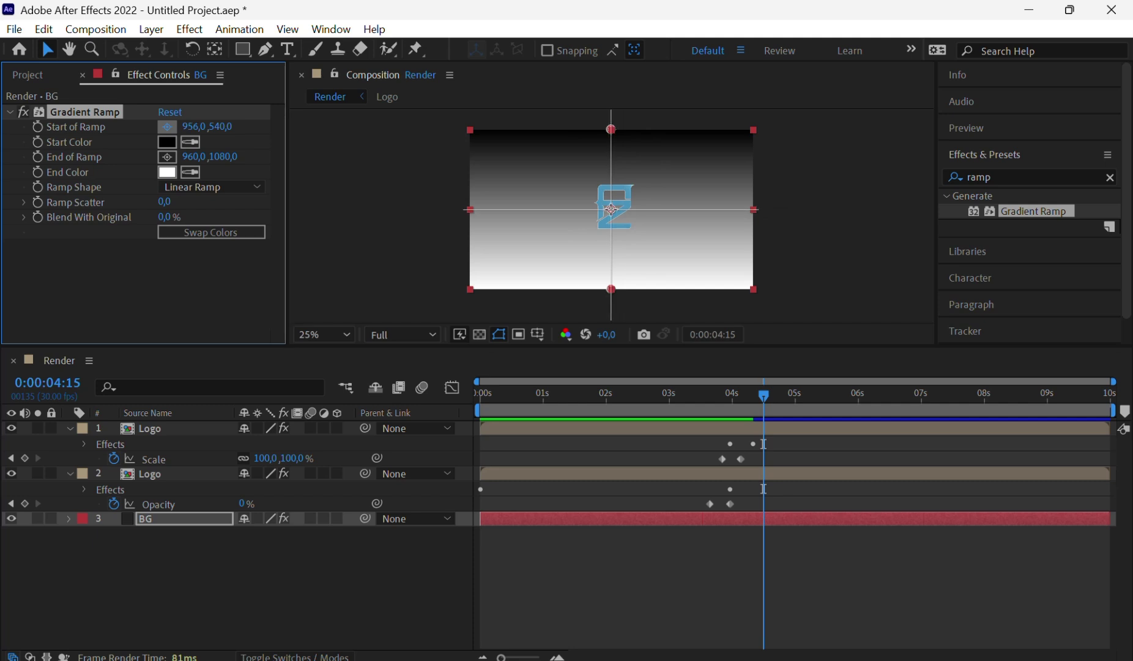
click(610, 208)
click(183, 188)
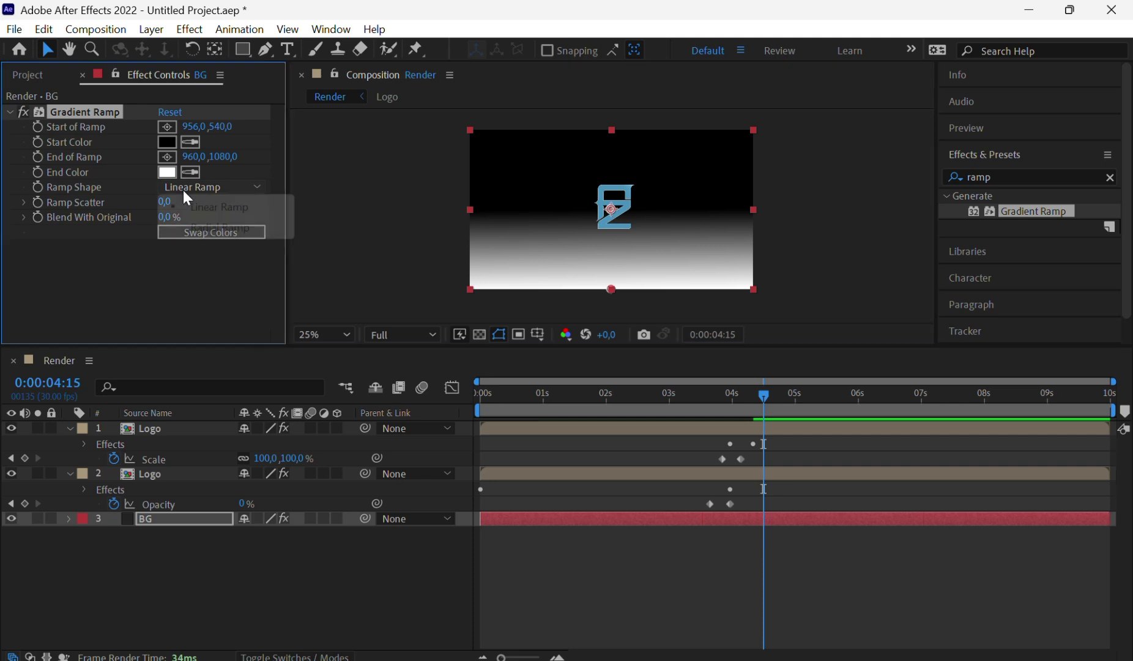
click(198, 226)
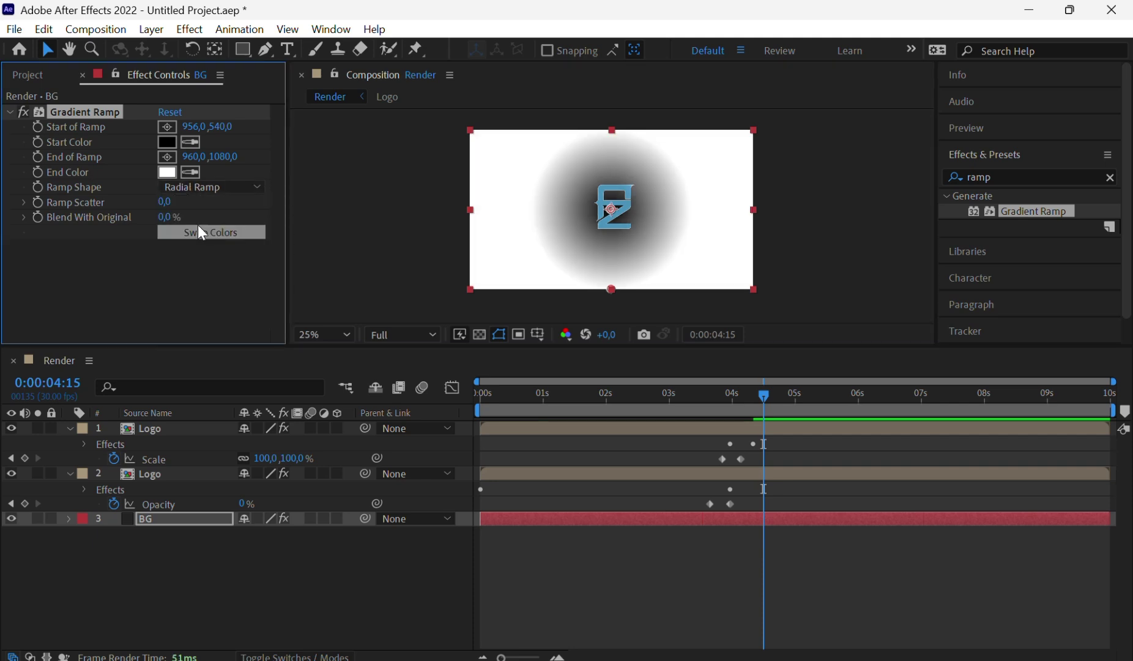
Set the Gradient Ramp's End Color to blue-grey 789FB4
click(169, 172)
mouse_move(533, 347)
mouse_down()
mouse_move(571, 372)
mouse_move(582, 425)
mouse_move(579, 251)
mouse_move(483, 302)
mouse_up()
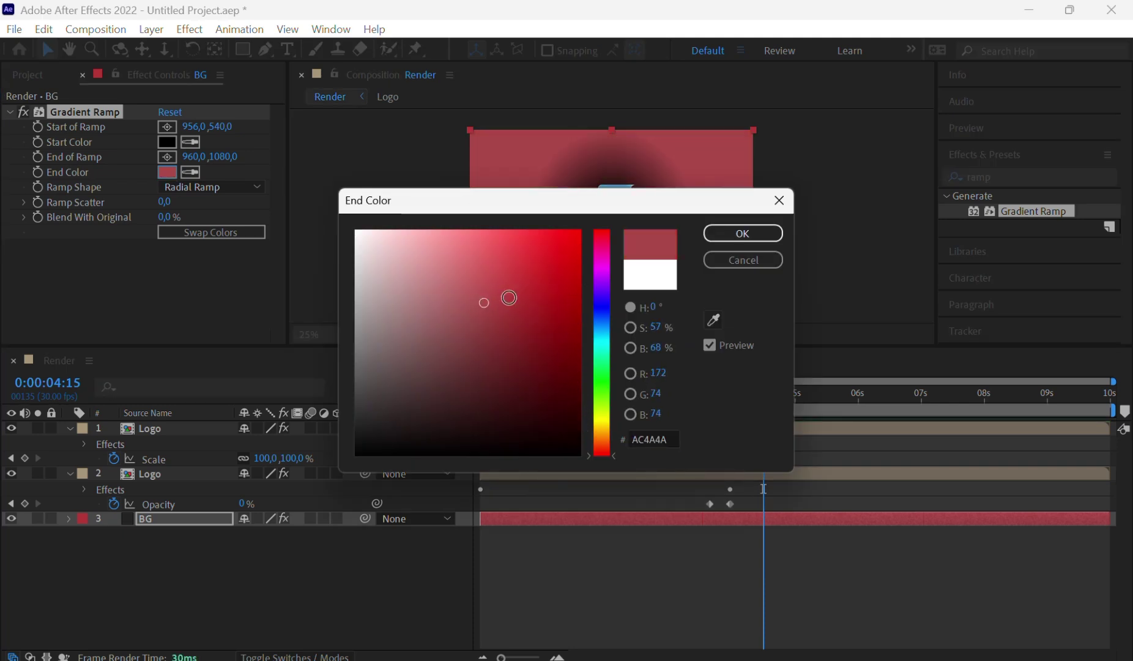
click(604, 334)
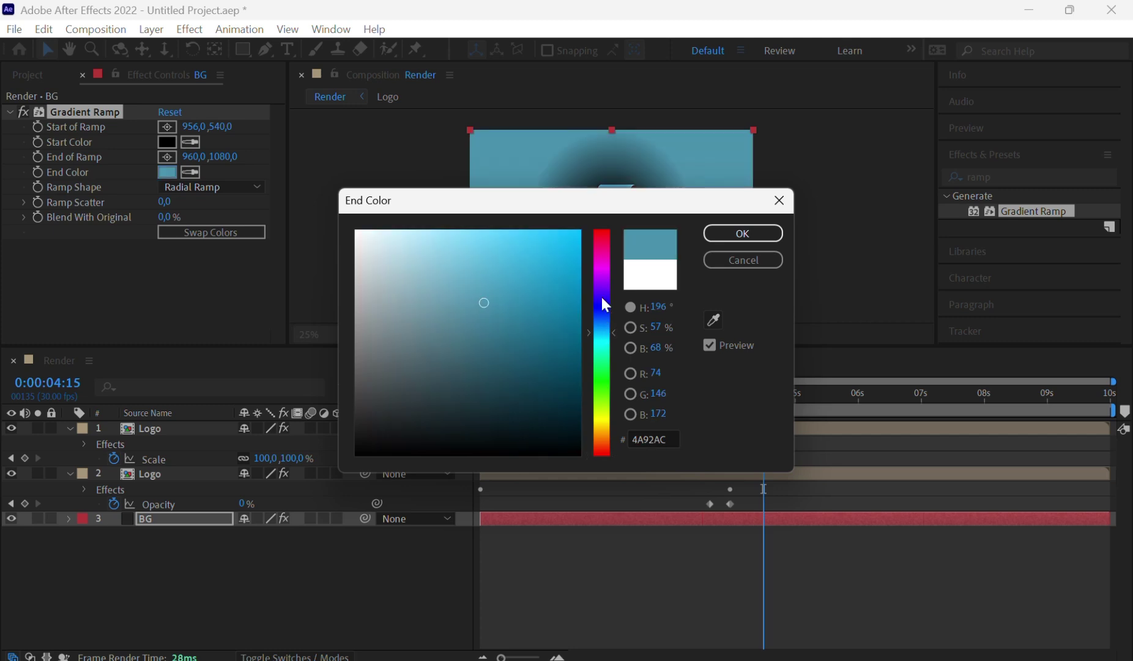
click(602, 302)
click(602, 333)
drag(602, 333, 602, 329)
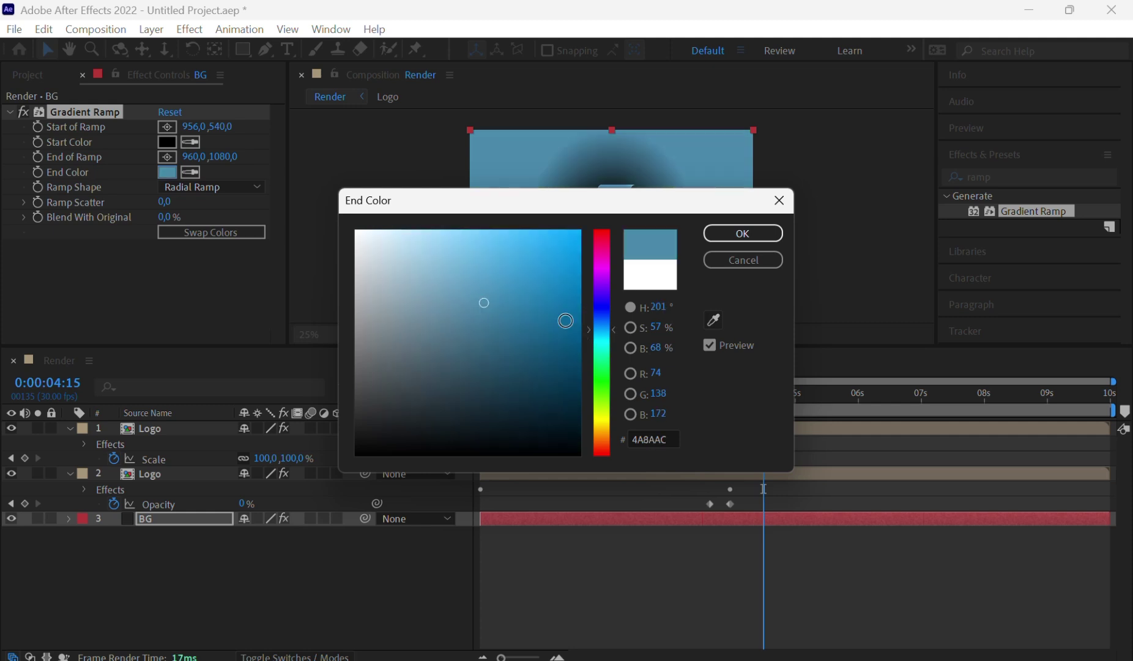
click(481, 304)
mouse_move(481, 304)
mouse_down()
mouse_move(422, 263)
mouse_move(524, 230)
mouse_move(359, 266)
mouse_move(429, 295)
mouse_up()
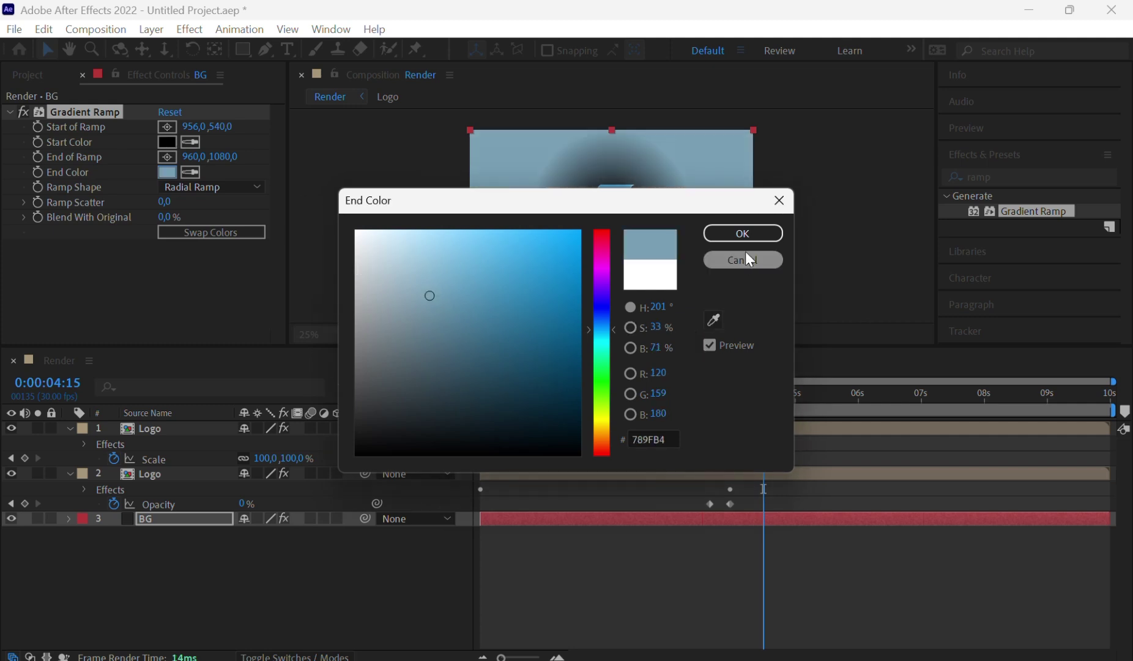
click(748, 232)
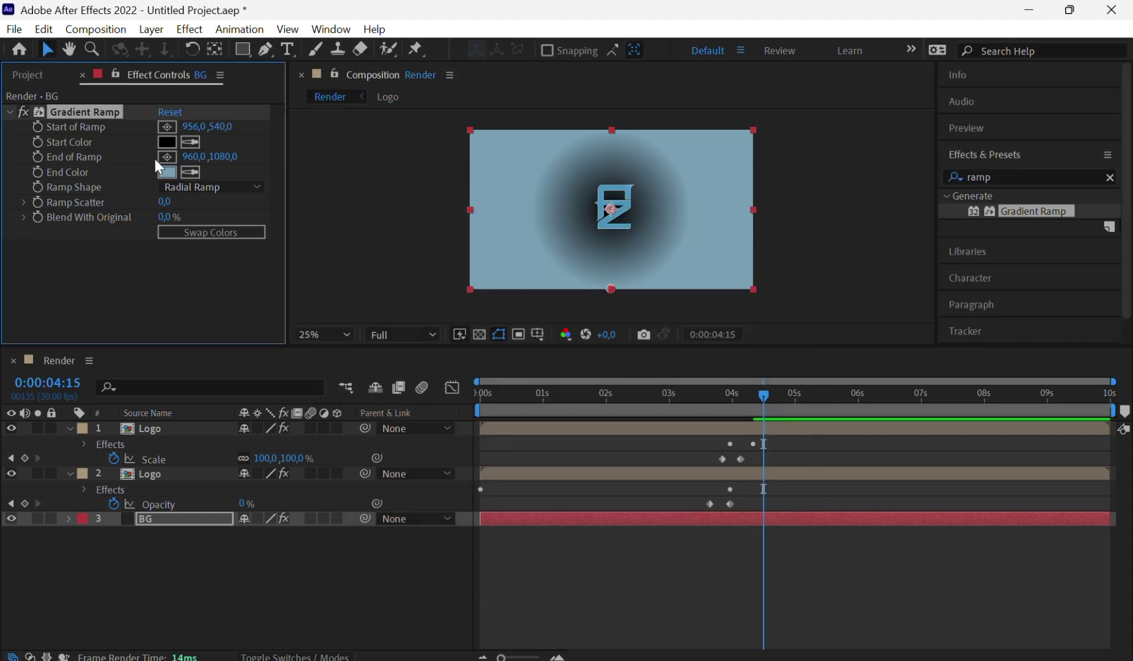
Set the Gradient Ramp's Start Color to near-white F7F1F1
click(164, 144)
mouse_move(531, 308)
mouse_down()
mouse_move(496, 284)
mouse_move(318, 242)
mouse_up()
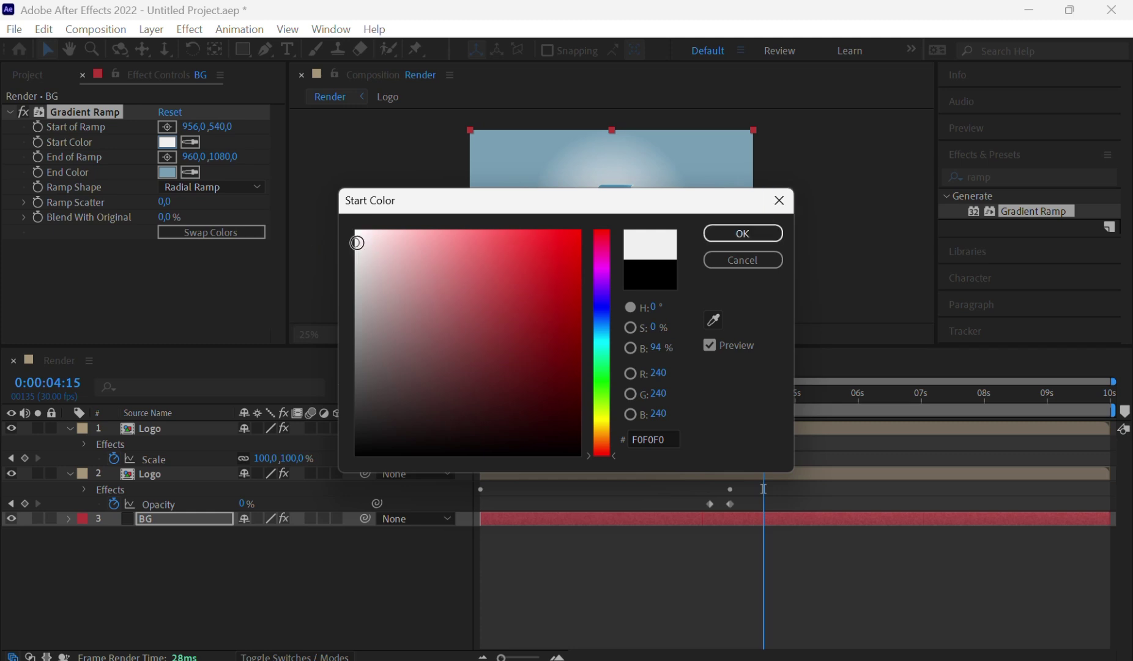
mouse_move(356, 245)
mouse_down()
mouse_move(357, 288)
mouse_move(367, 233)
mouse_move(378, 233)
mouse_move(352, 223)
mouse_move(383, 243)
mouse_move(360, 236)
mouse_up()
click(759, 240)
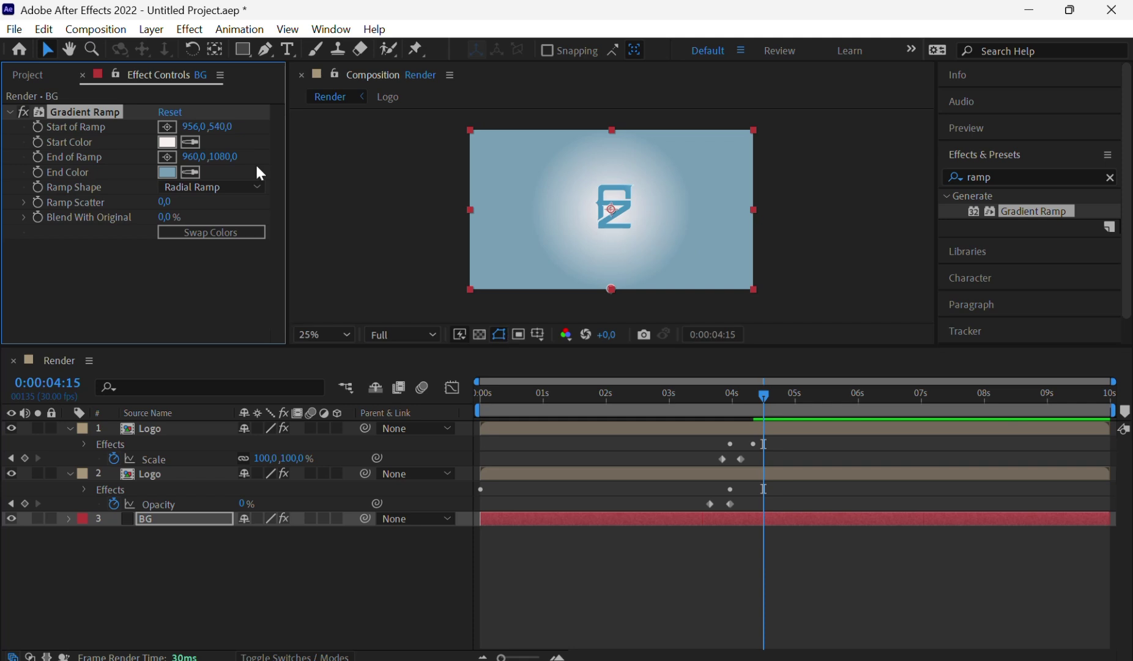
Set the Gradient Ramp's End Color to grey 6D6E6F and scrub the animation, leaving the playhead at 0:00:04:10
click(168, 170)
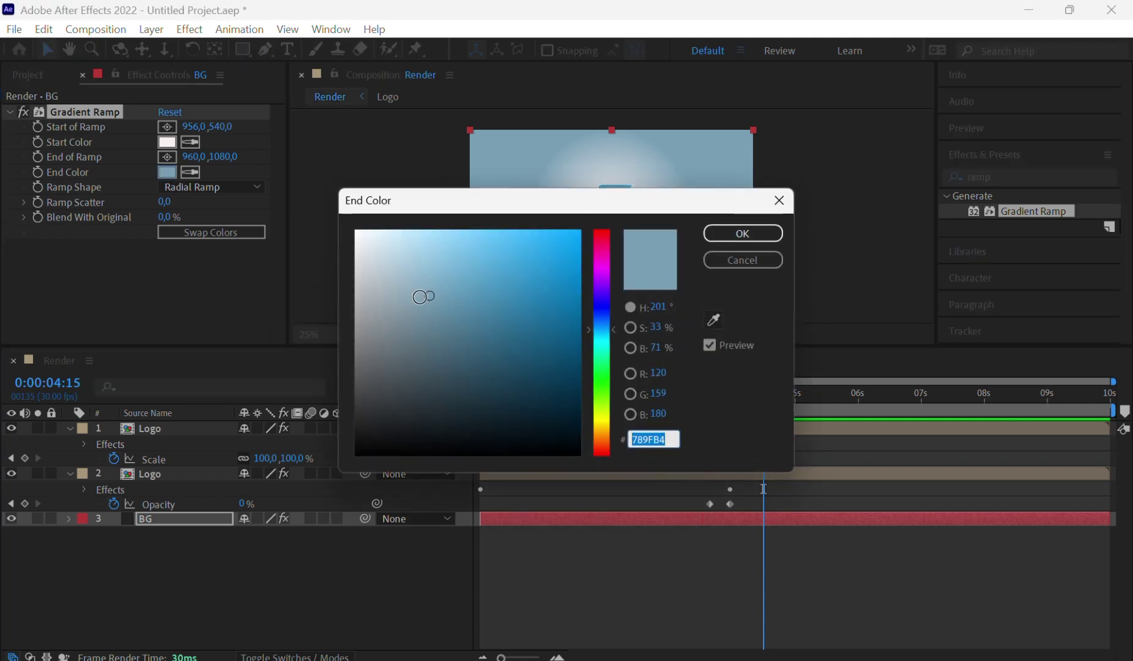
mouse_move(420, 289)
mouse_down()
mouse_move(372, 381)
mouse_move(358, 357)
mouse_up()
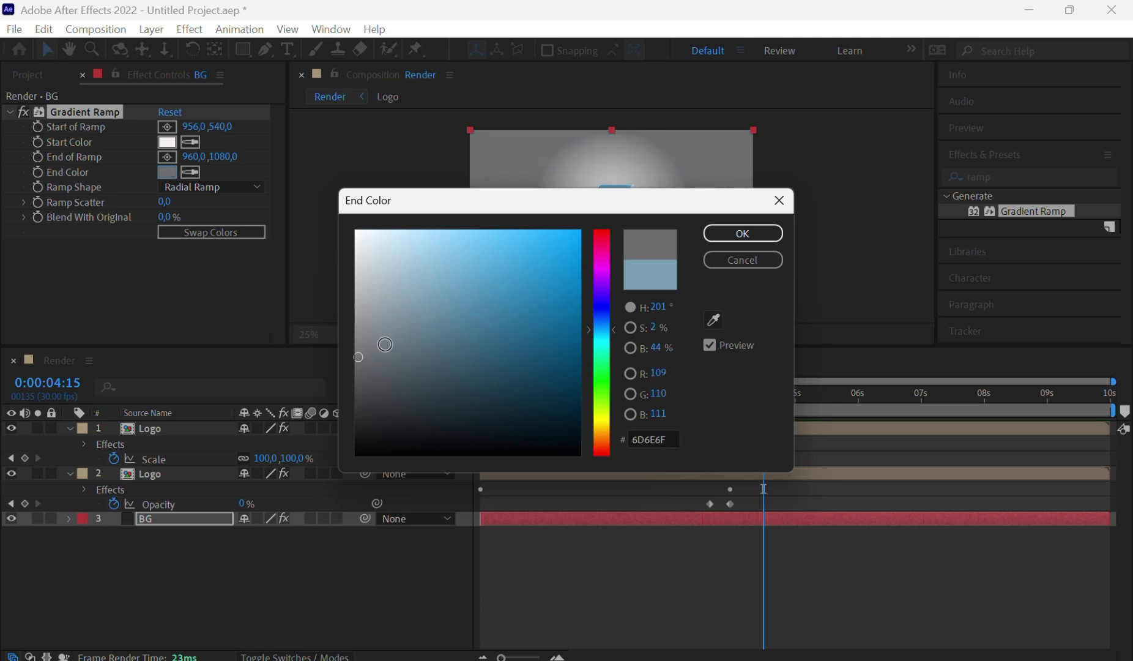
click(734, 231)
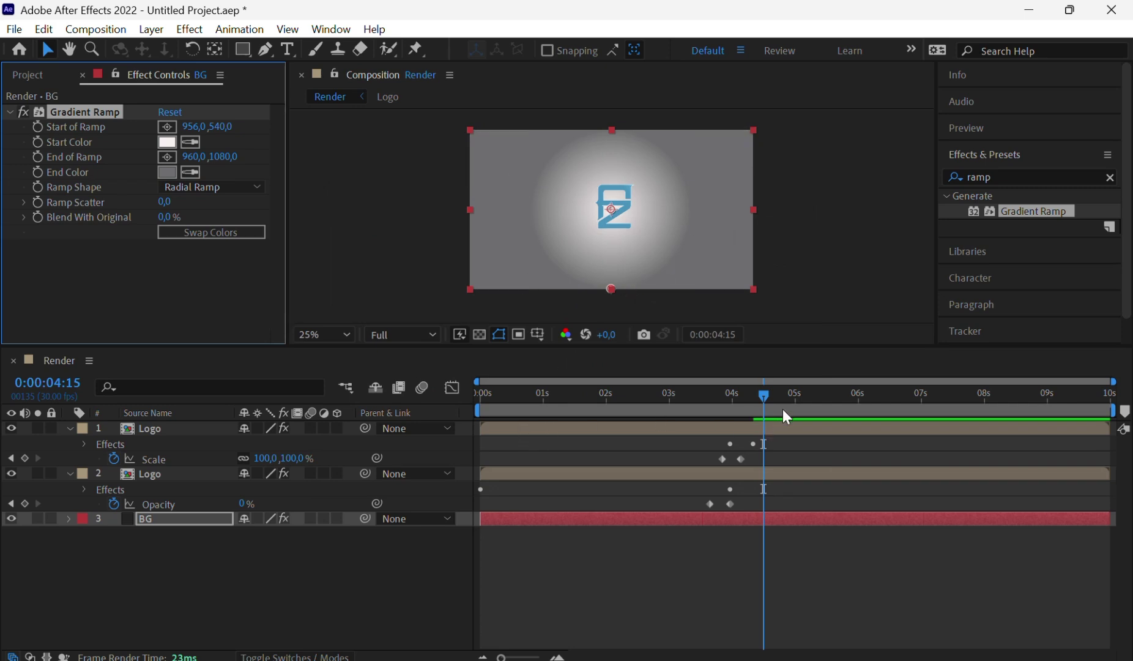
mouse_move(764, 392)
mouse_down()
mouse_move(454, 393)
mouse_move(754, 389)
mouse_up()
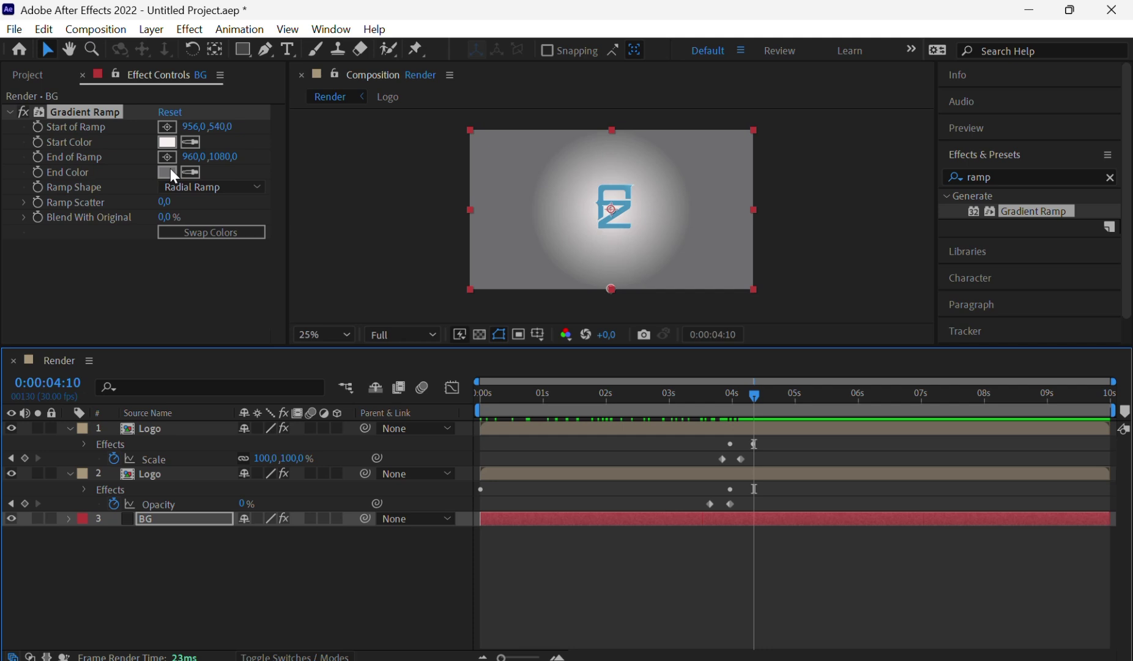
Set the Gradient Ramp's Start Color to light grey CECECE and its End Color to dark grey 626262
click(167, 142)
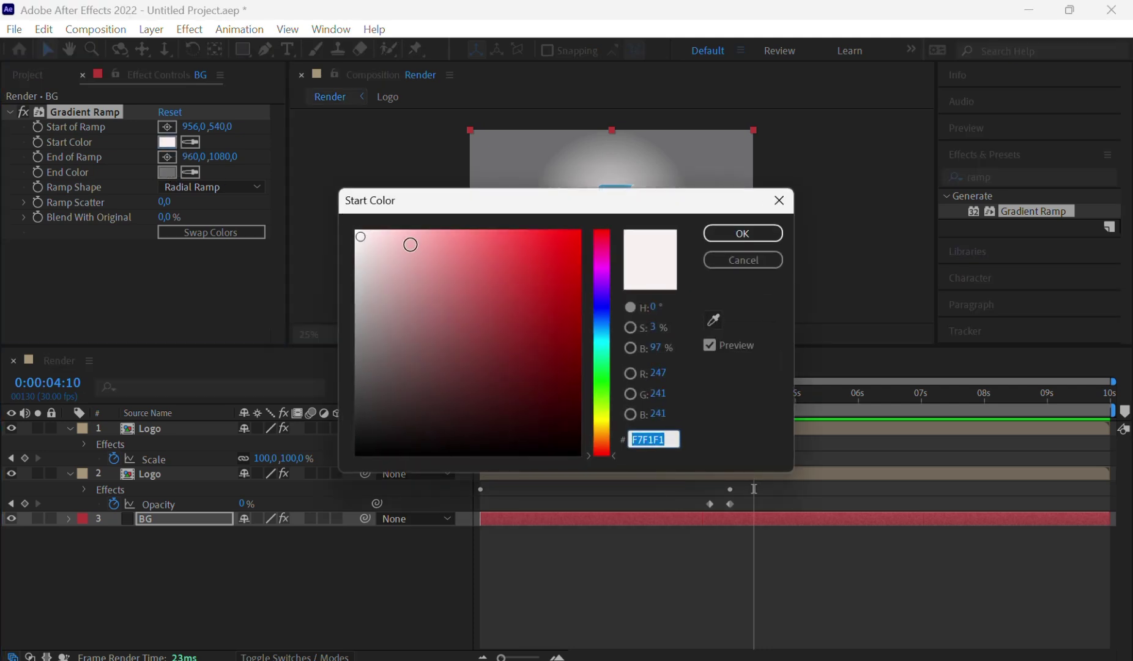
mouse_move(359, 240)
mouse_down()
mouse_move(355, 287)
mouse_move(373, 279)
mouse_move(350, 266)
mouse_move(348, 279)
mouse_move(346, 262)
mouse_move(355, 273)
mouse_up()
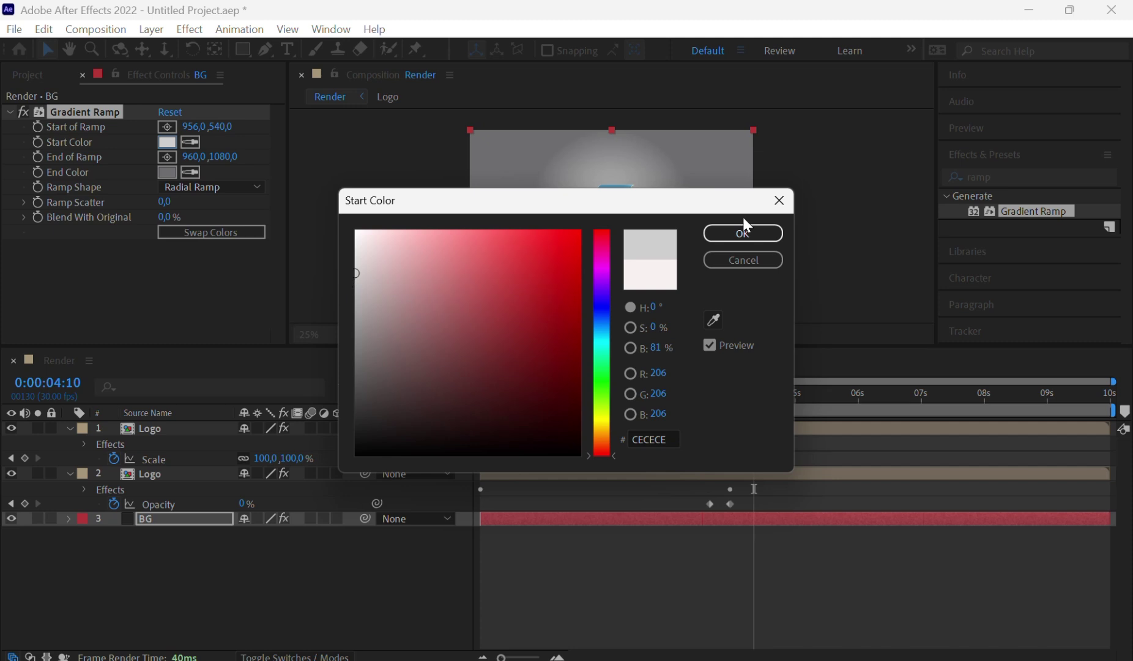
click(769, 232)
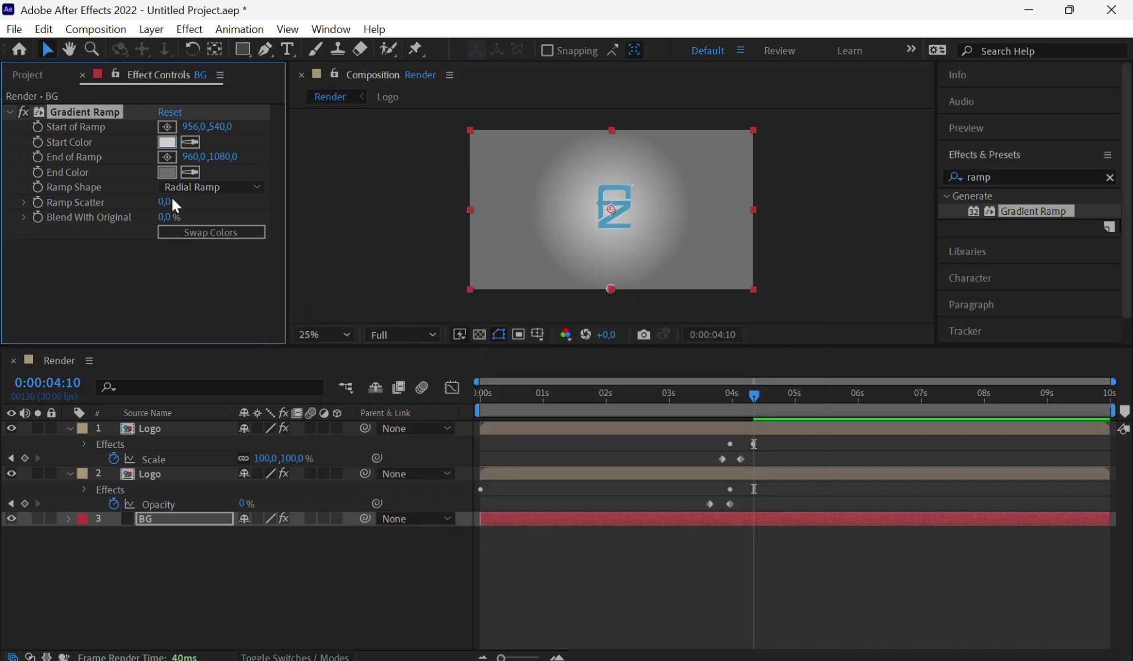
click(167, 176)
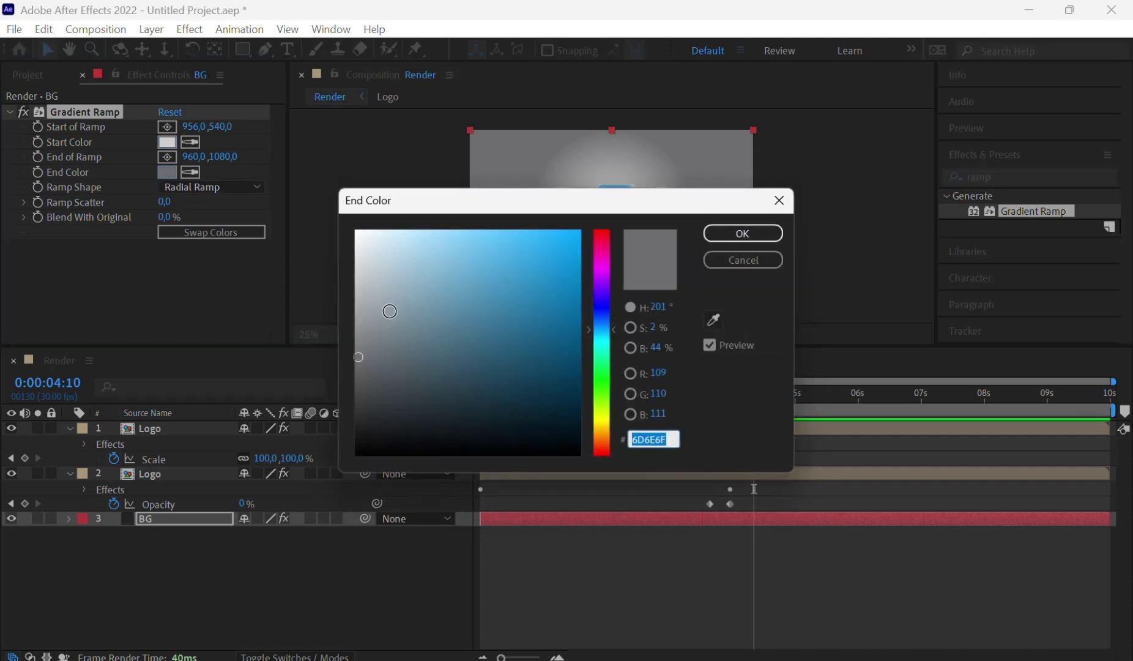
mouse_move(358, 355)
mouse_down()
mouse_move(353, 385)
mouse_move(356, 368)
mouse_up()
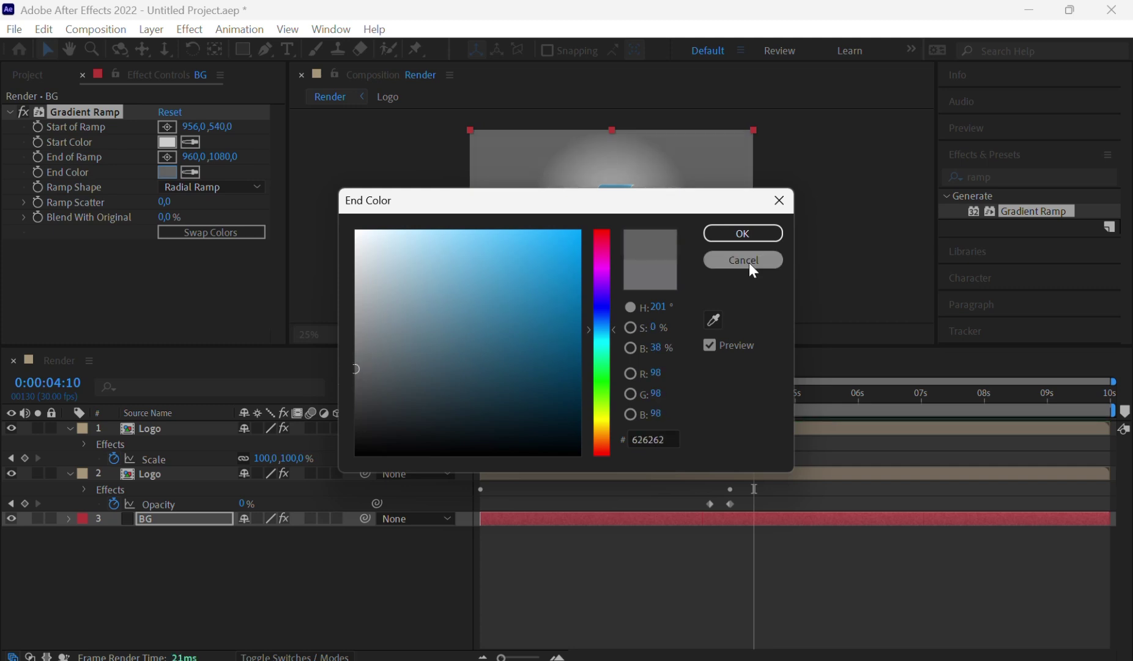
click(742, 234)
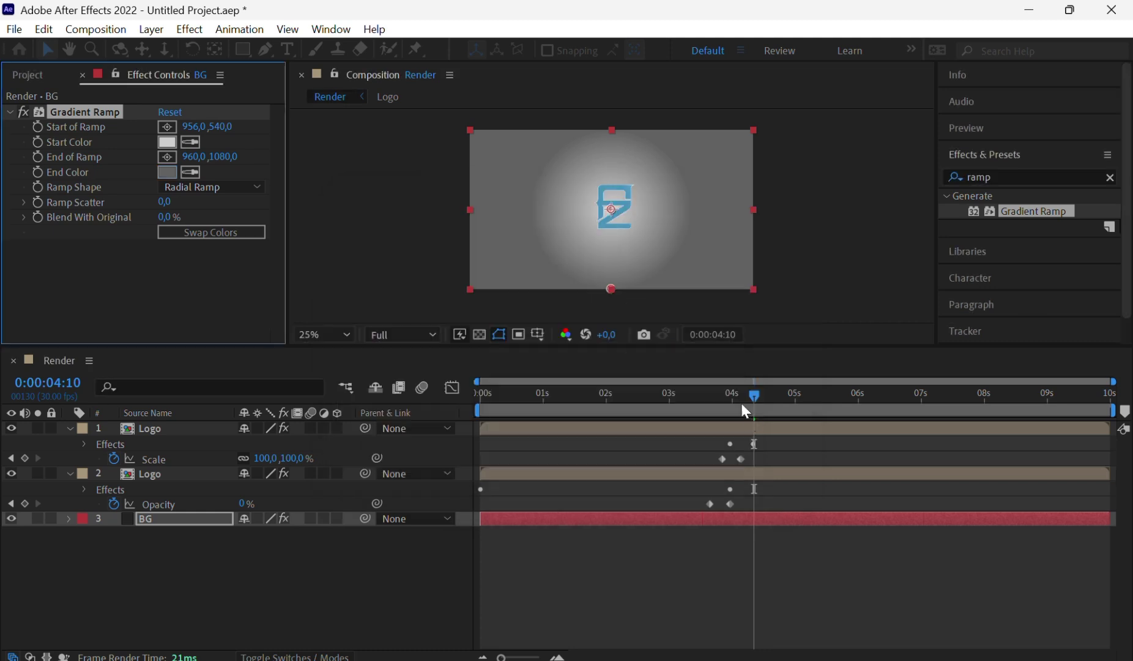
Swap the Gradient Ramp's colors so 626262 is at the start and CECECE at the end, and scrub to 0:00:04:11
drag(752, 395, 758, 364)
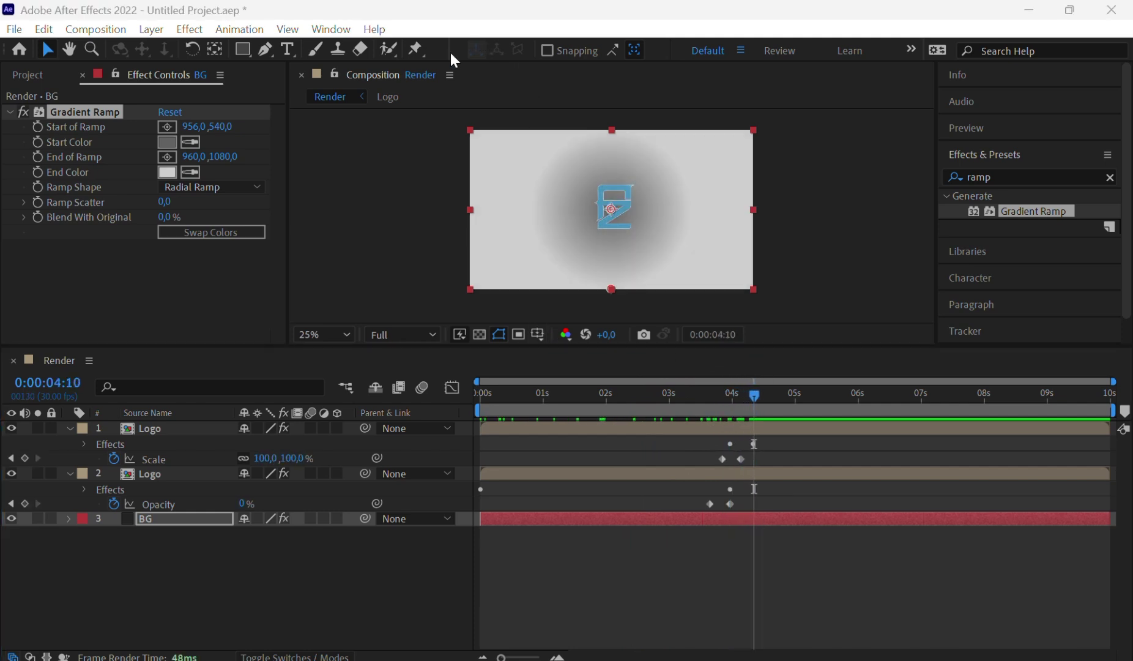
click(246, 230)
click(246, 232)
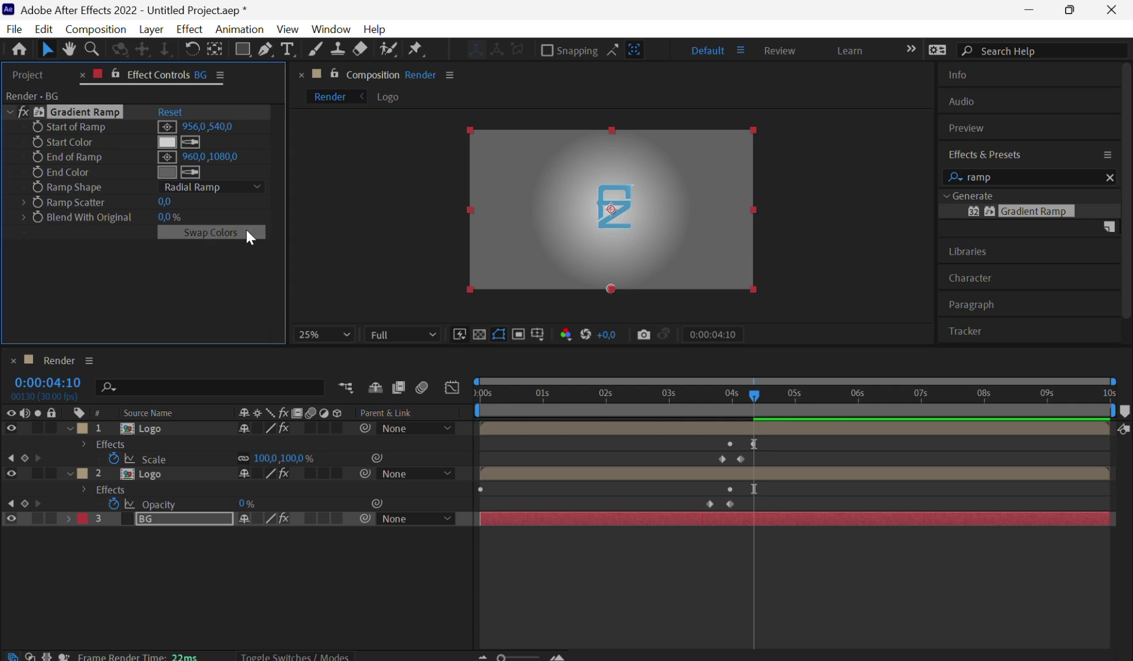
mouse_move(758, 395)
mouse_down()
mouse_move(481, 403)
mouse_move(758, 409)
mouse_up()
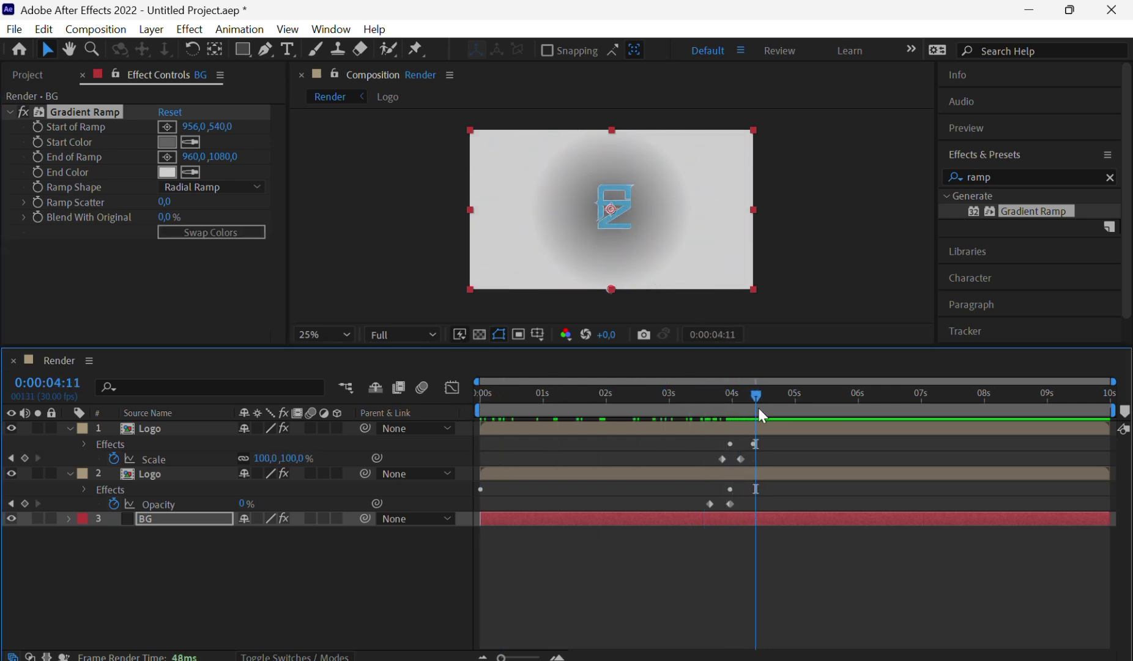